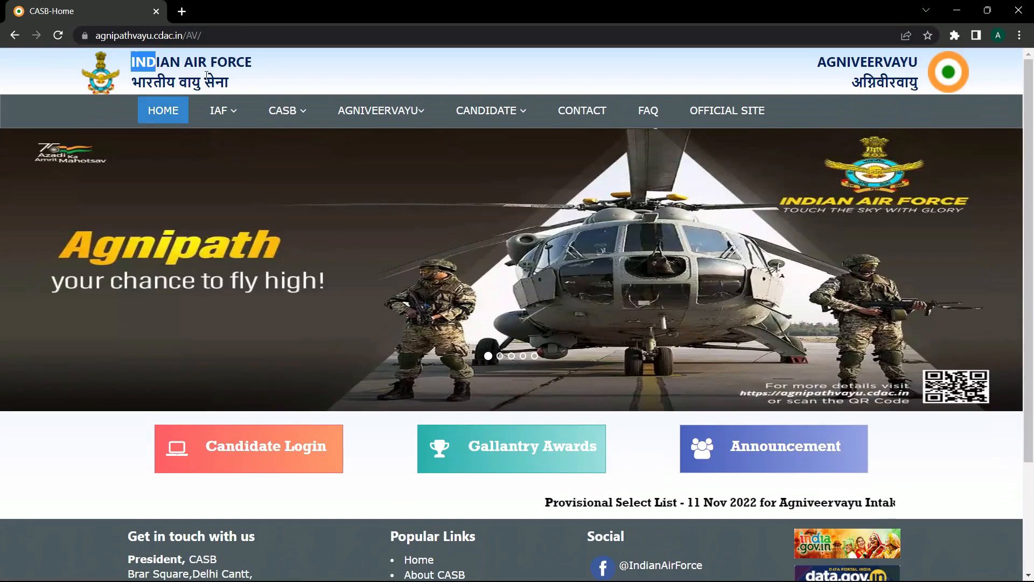
# - Scroll down the home page and open Candidate Login to reach the Sign In page
pyautogui.moveTo(133, 61); pyautogui.dragTo(231, 89)
pyautogui.click(231, 90)
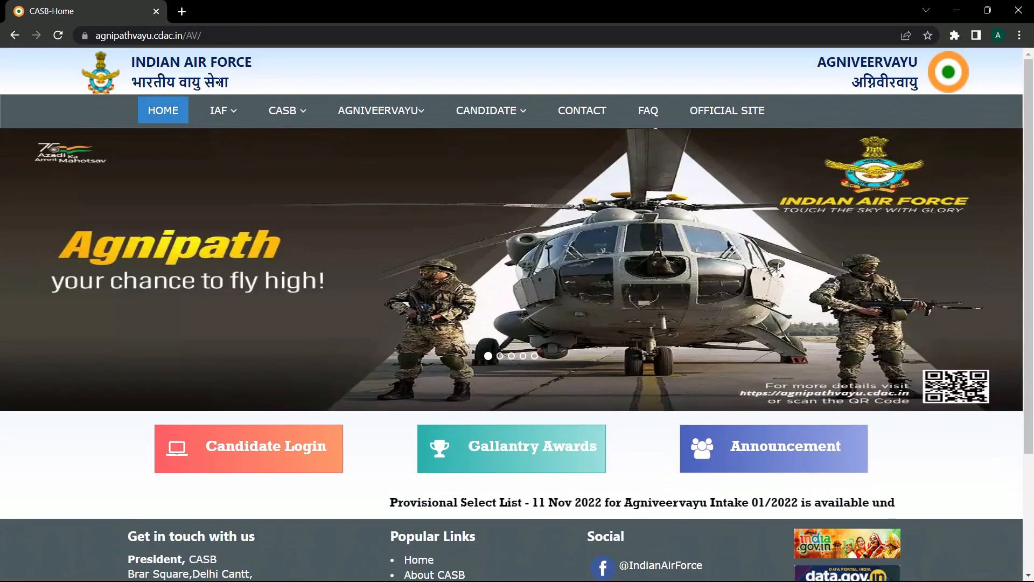
pyautogui.scroll(-3, 253, 248)
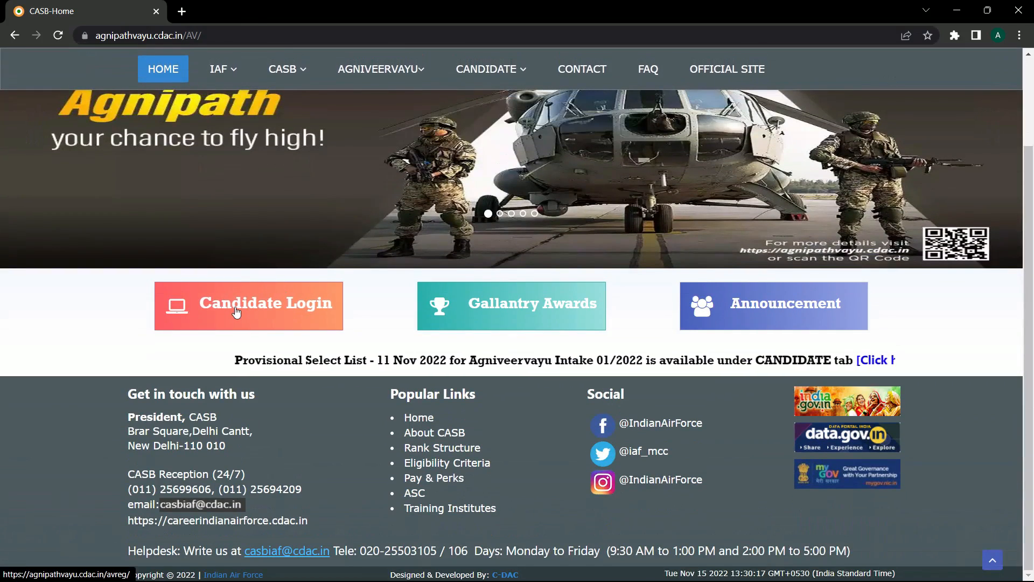
pyautogui.click(253, 307)
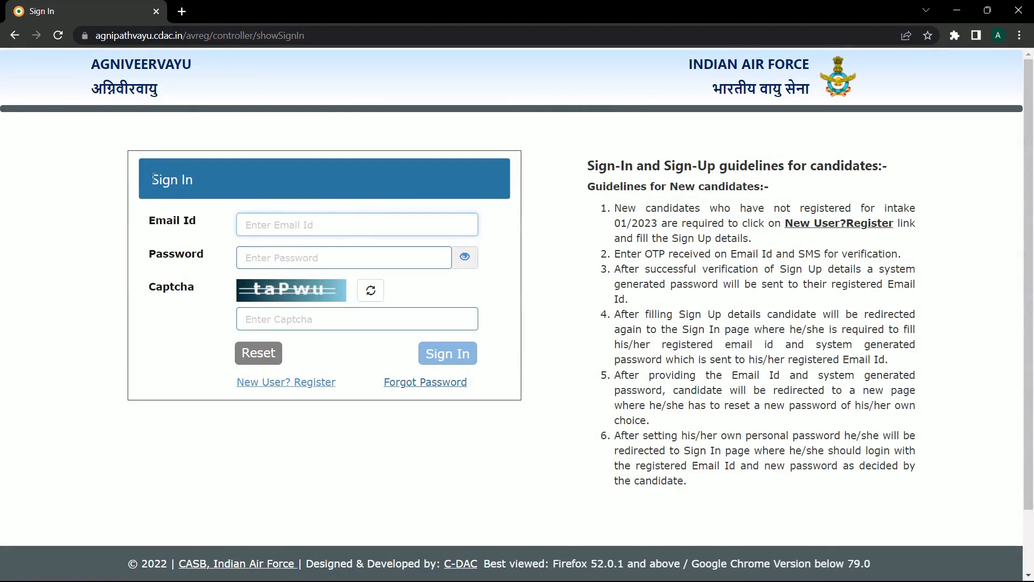
# - Open the 'New User? Register' Sign up form from the Sign In page
pyautogui.moveTo(151, 180); pyautogui.dragTo(195, 178)
pyautogui.click(199, 208)
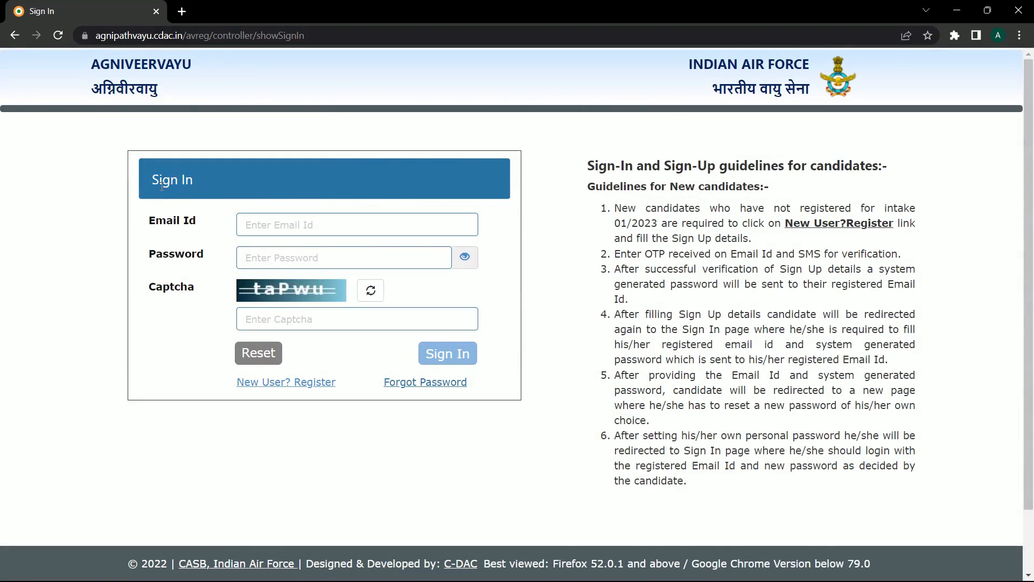
pyautogui.click(279, 389)
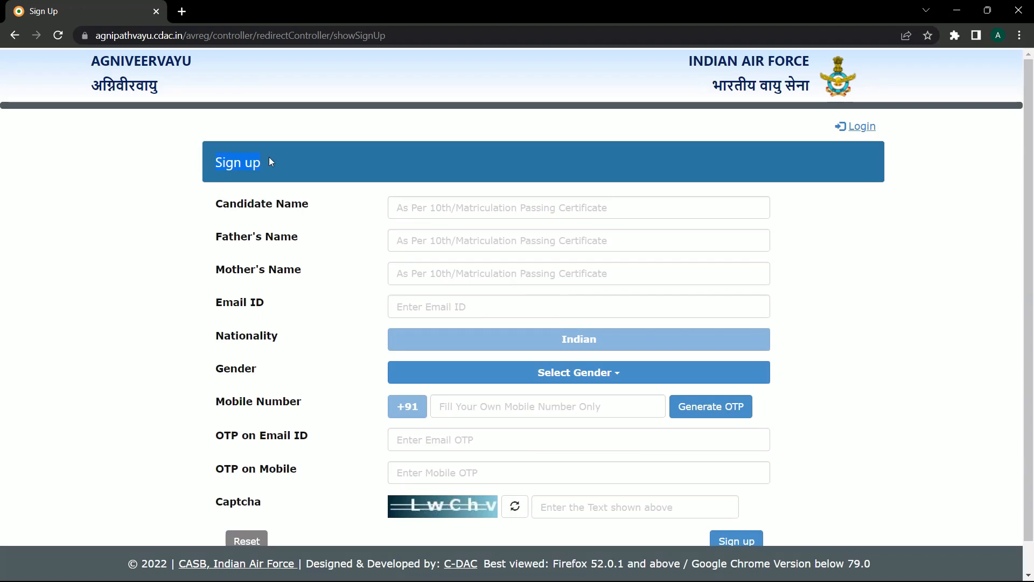
# - Highlight the Candidate Name, Father's, Mother's Name, Email, Nationality, Gender and Mobile labels
pyautogui.moveTo(216, 208); pyautogui.dragTo(312, 215)
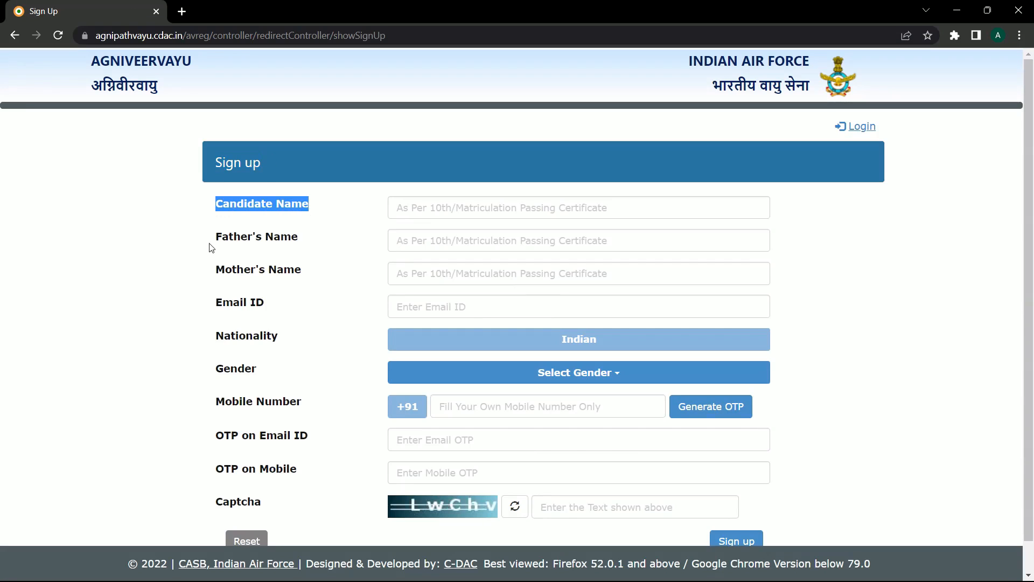
pyautogui.moveTo(211, 246); pyautogui.dragTo(338, 248)
pyautogui.moveTo(219, 279); pyautogui.dragTo(347, 282)
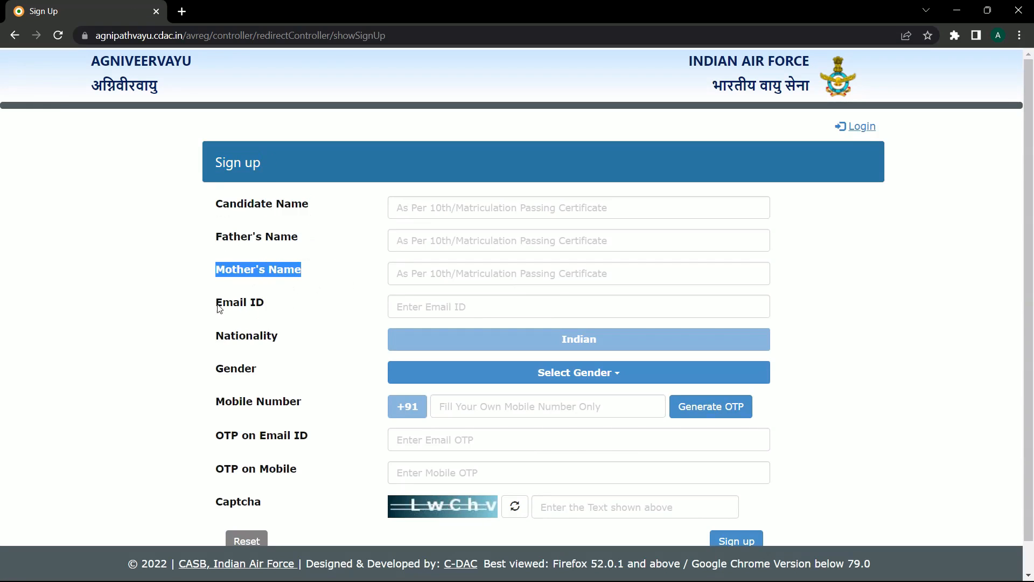
pyautogui.moveTo(218, 306); pyautogui.dragTo(305, 308)
pyautogui.moveTo(207, 344); pyautogui.dragTo(312, 351)
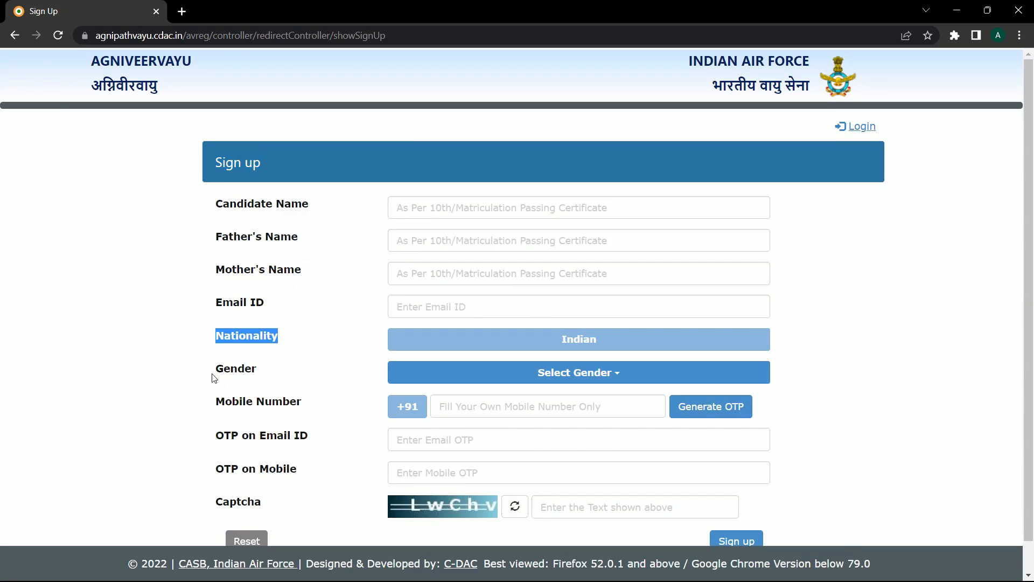
pyautogui.moveTo(212, 377); pyautogui.dragTo(289, 371)
pyautogui.moveTo(217, 406); pyautogui.dragTo(339, 408)
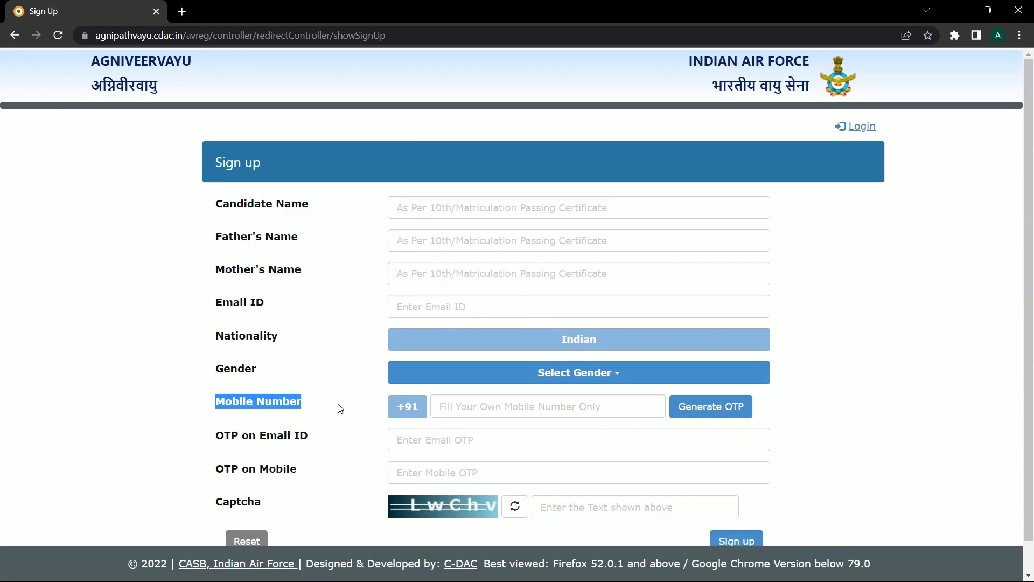
pyautogui.scroll(-1, 340, 408)
pyautogui.scroll(1, 355, 393)
# - Enter the candidate's name, the father's name and the mother's name
pyautogui.click(437, 206)
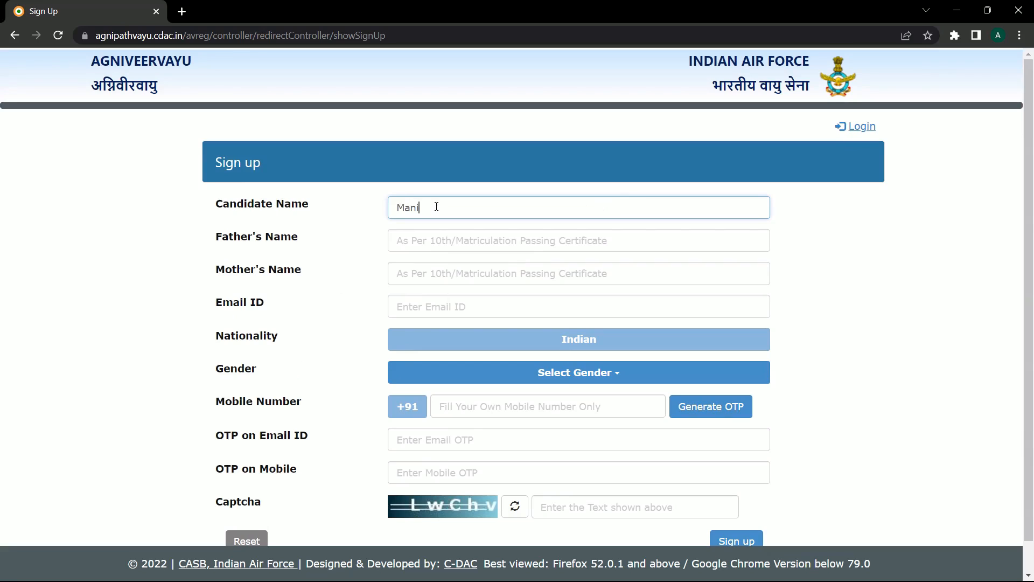
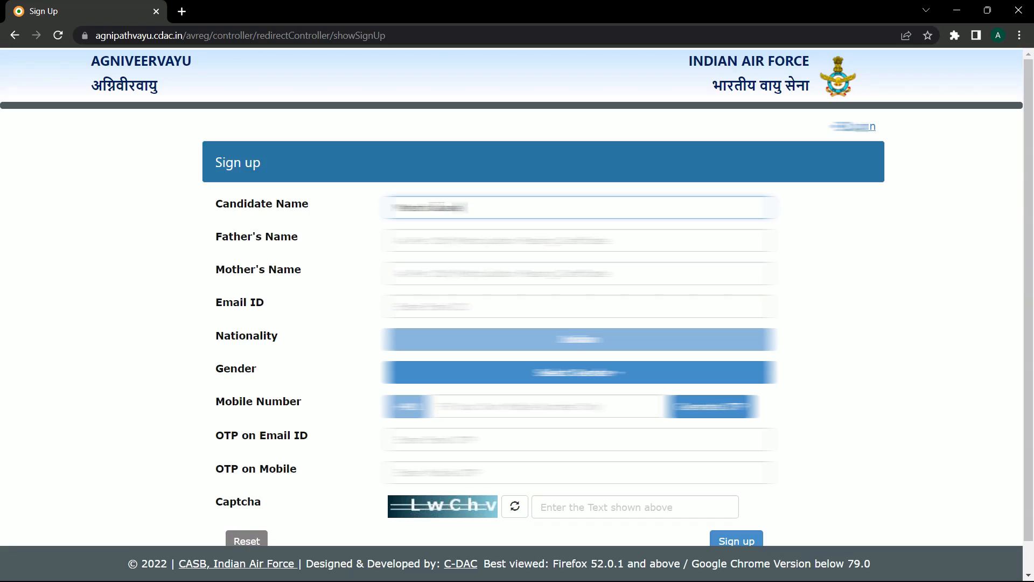
pyautogui.click(439, 244)
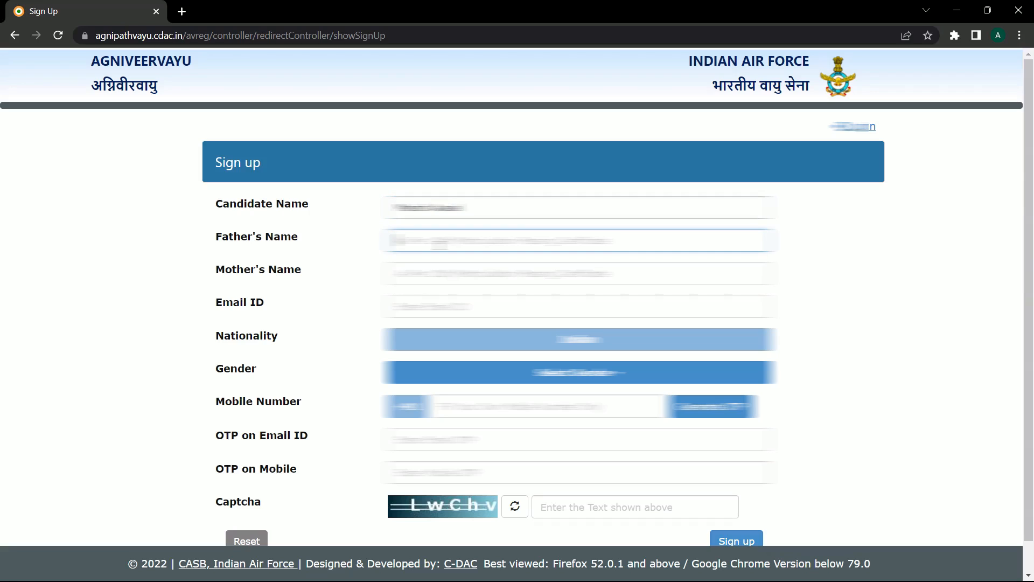
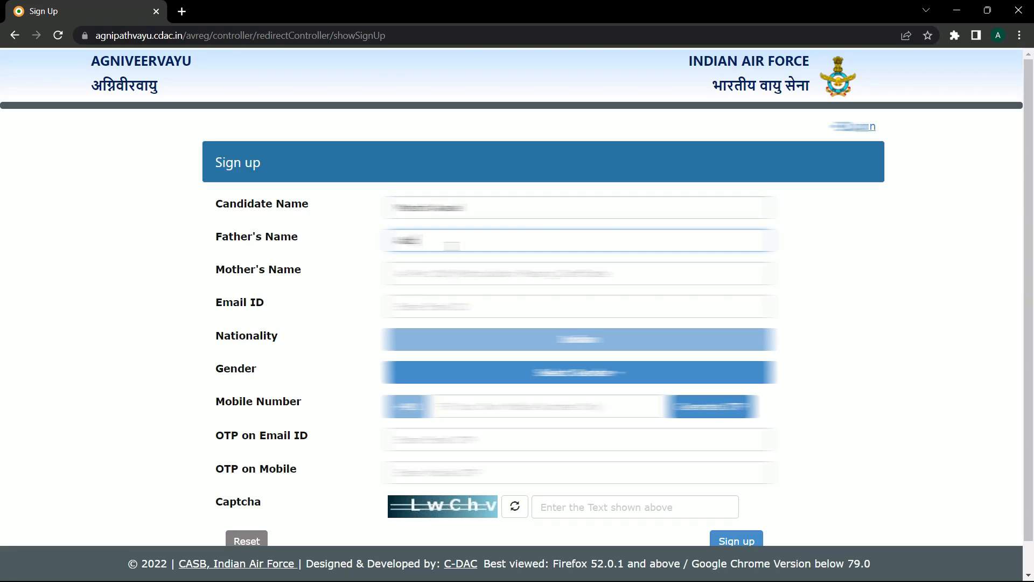
pyautogui.press('Tab')
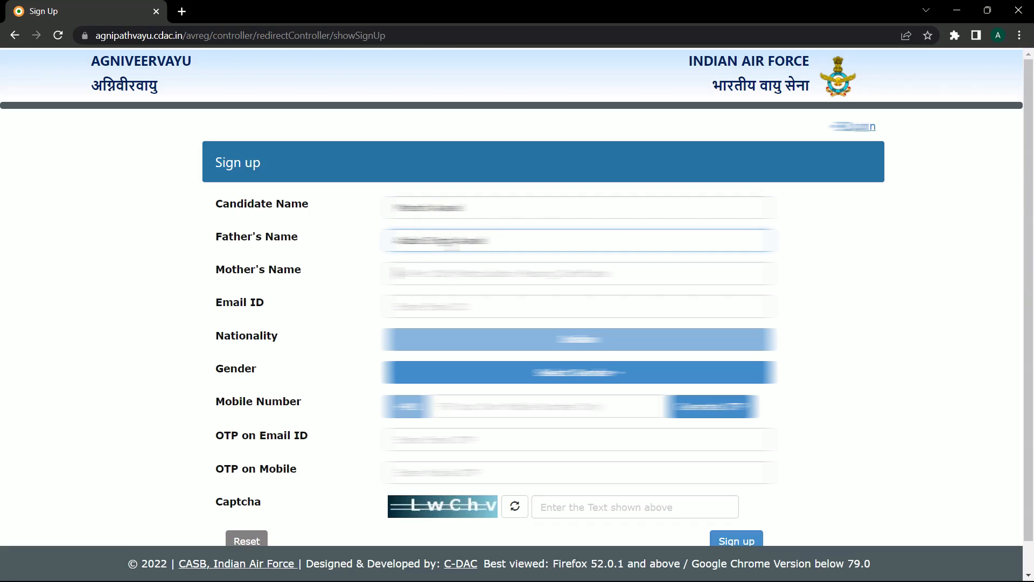
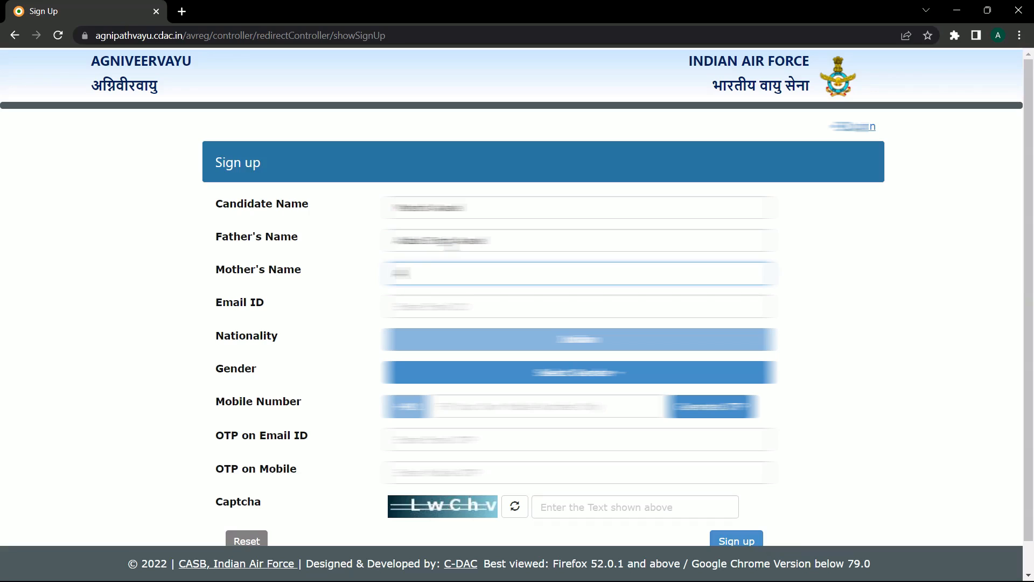
# - Fill in the email ID, gender and mobile number, then generate the OTPs
pyautogui.press('Tab')
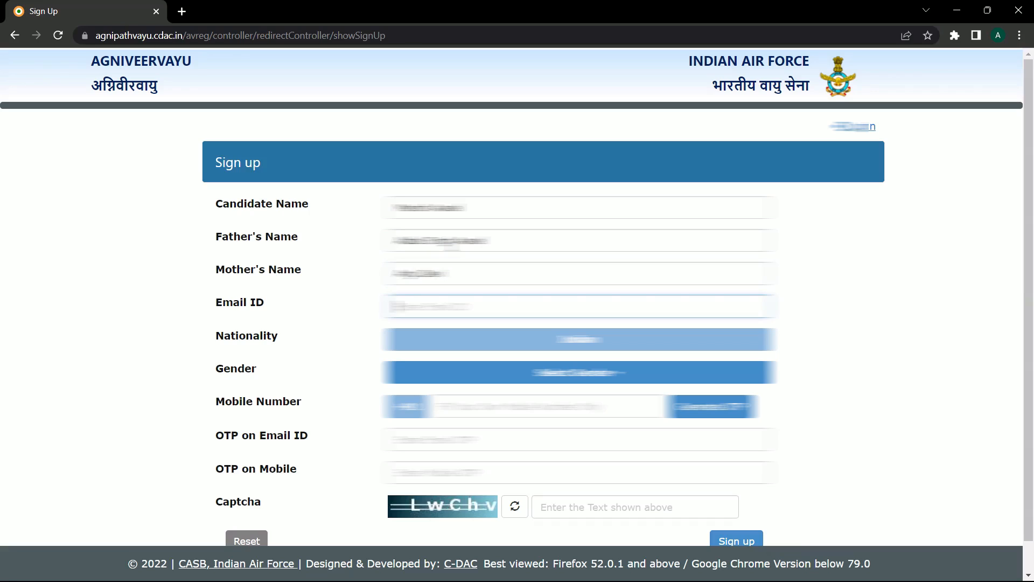
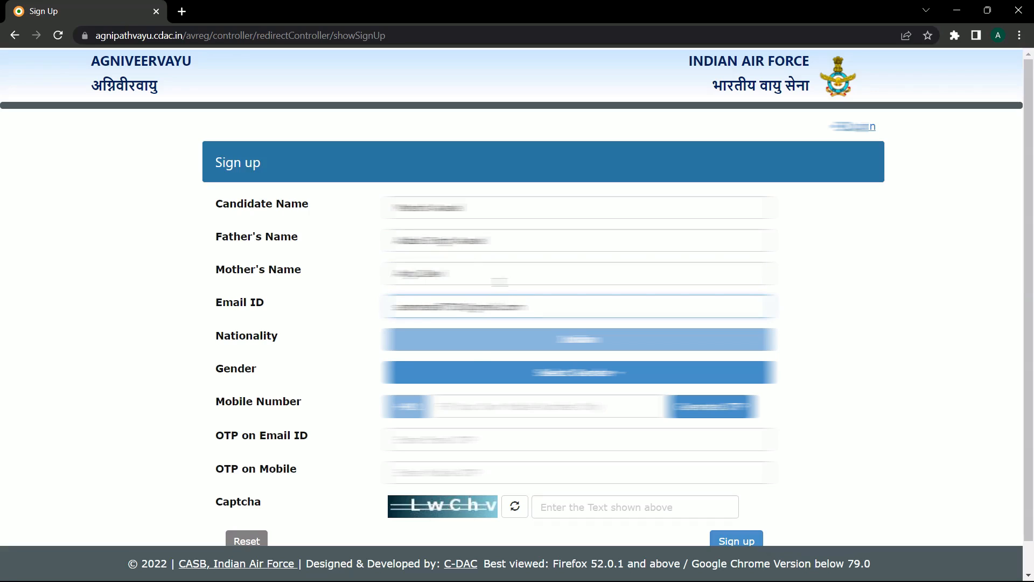
pyautogui.click(476, 372)
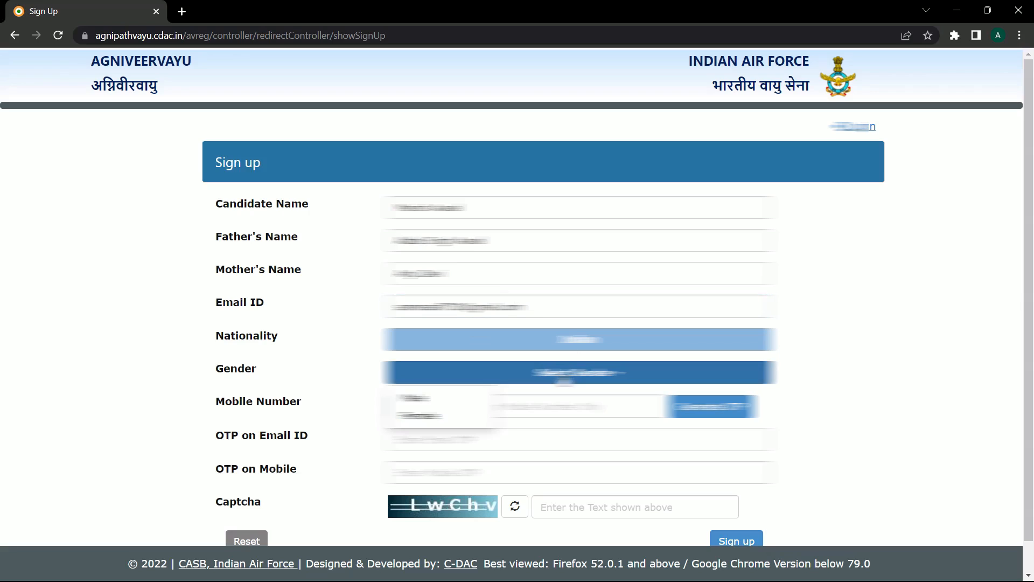
pyautogui.click(498, 424)
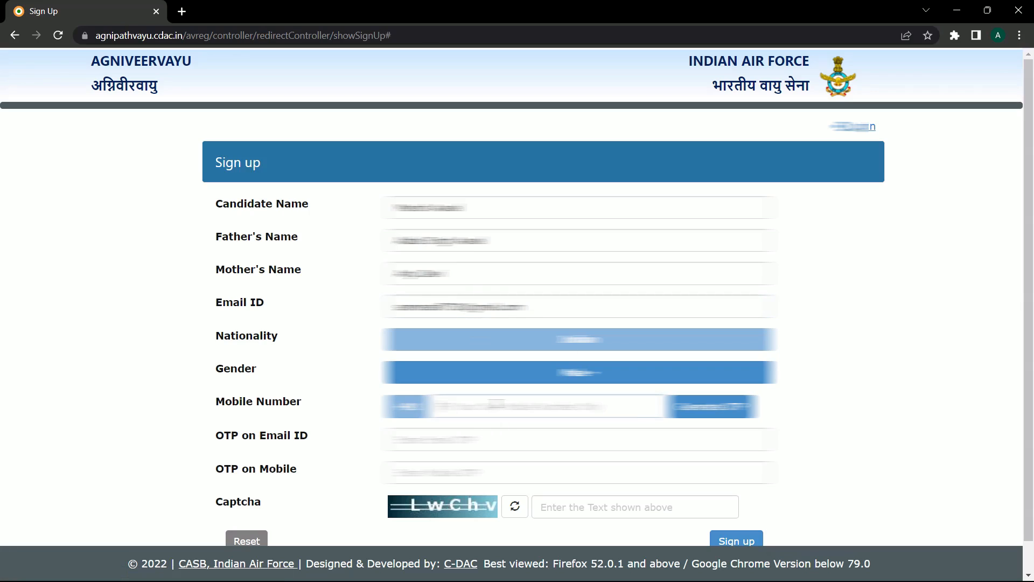
pyautogui.click(497, 404)
pyautogui.write('???????')
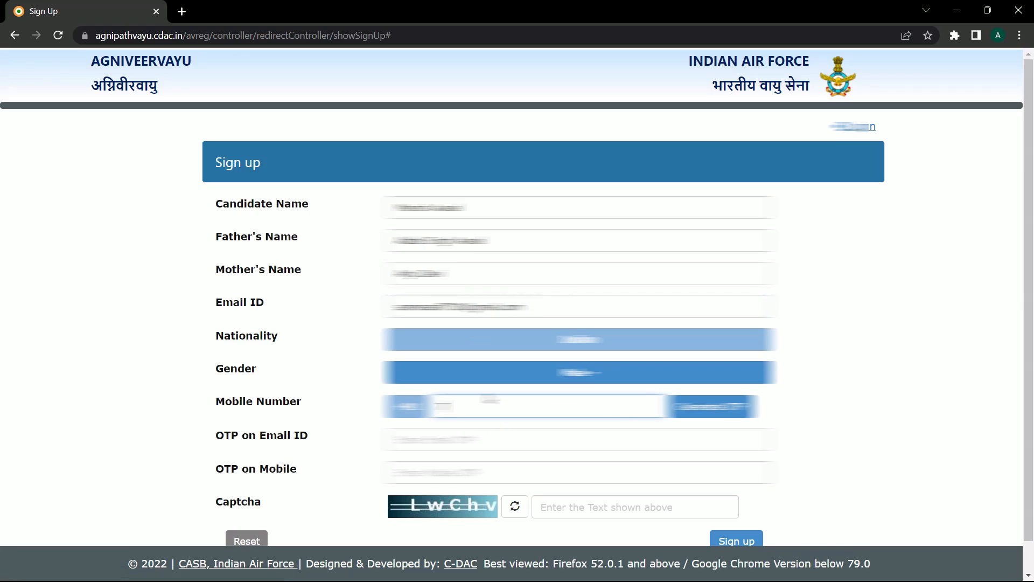
pyautogui.write('???')
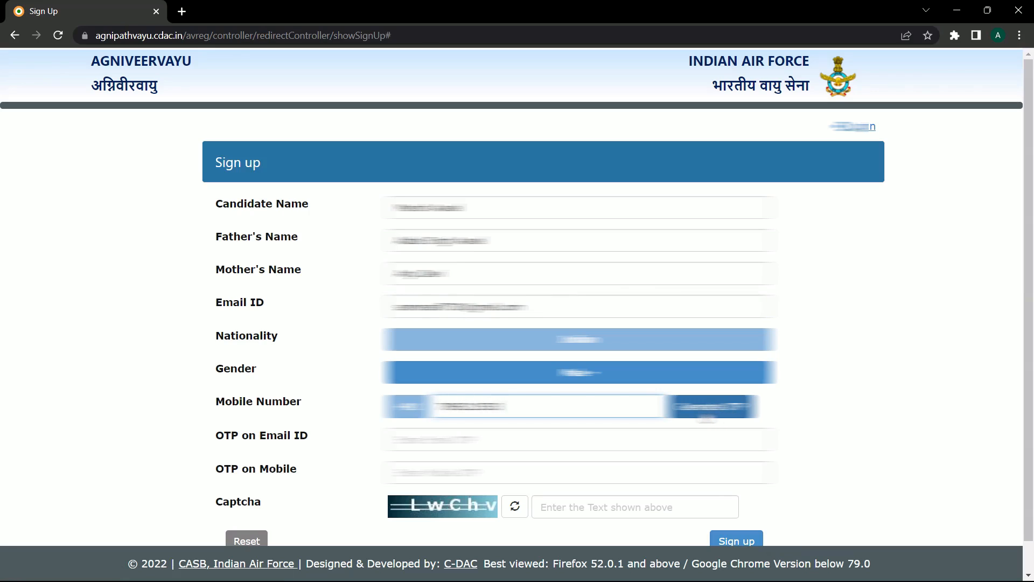
pyautogui.click(713, 406)
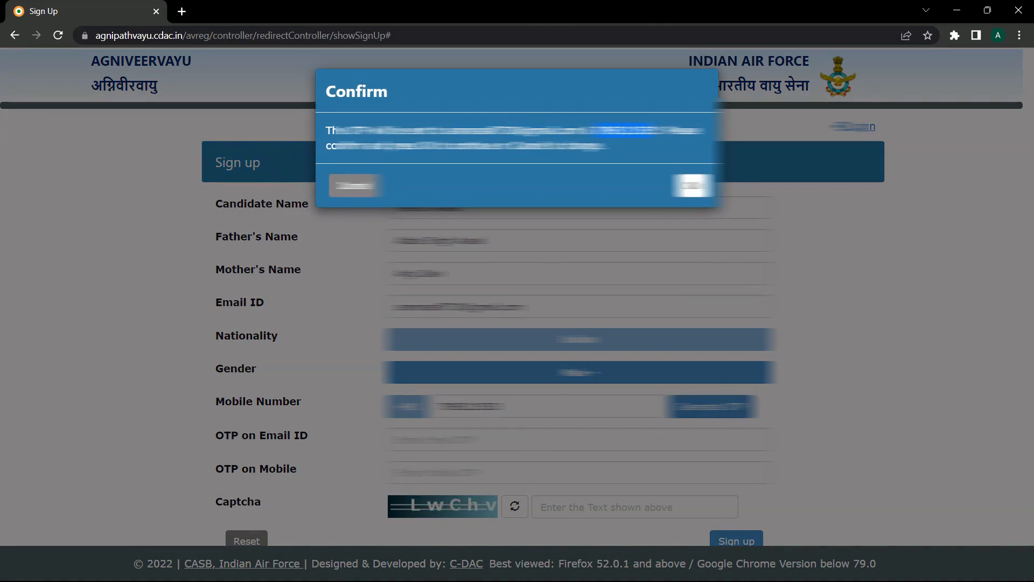
# - Confirm the details, dismiss the OTP-sent Success message, and reach the Email OTP field
pyautogui.click(693, 185)
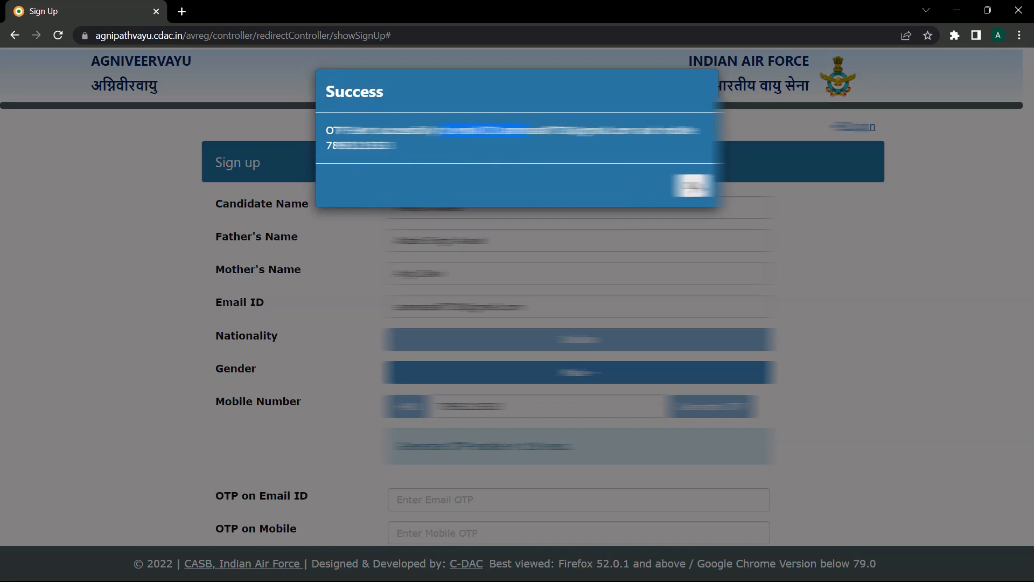
pyautogui.click(694, 186)
pyautogui.scroll(-1, 560, 284)
pyautogui.scroll(-1, 560, 283)
pyautogui.click(441, 405)
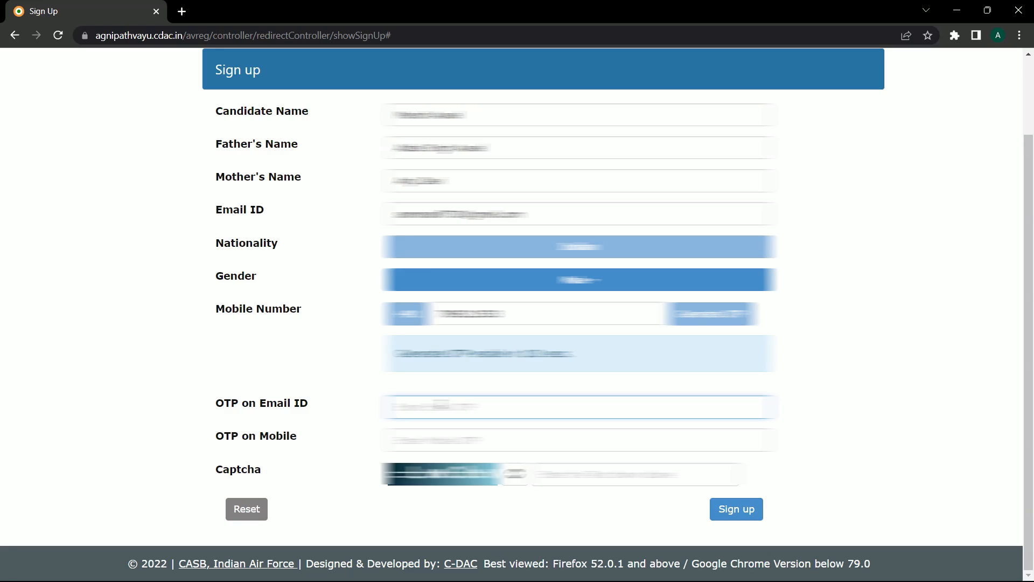
# - Enter the mobile OTP, the email OTP and the captcha text
pyautogui.click(431, 440)
pyautogui.write('••')
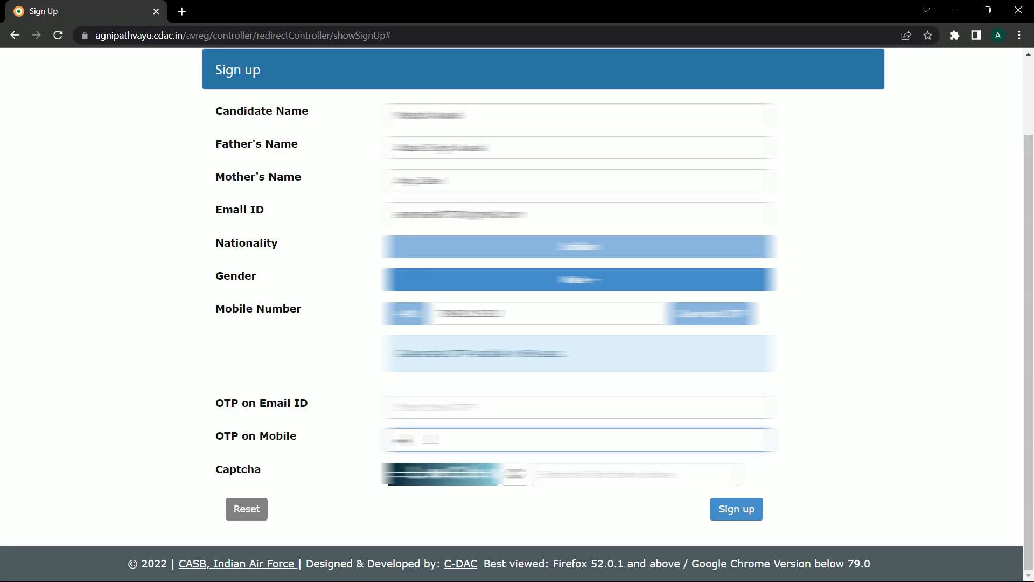
pyautogui.write('•••')
pyautogui.click(398, 406)
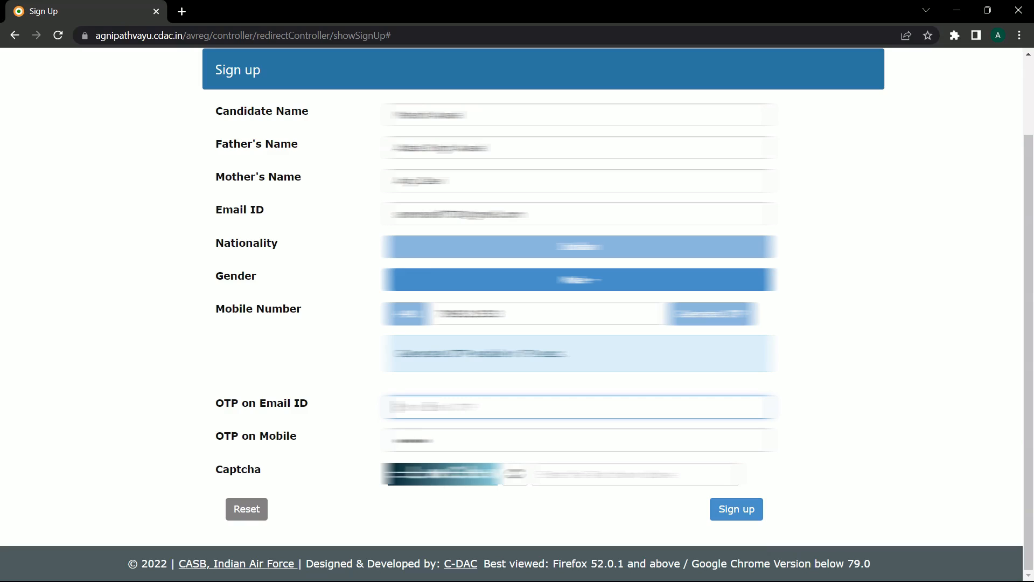
pyautogui.write('••••••')
pyautogui.click(595, 479)
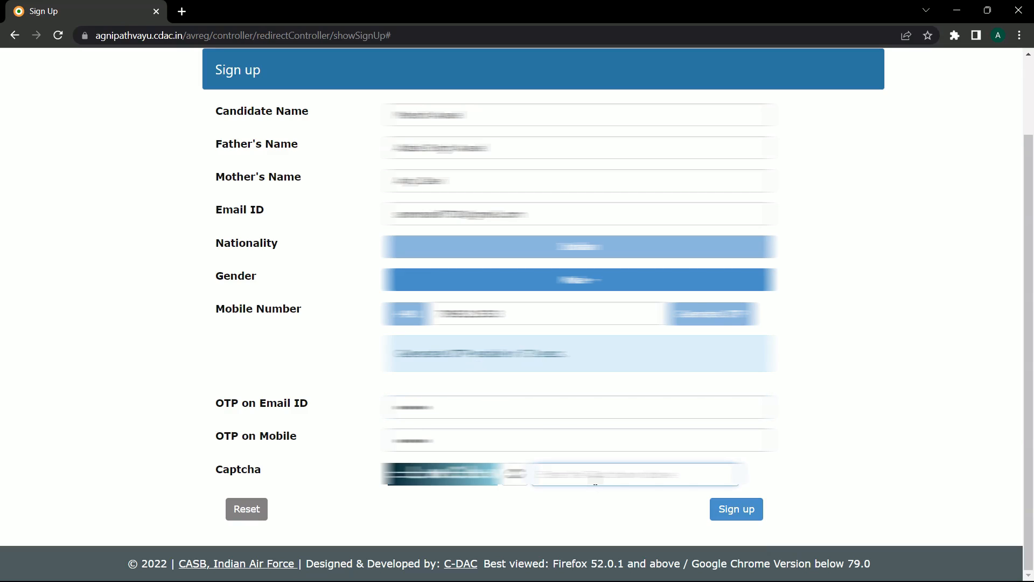
pyautogui.write('••••')
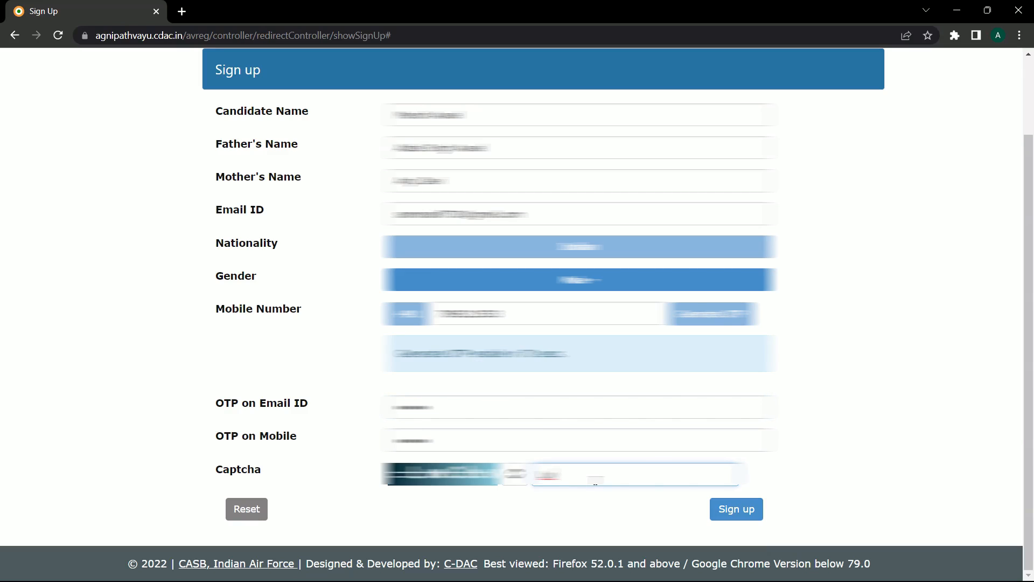
pyautogui.write('••')
# - Review the top of the form, then scroll down and click Sign up
pyautogui.scroll(3, 446, 225)
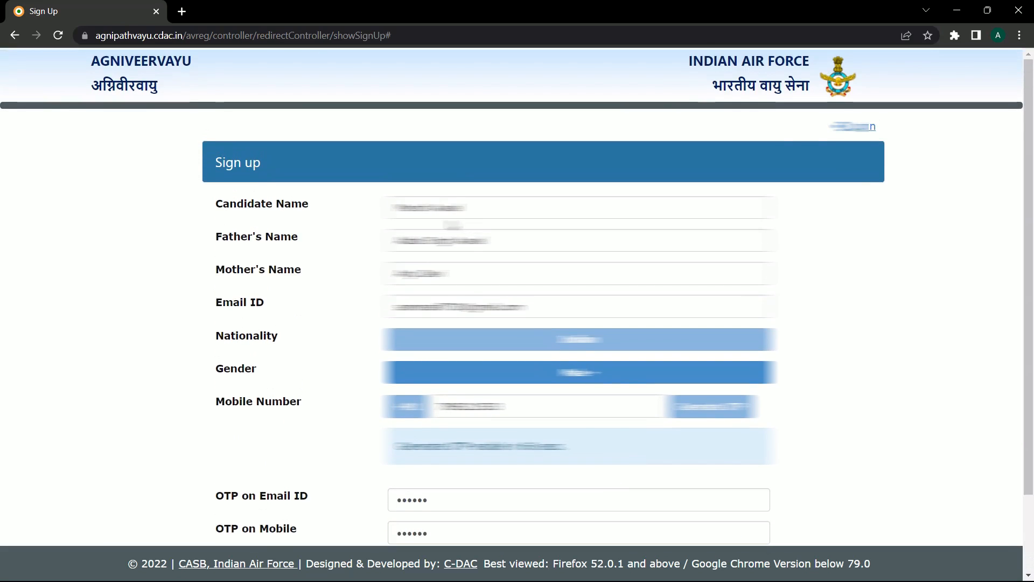
pyautogui.moveTo(396, 207); pyautogui.dragTo(529, 271)
pyautogui.click(488, 241)
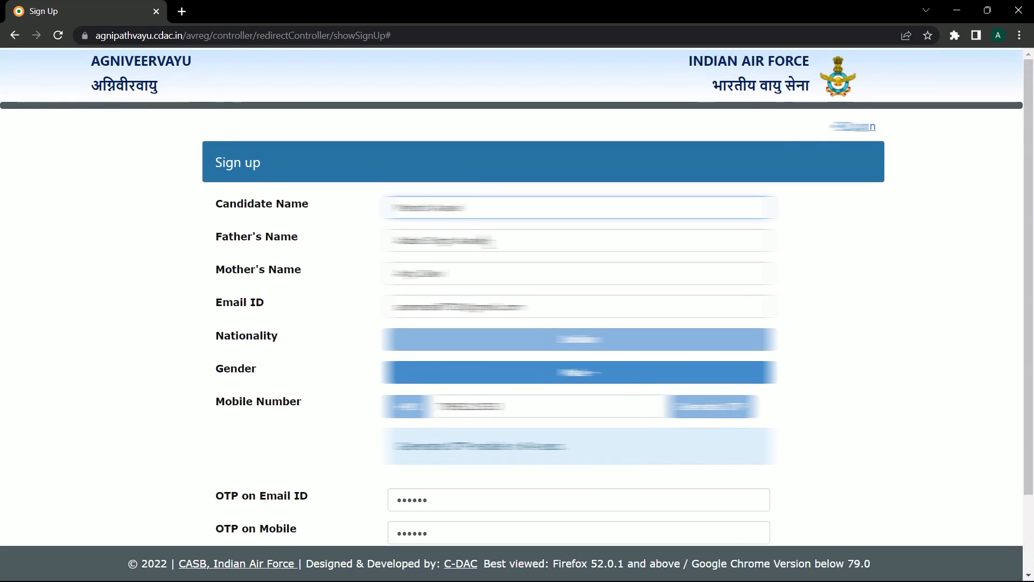
pyautogui.scroll(-1, 494, 241)
pyautogui.scroll(-1, 684, 431)
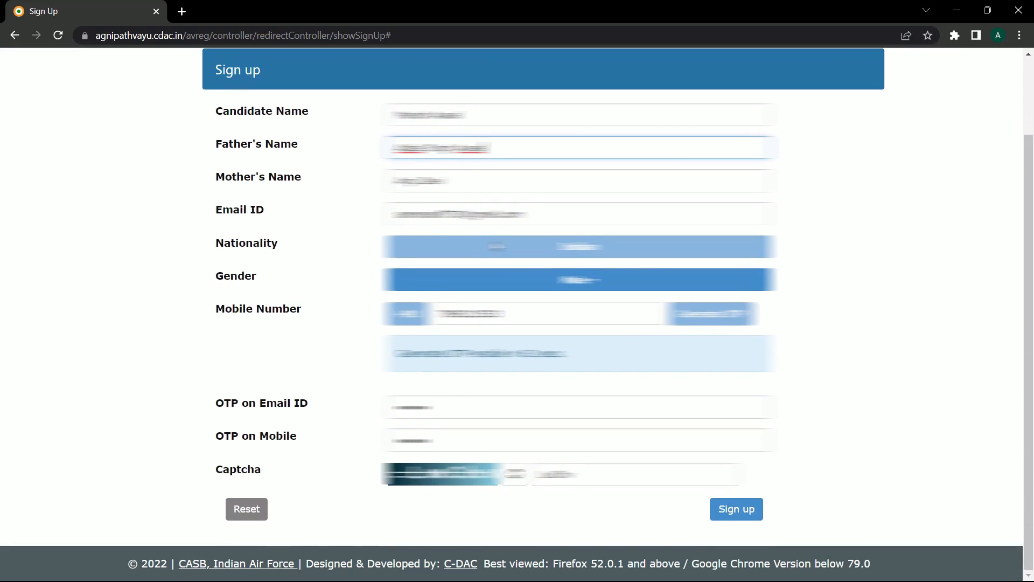
pyautogui.click(745, 510)
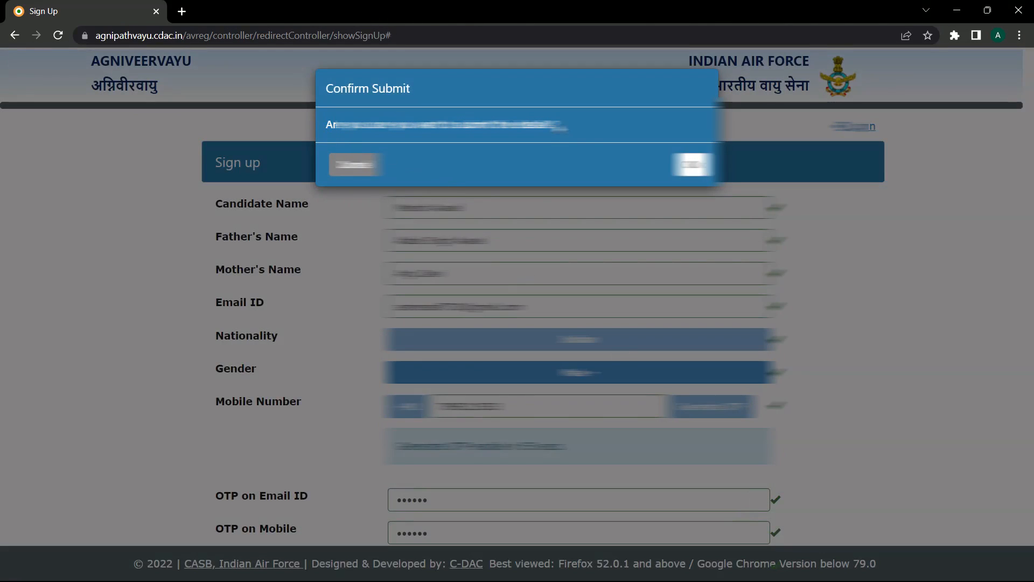
# - Click OK in the Confirm Submit dialog to finish registration
pyautogui.click(692, 164)
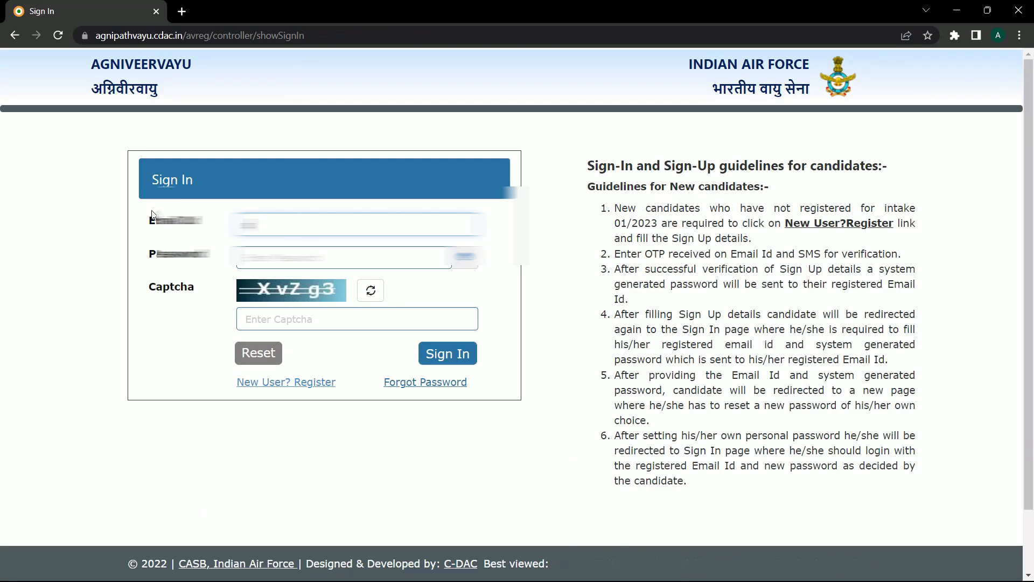
# - Enter the registered email, the system password and the captcha, then try signing in
pyautogui.write('**********')
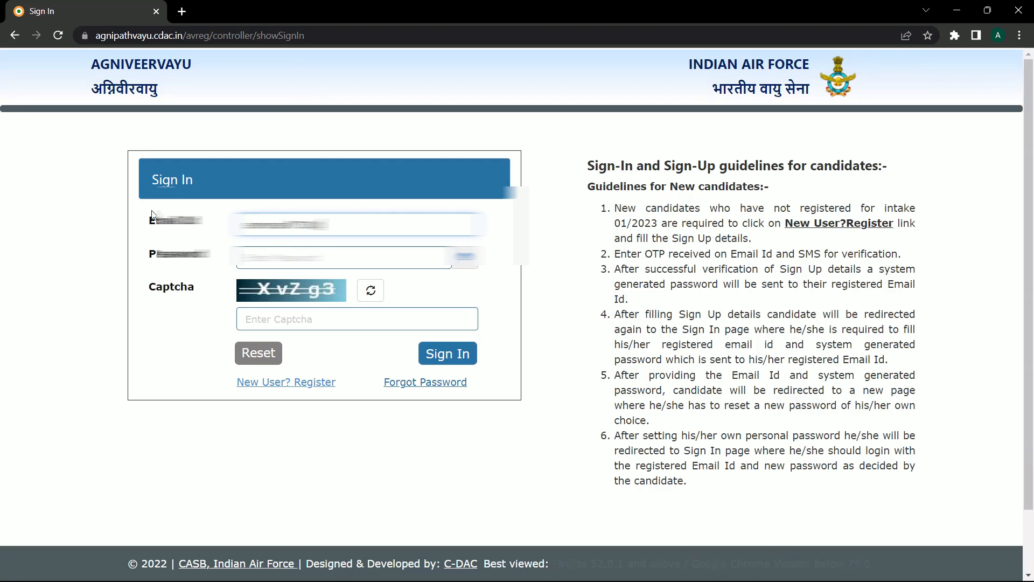
pyautogui.write('*******')
pyautogui.press('Tab')
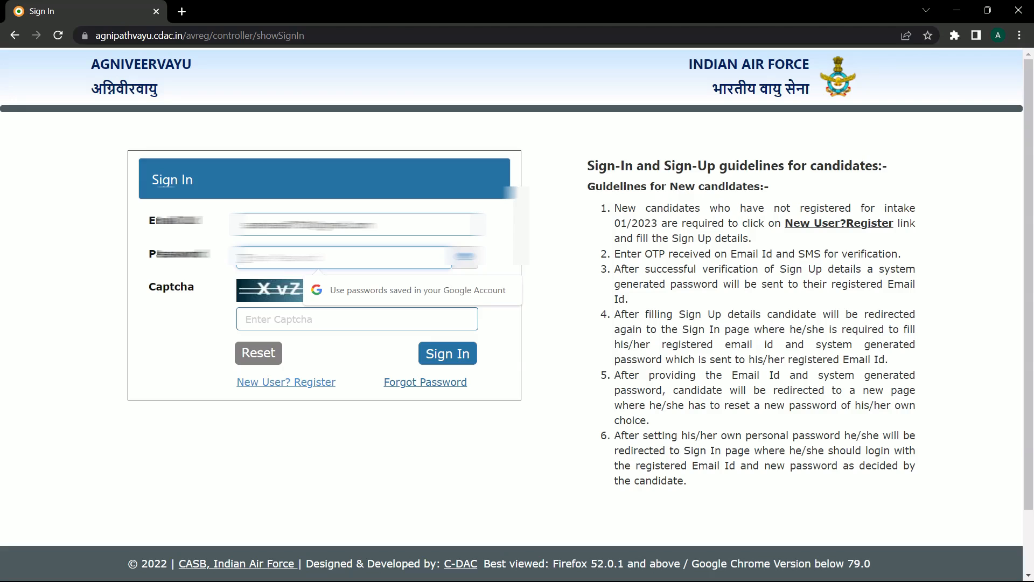
pyautogui.write('****')
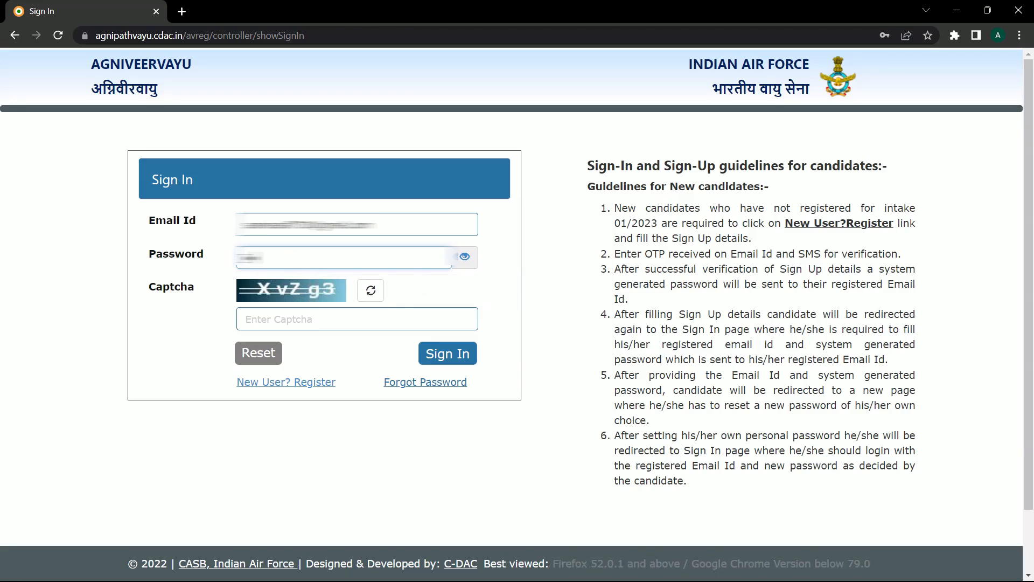
pyautogui.write('**')
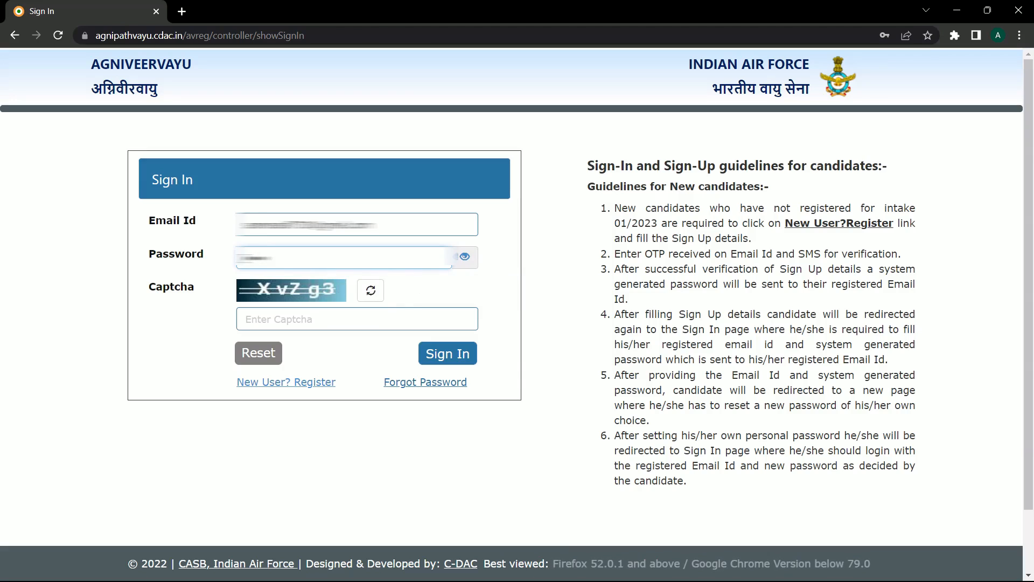
pyautogui.write('**')
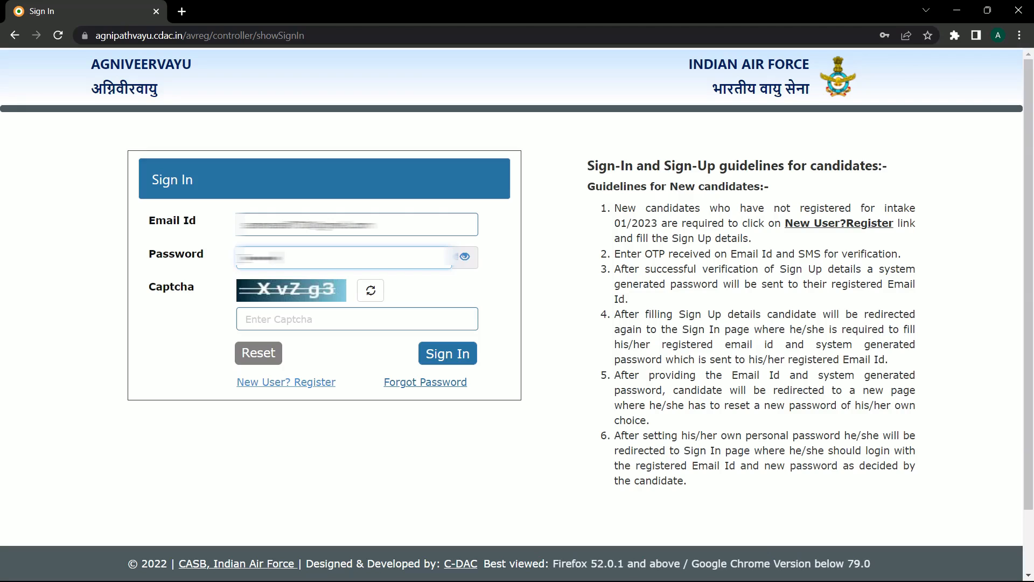
pyautogui.write('******')
pyautogui.click(258, 320)
pyautogui.write('XvZgm')
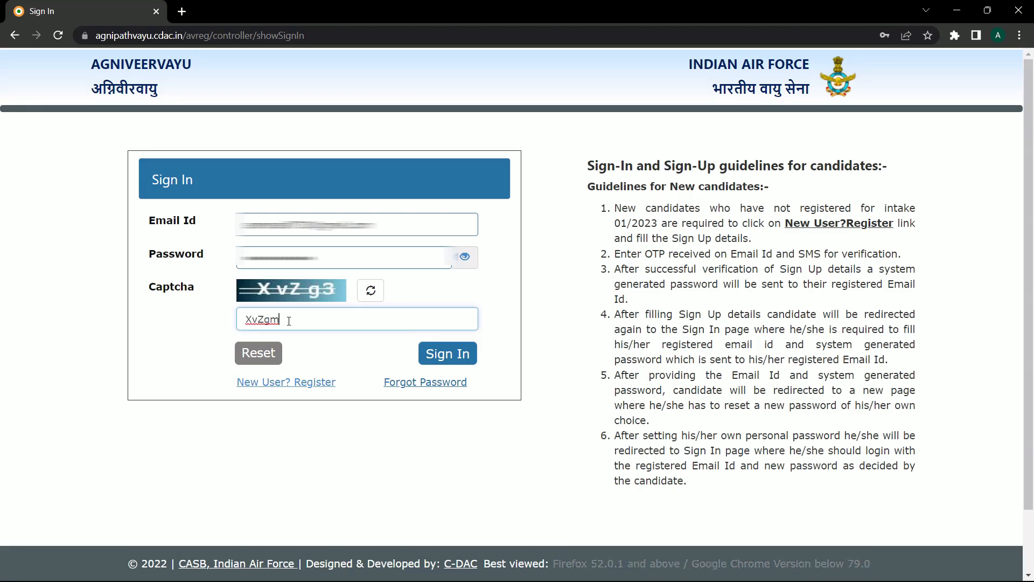
pyautogui.click(441, 359)
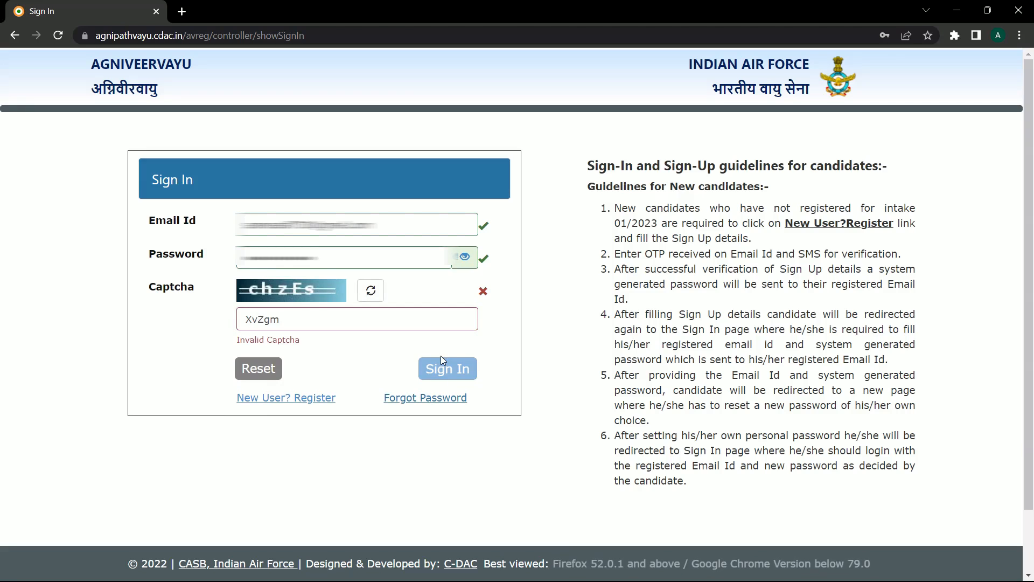
# - Replace the rejected captcha with the new captcha text and sign in again
pyautogui.moveTo(302, 318); pyautogui.dragTo(217, 323)
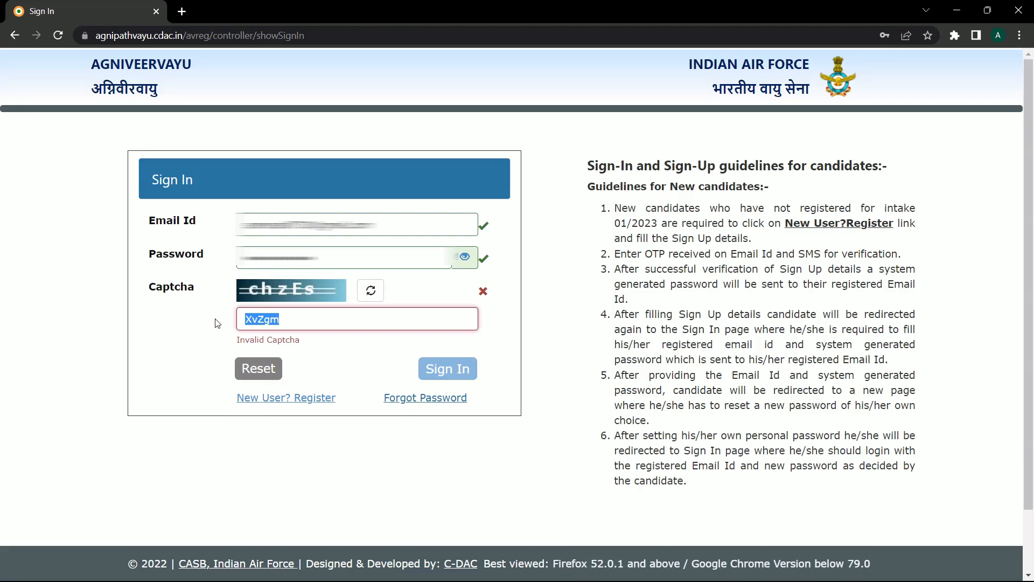
pyautogui.press('BackSpace')
pyautogui.write('chzEs')
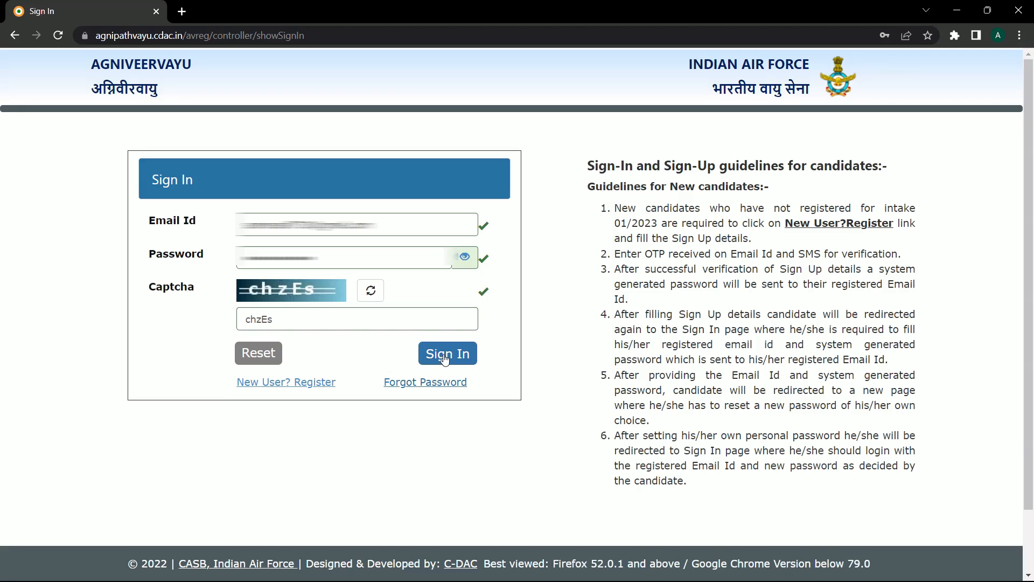
pyautogui.click(445, 358)
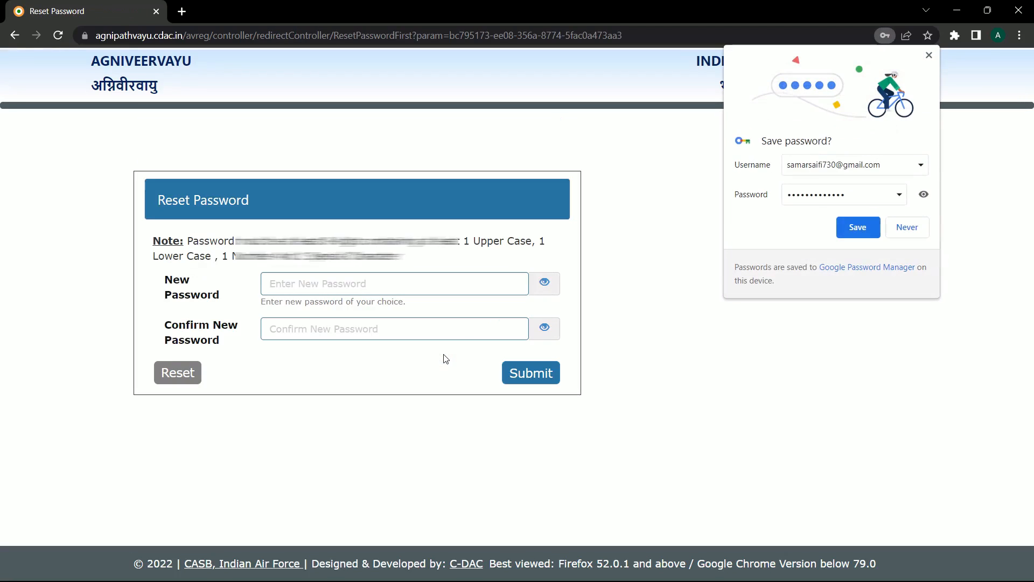
# - Decline Chrome's save prompt, set and confirm a new password, submit it, and acknowledge success
pyautogui.click(908, 227)
pyautogui.click(282, 291)
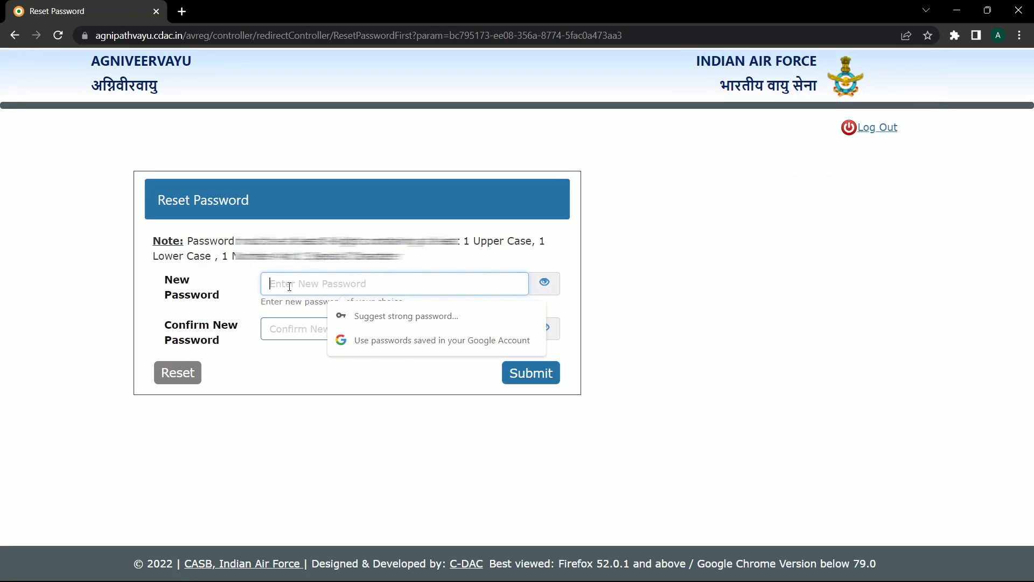
pyautogui.write('•')
pyautogui.click(289, 327)
pyautogui.write('••')
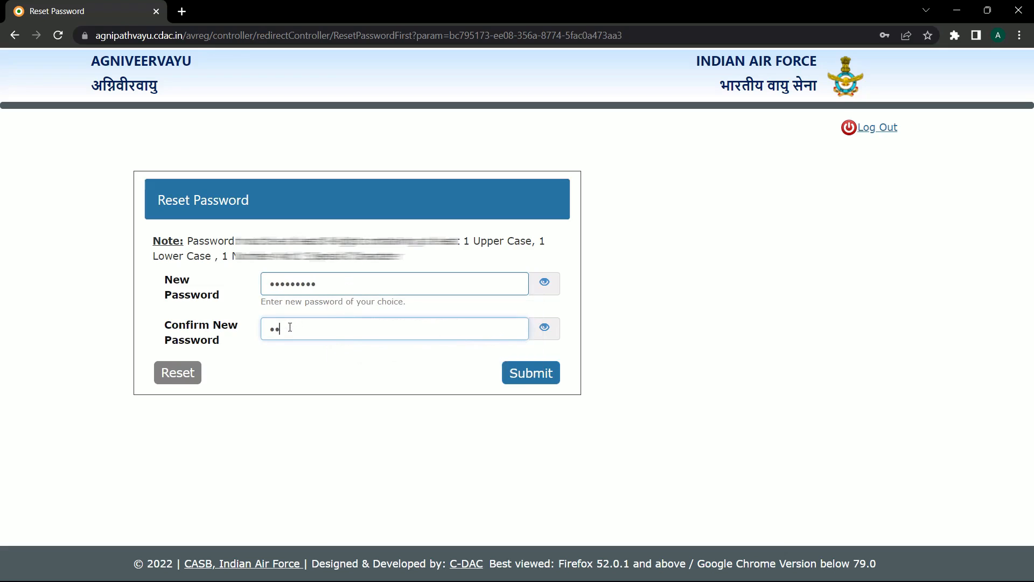
pyautogui.press('BackSpace')
pyautogui.press('BackSpace')
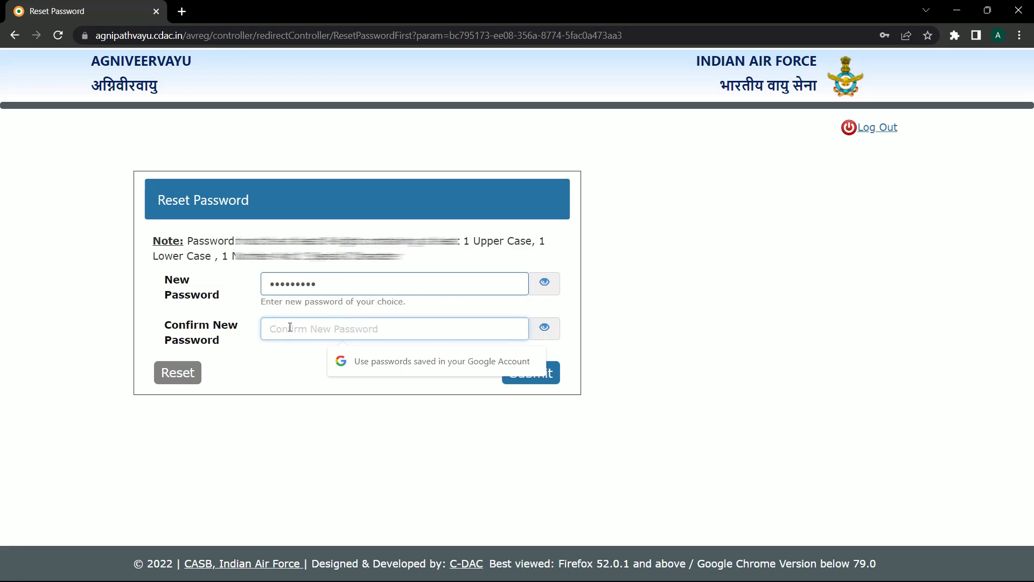
pyautogui.write('••••••')
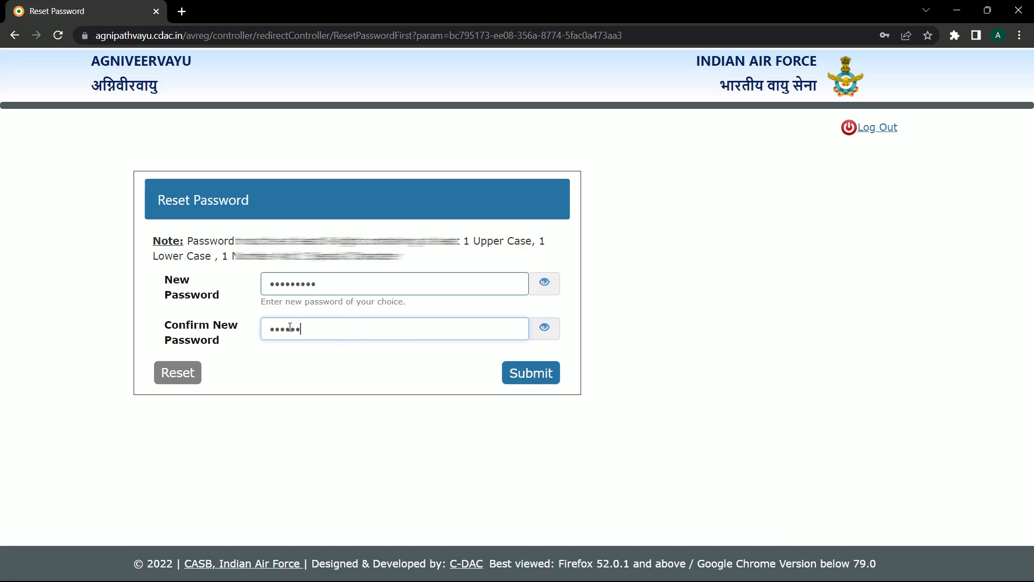
pyautogui.write('••')
pyautogui.click(531, 379)
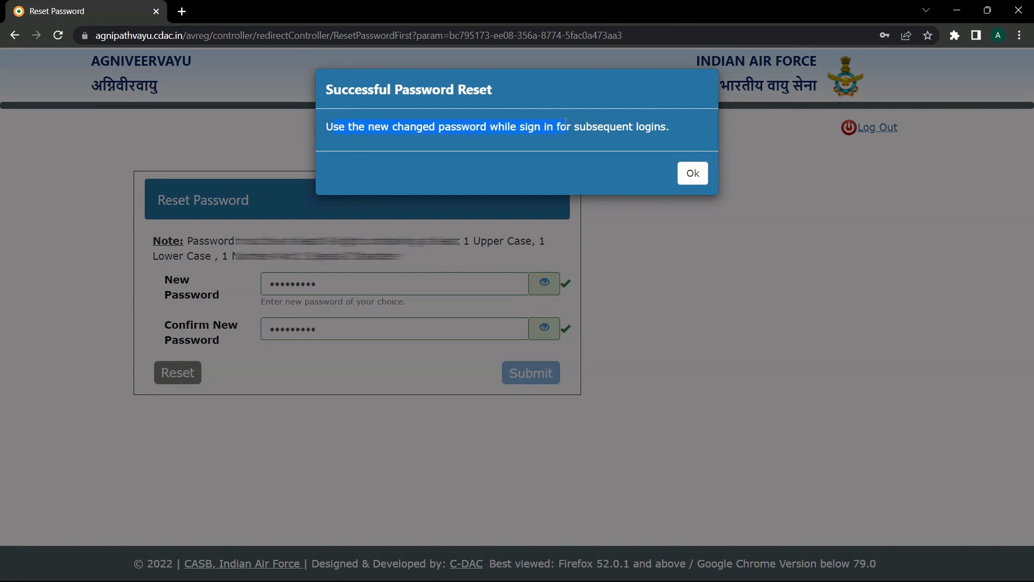
pyautogui.click(668, 134)
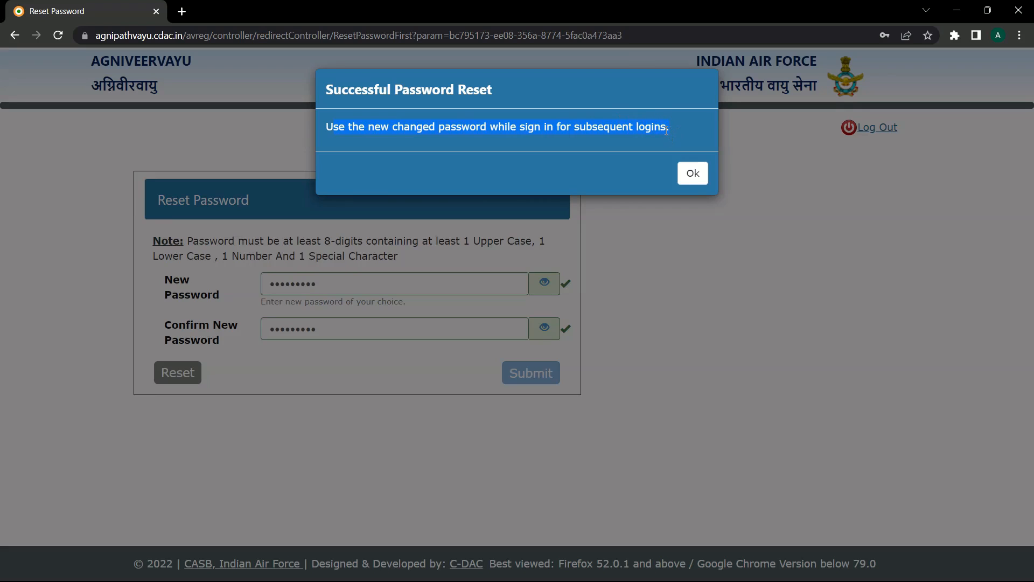
pyautogui.click(693, 175)
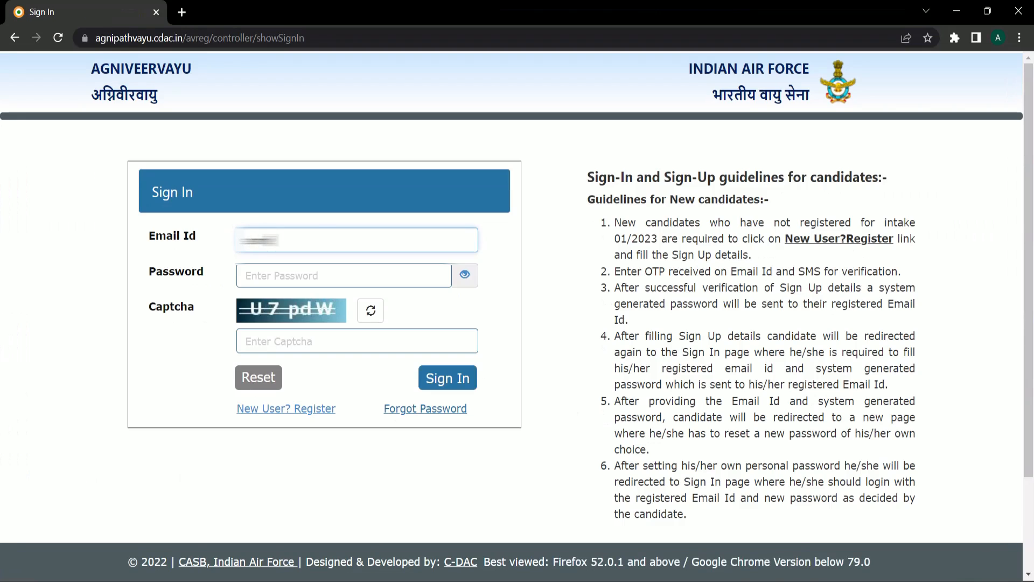
# - Sign in with the registered email, the new password and the displayed captcha
pyautogui.write('****')
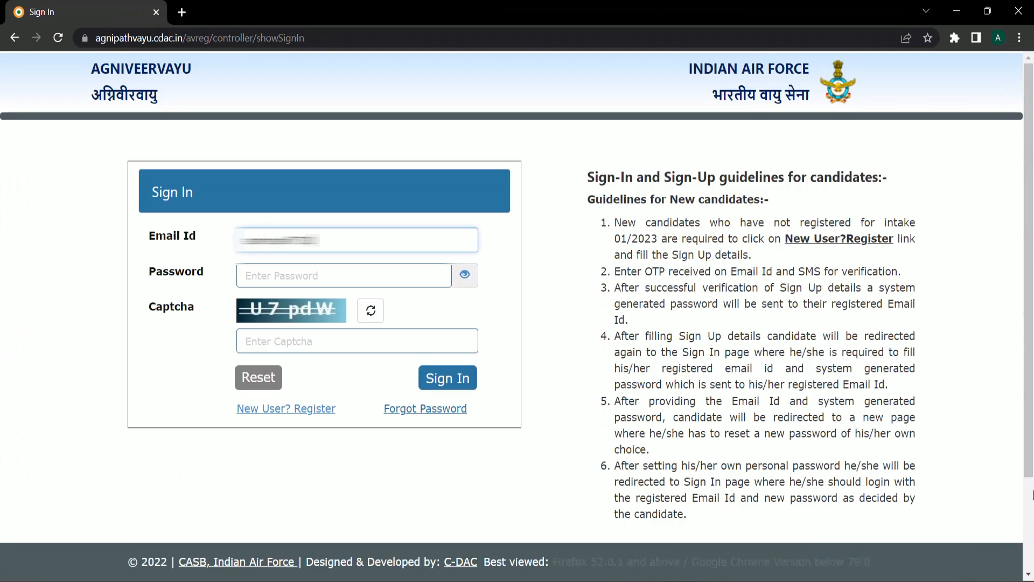
pyautogui.write('*********')
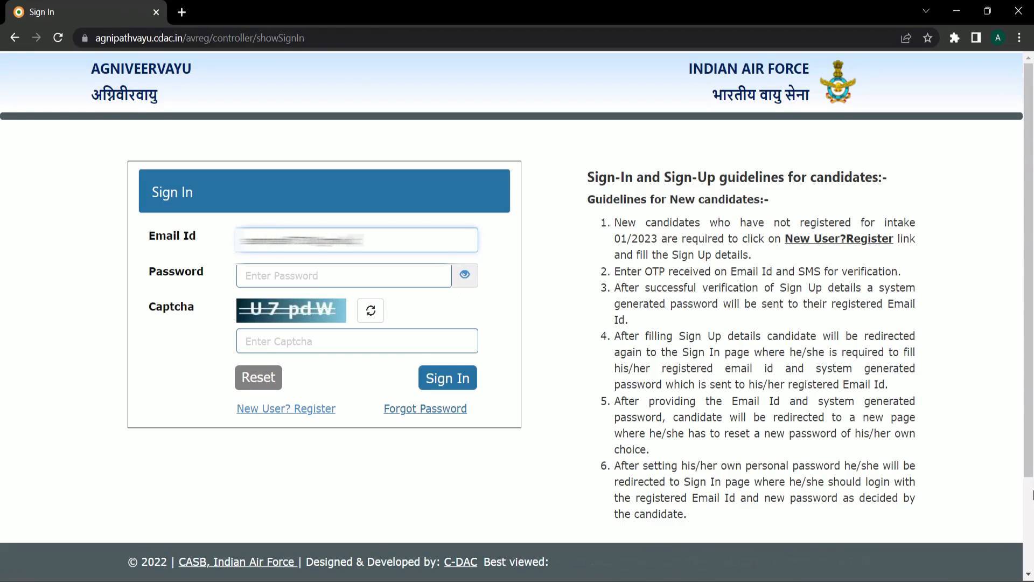
pyautogui.press('Tab')
pyautogui.write('***')
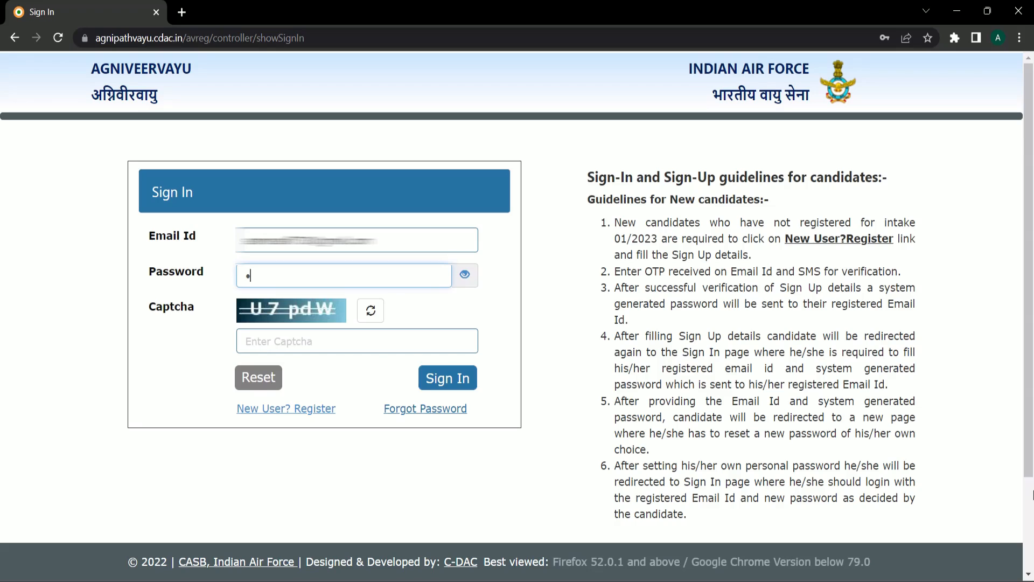
pyautogui.write('*****')
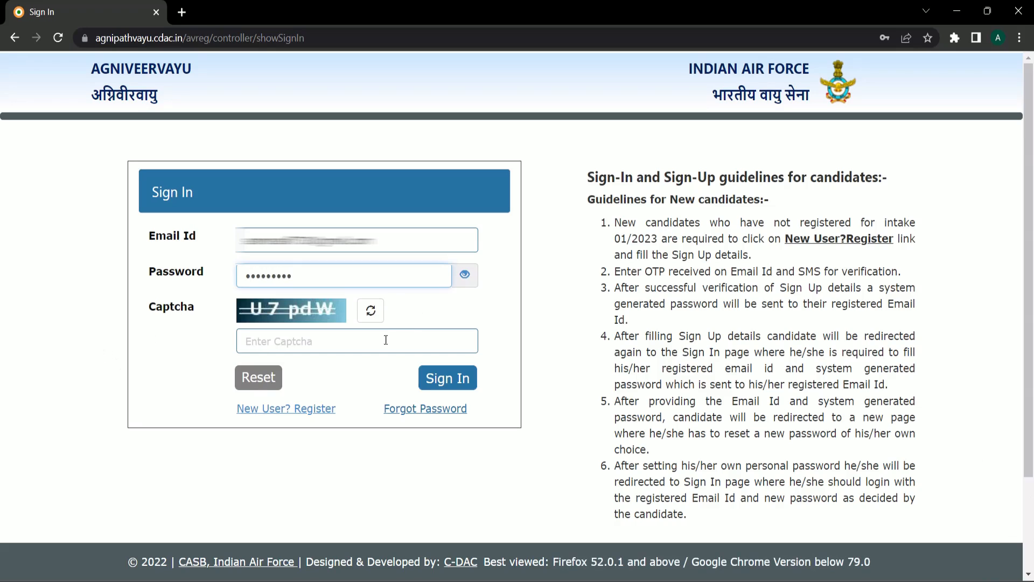
pyautogui.click(360, 344)
pyautogui.write('U')
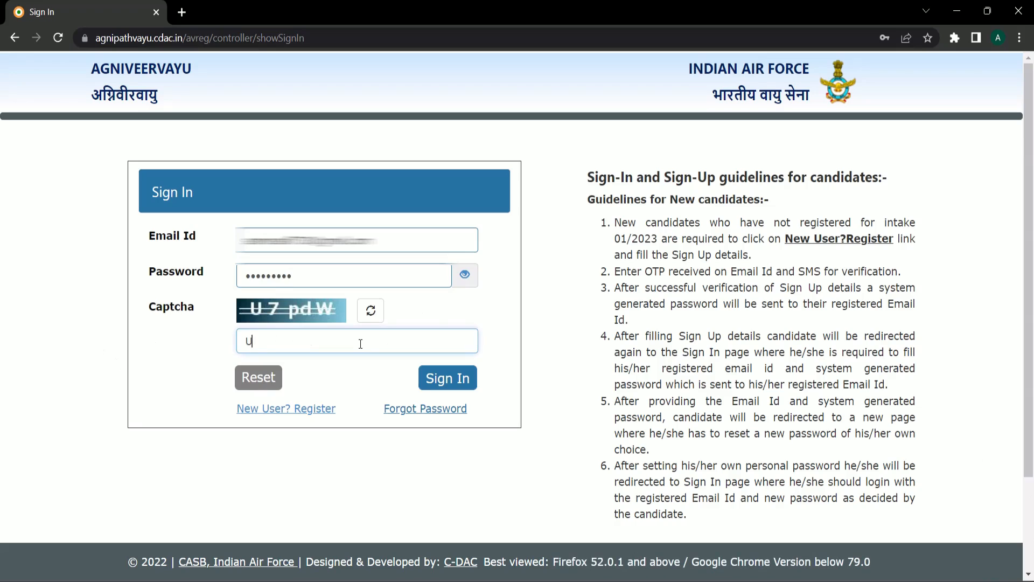
pyautogui.write('7pdW')
pyautogui.click(436, 380)
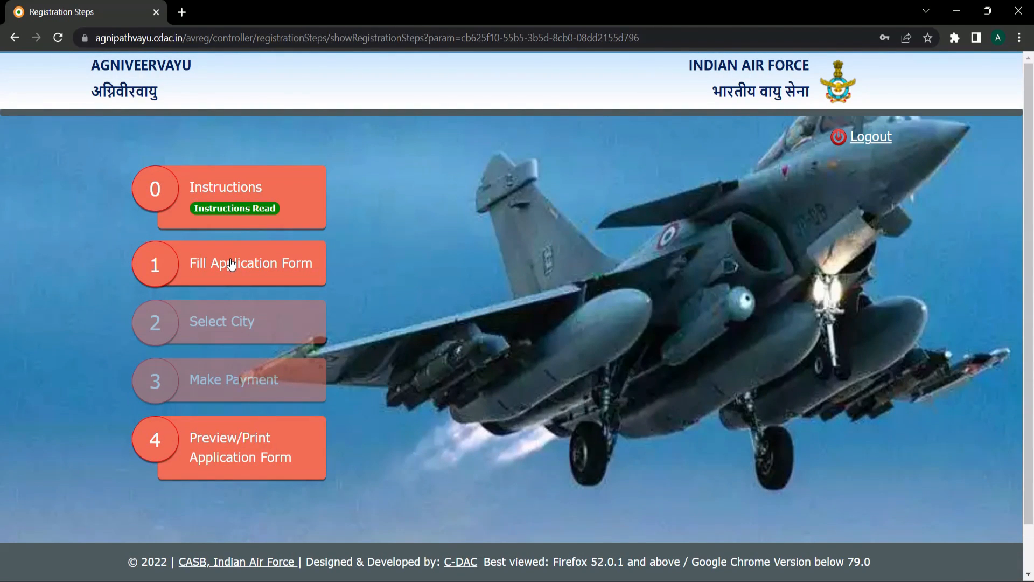
# - Read through the online application Instructions page, then continue to Registration Steps
pyautogui.click(223, 204)
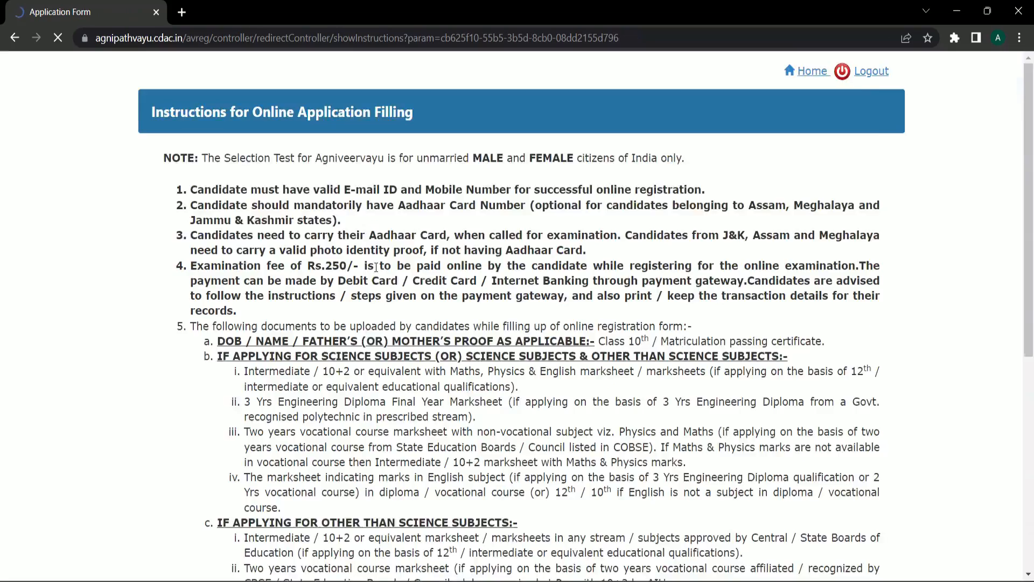
pyautogui.scroll(-8, 432, 277)
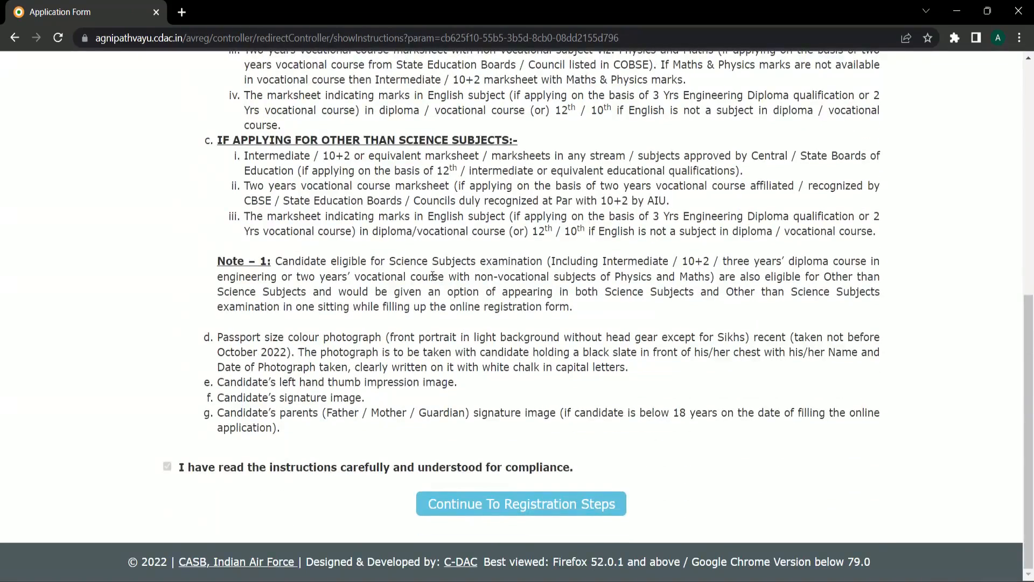
pyautogui.scroll(10, 432, 278)
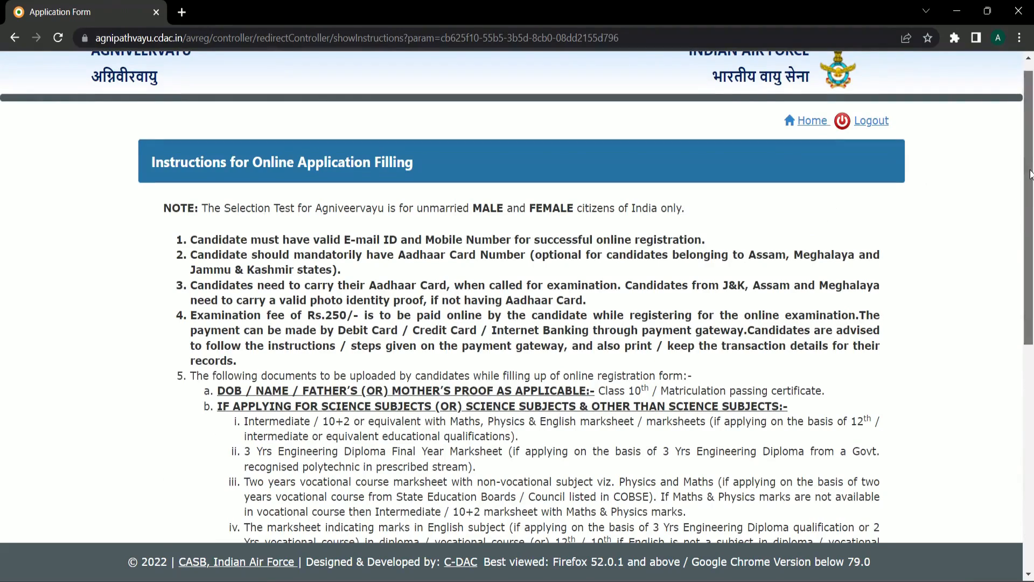
pyautogui.moveTo(1027, 176); pyautogui.dragTo(1015, 375)
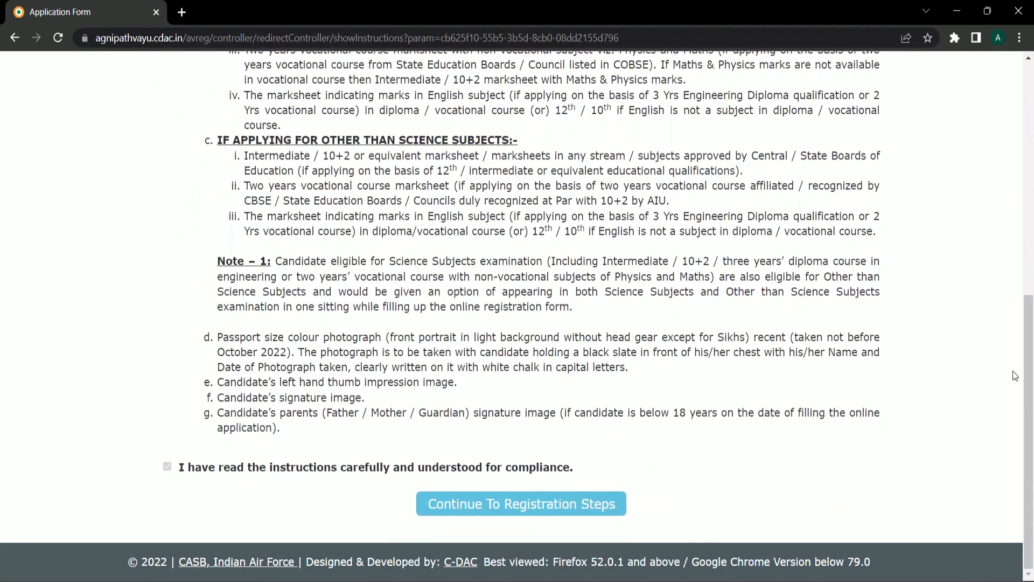
pyautogui.click(503, 502)
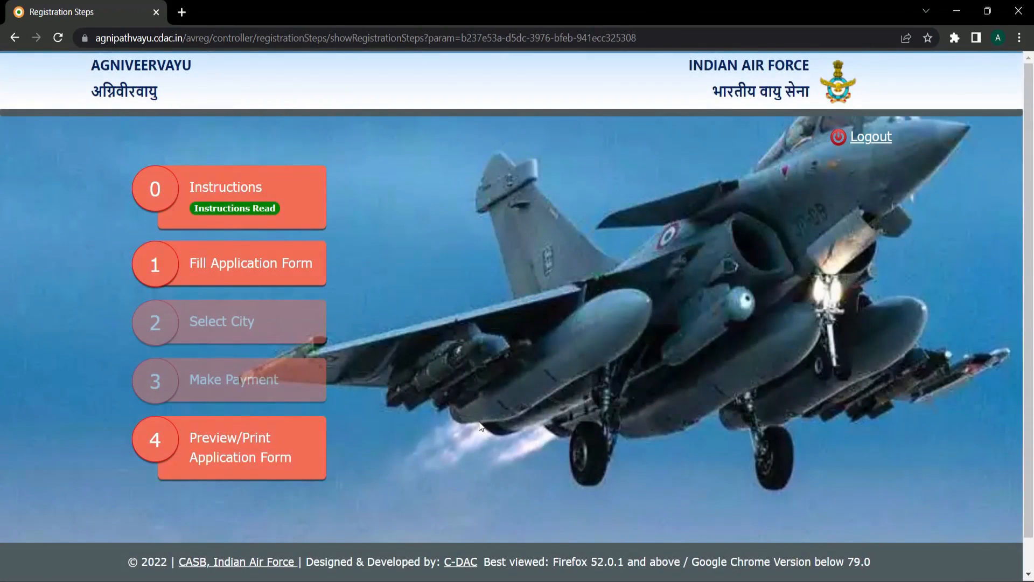
# - Start the application form, tick the compliance checkbox and accept the disclaimer
pyautogui.click(232, 267)
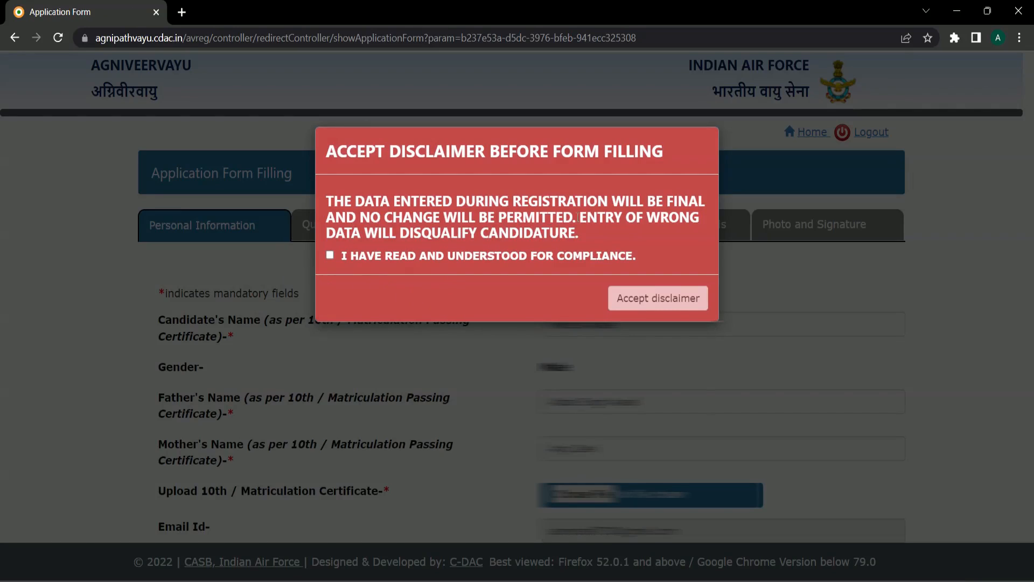
pyautogui.click(330, 256)
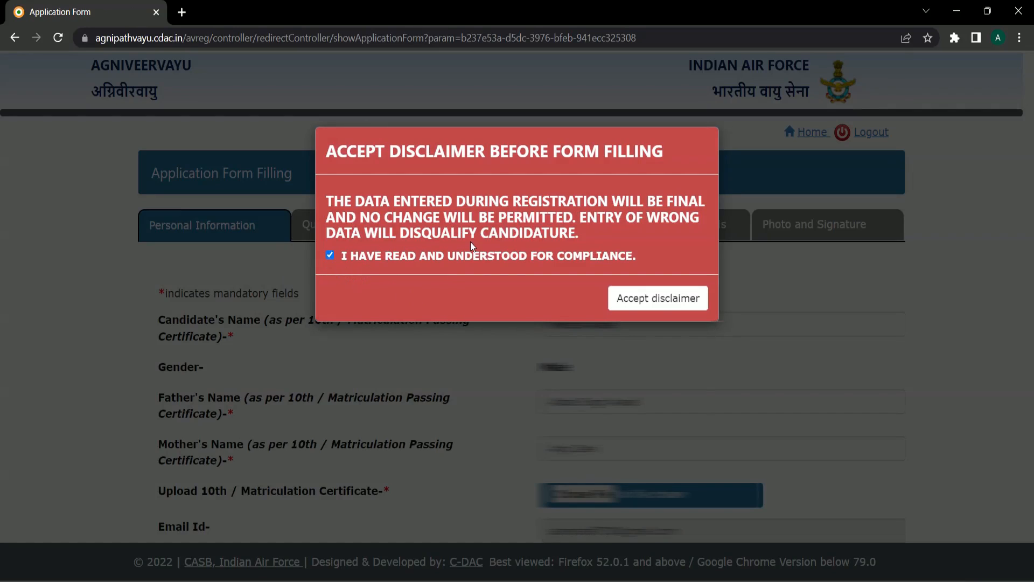
pyautogui.click(645, 311)
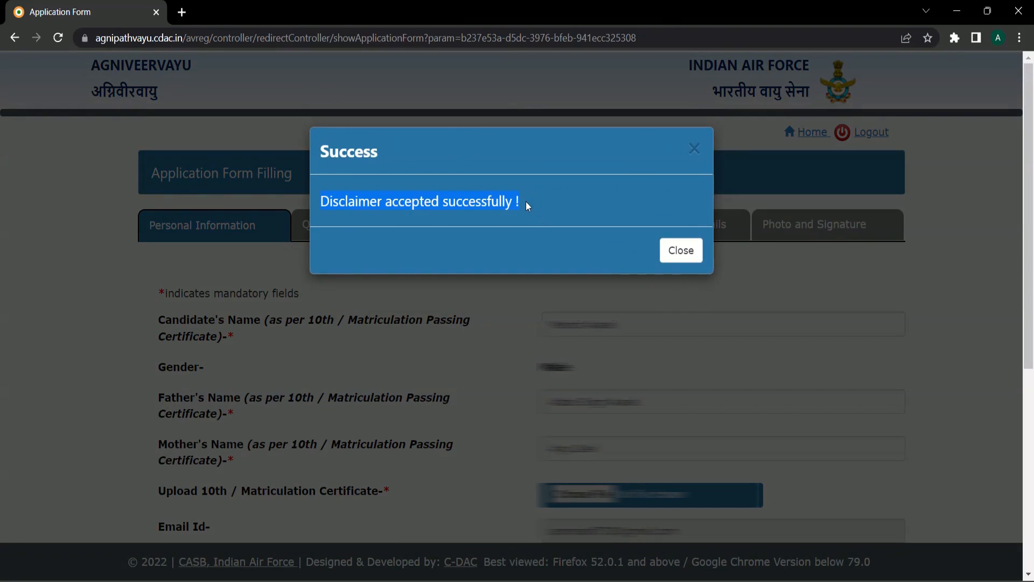
pyautogui.click(680, 251)
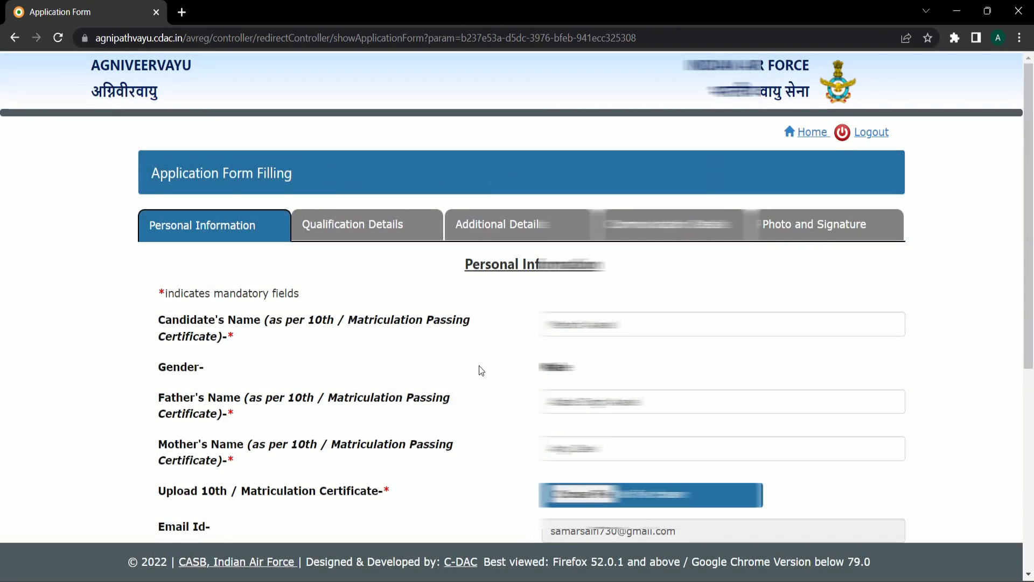
# - Attach the High School file as the 10th certificate
pyautogui.scroll(-1, 481, 371)
pyautogui.scroll(-1, 481, 371)
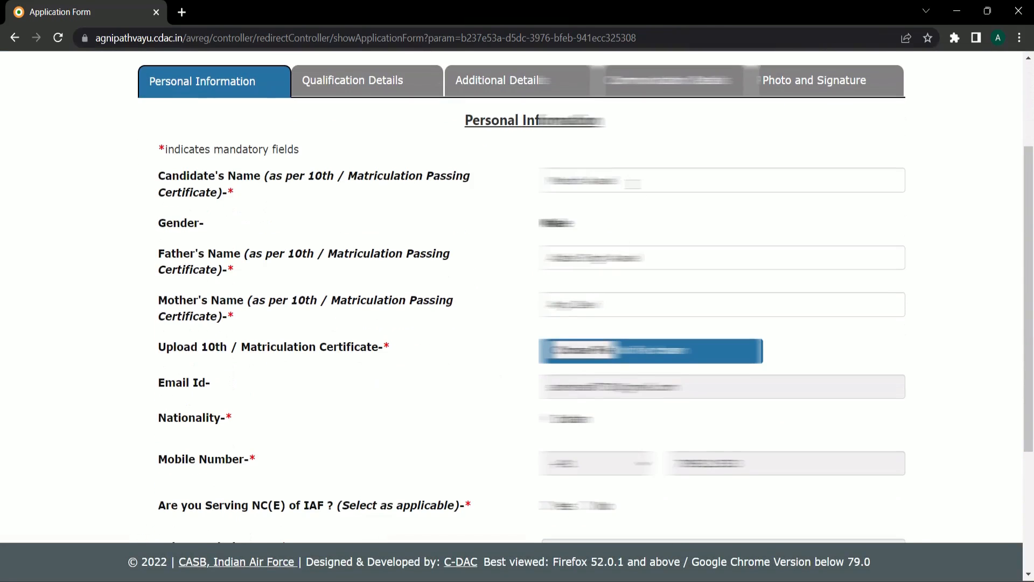
pyautogui.moveTo(633, 184); pyautogui.dragTo(501, 203)
pyautogui.scroll(-1, 583, 278)
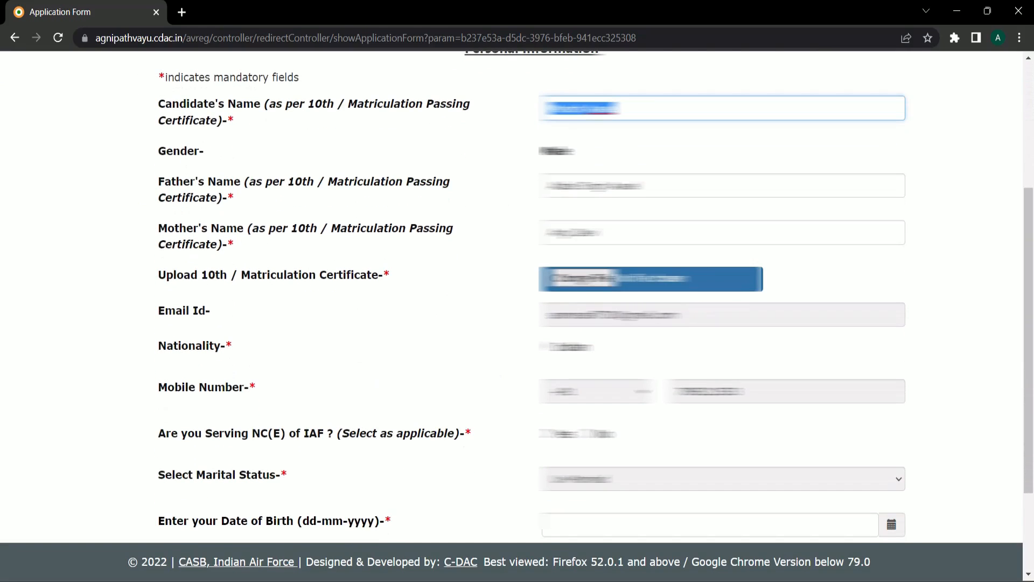
pyautogui.scroll(-1, 517, 297)
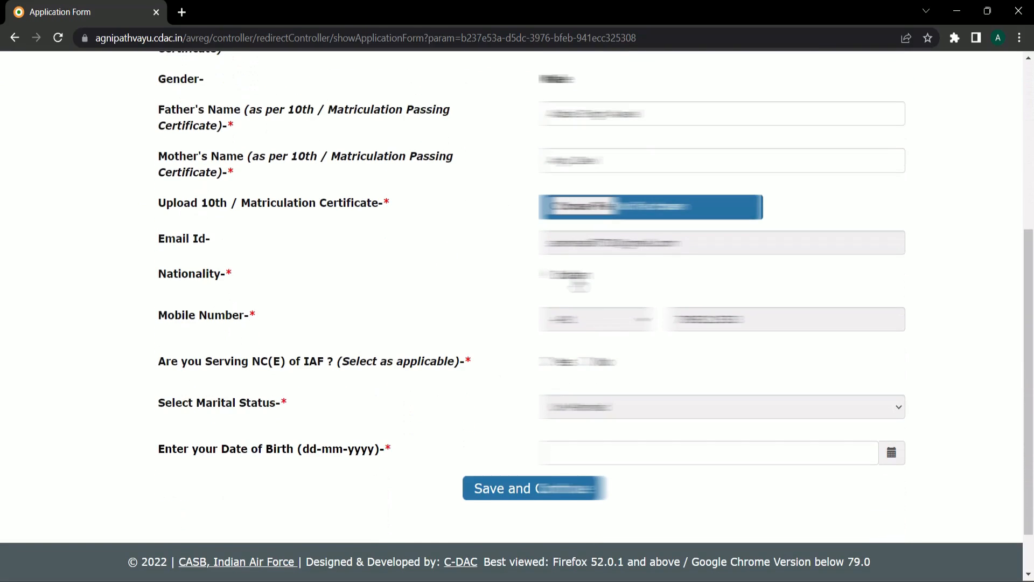
pyautogui.click(579, 210)
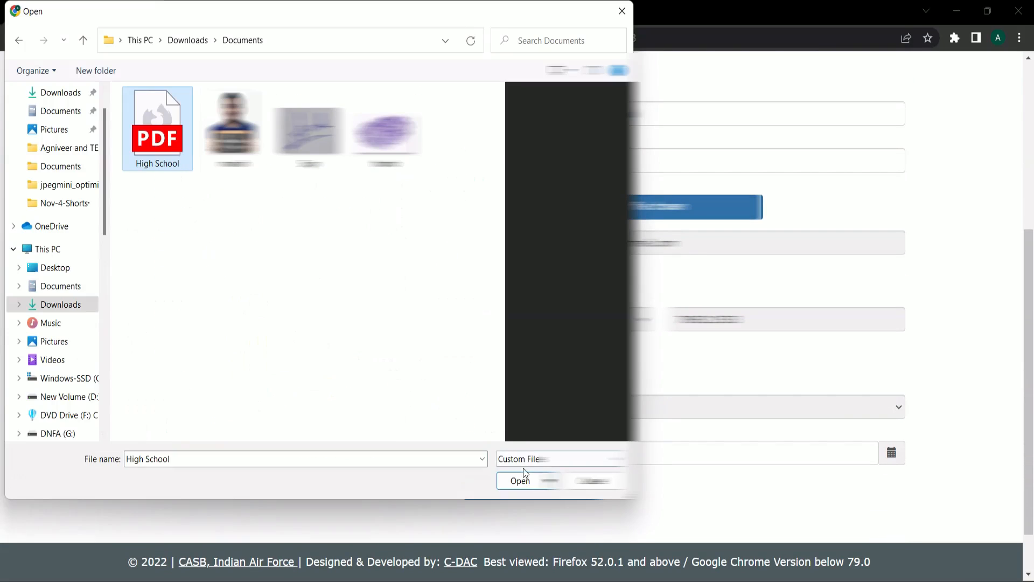
pyautogui.click(522, 480)
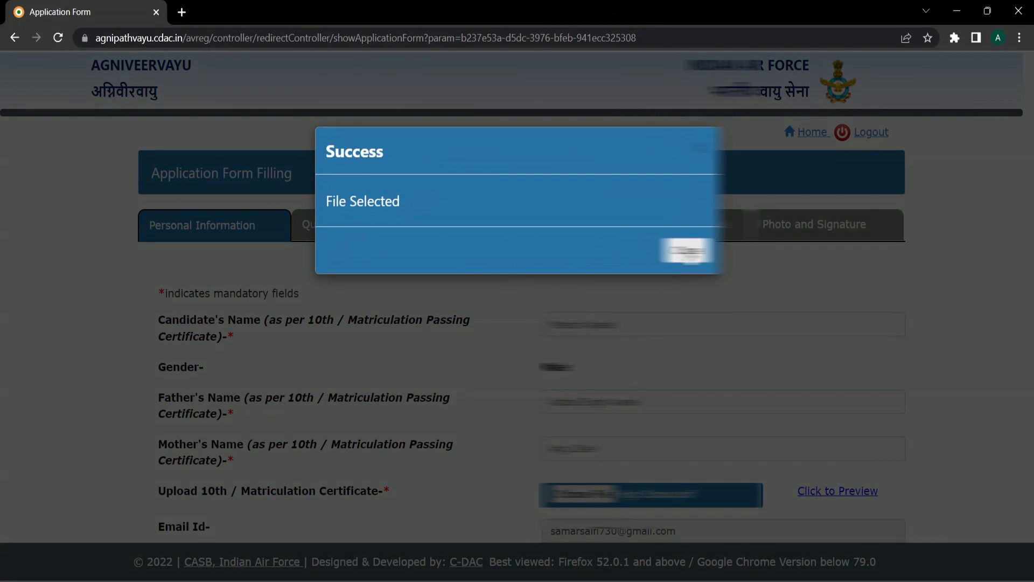
pyautogui.click(687, 251)
# - Pick the date of birth from the calendar and save the personal details
pyautogui.scroll(-5, 687, 250)
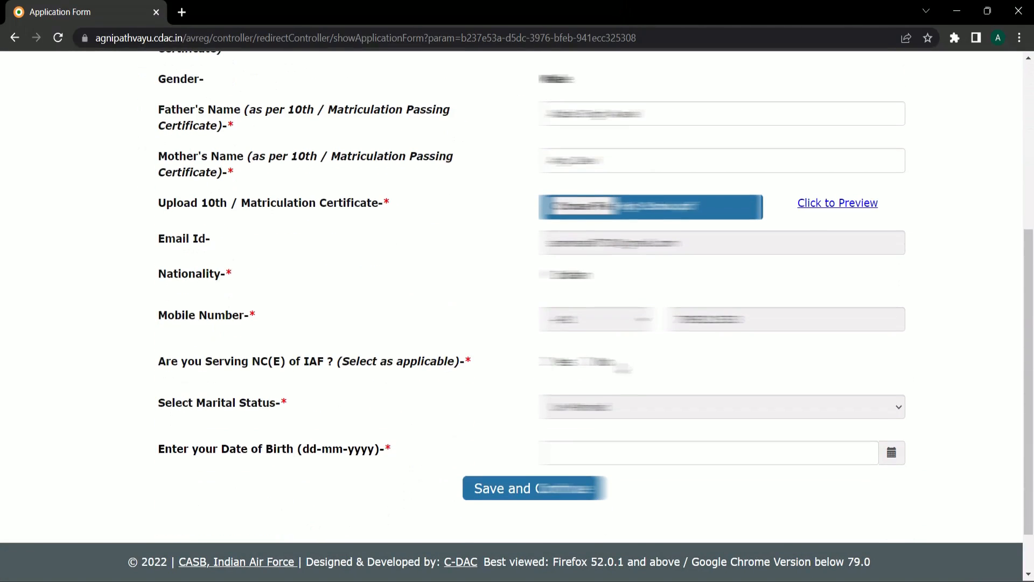
pyautogui.moveTo(158, 360); pyautogui.dragTo(478, 364)
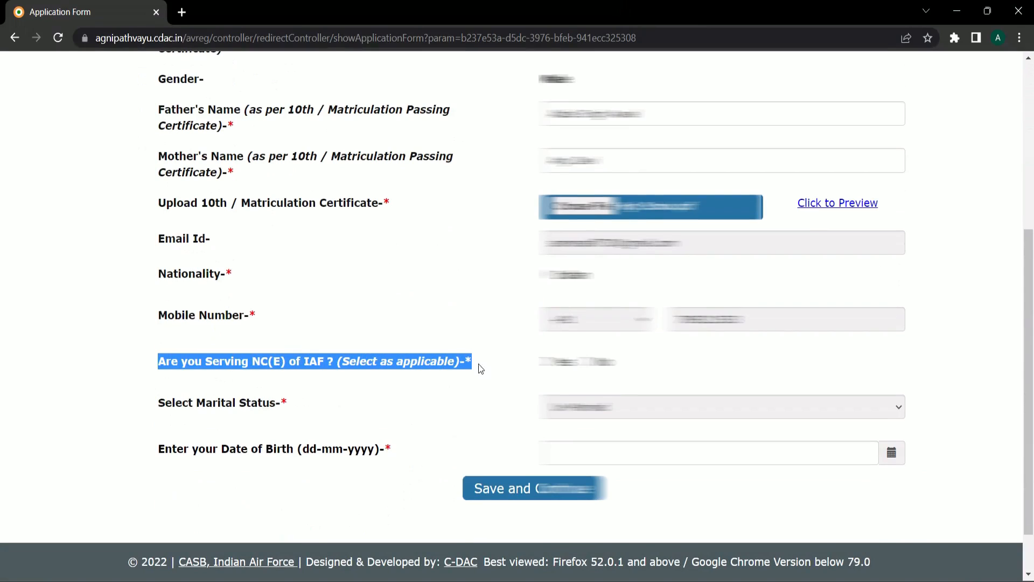
pyautogui.click(367, 355)
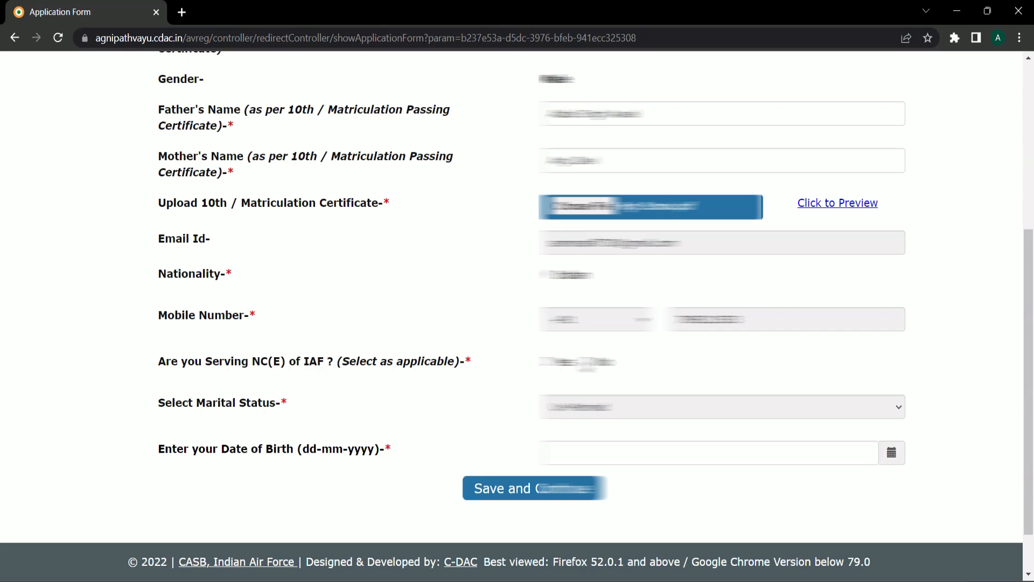
pyautogui.doubleClick(584, 364)
pyautogui.scroll(-2, 488, 381)
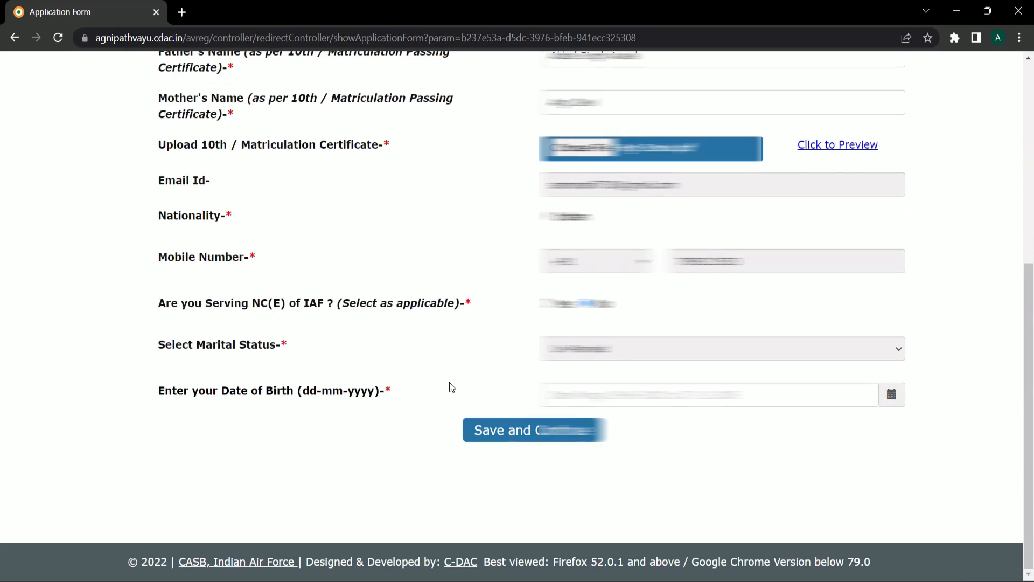
pyautogui.click(891, 395)
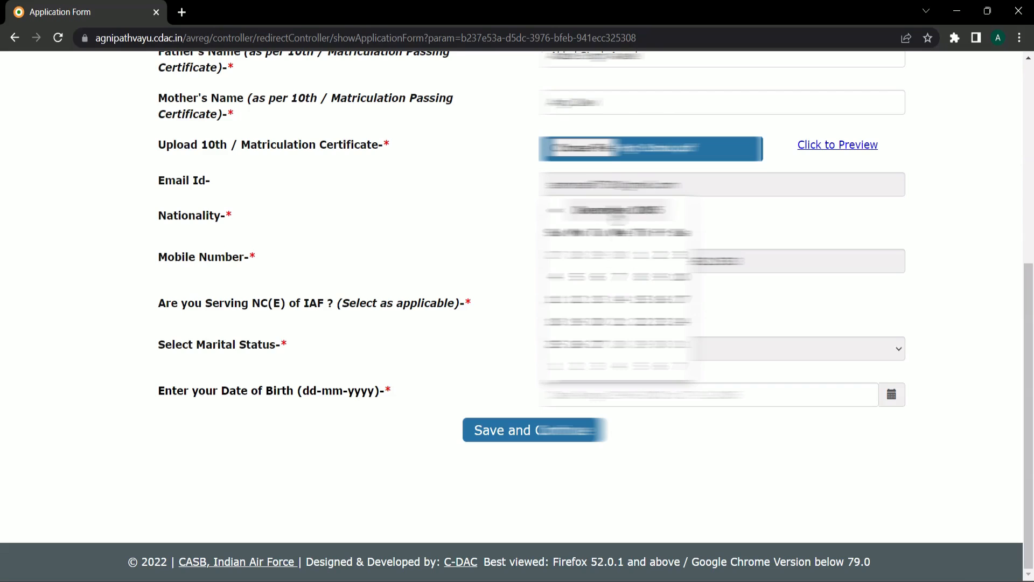
pyautogui.click(624, 214)
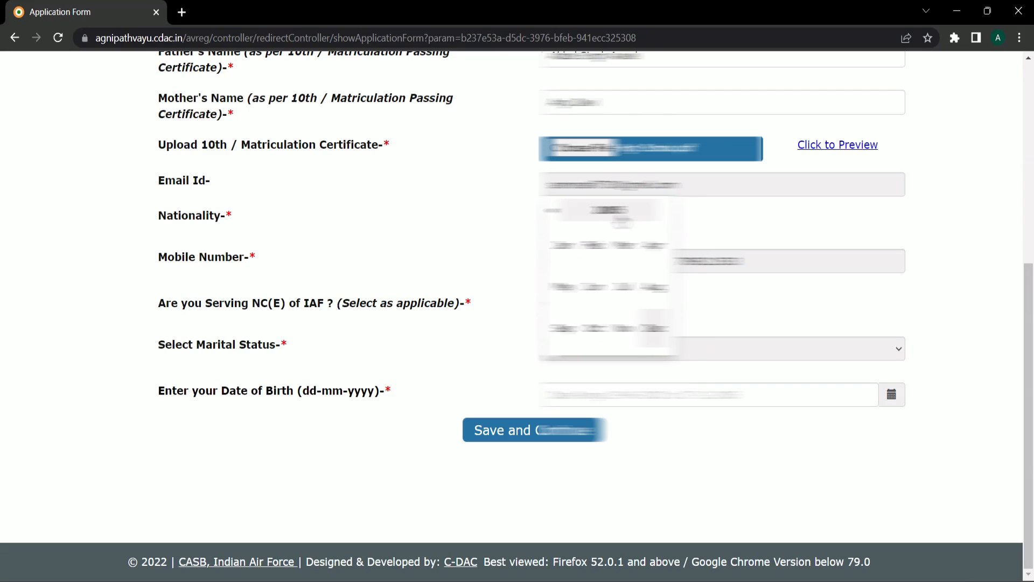
pyautogui.click(627, 332)
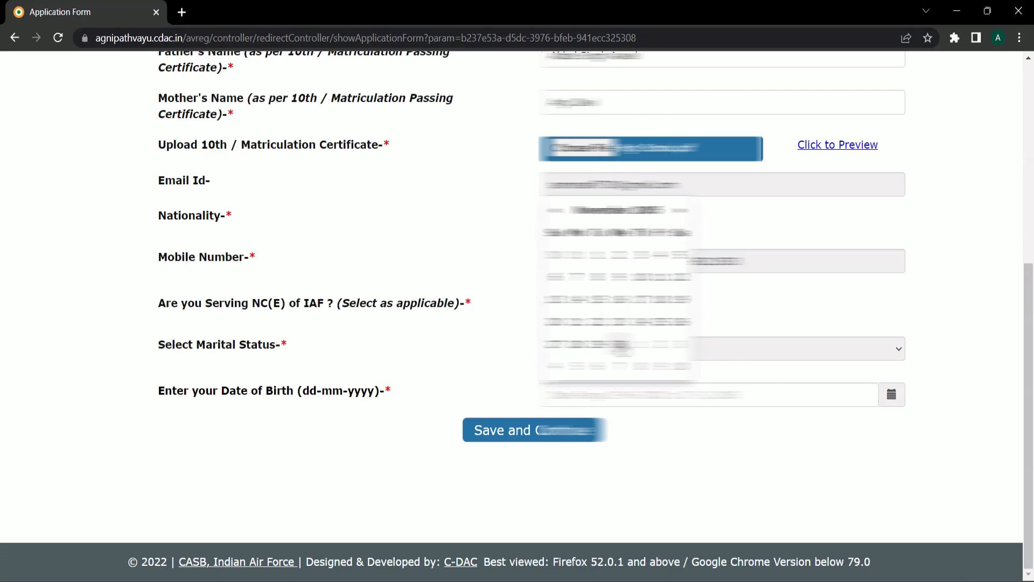
pyautogui.click(620, 344)
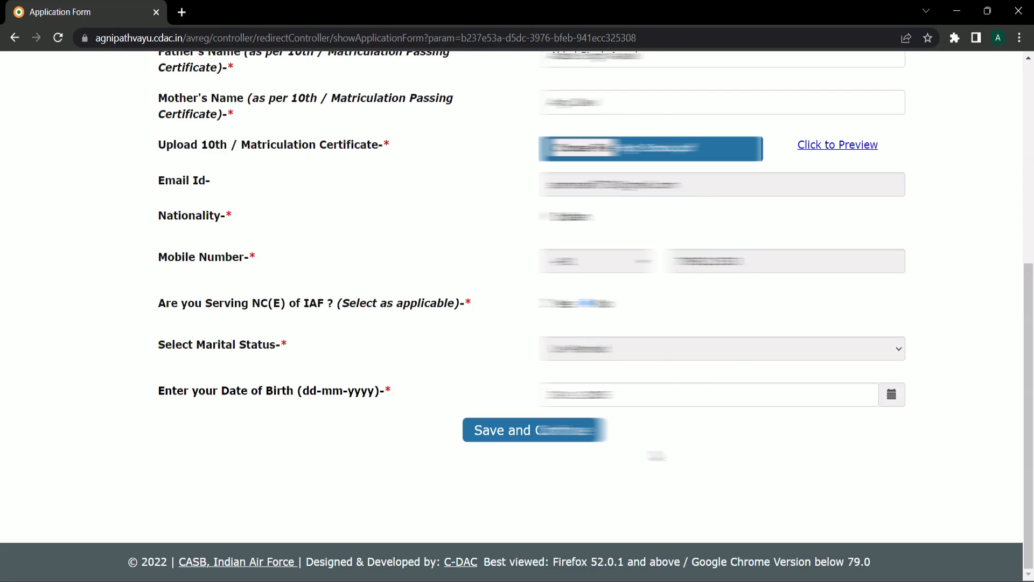
pyautogui.scroll(4, 527, 513)
pyautogui.scroll(-3, 526, 513)
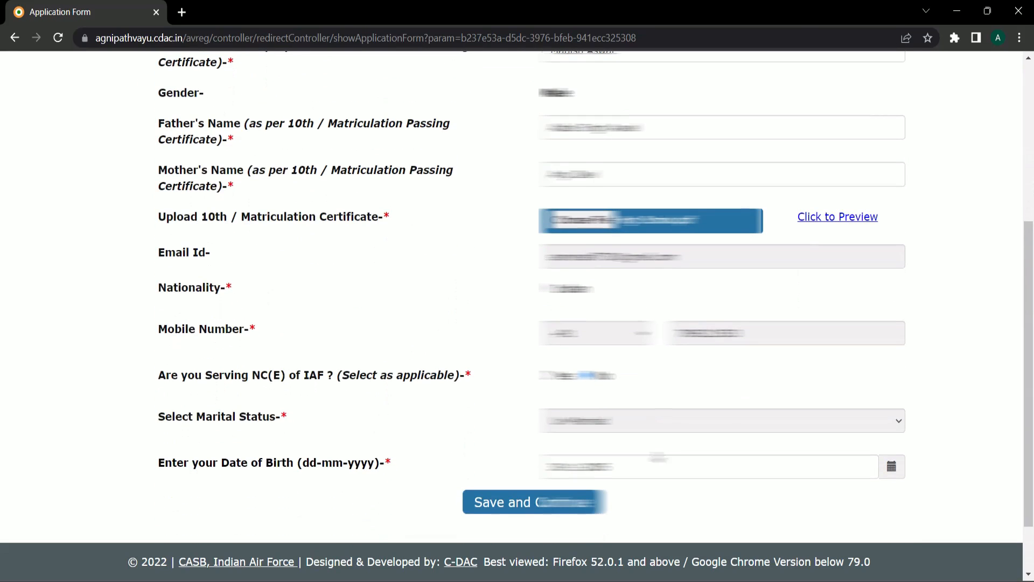
pyautogui.click(526, 506)
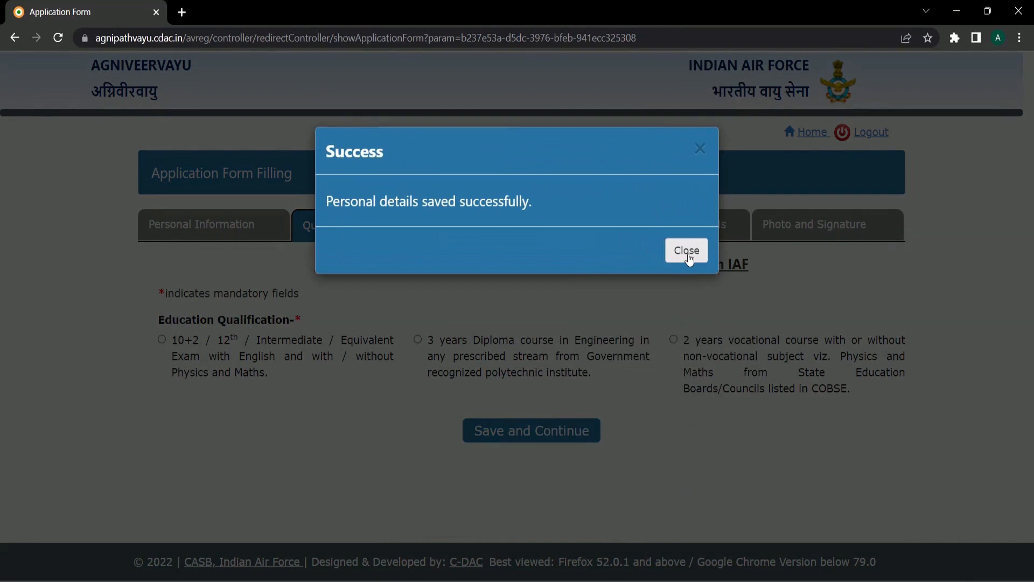
# - Choose 10+2 / 12th as qualification and answer Yes to 50% aggregate and Physics/Maths
pyautogui.moveTo(318, 215); pyautogui.dragTo(347, 199)
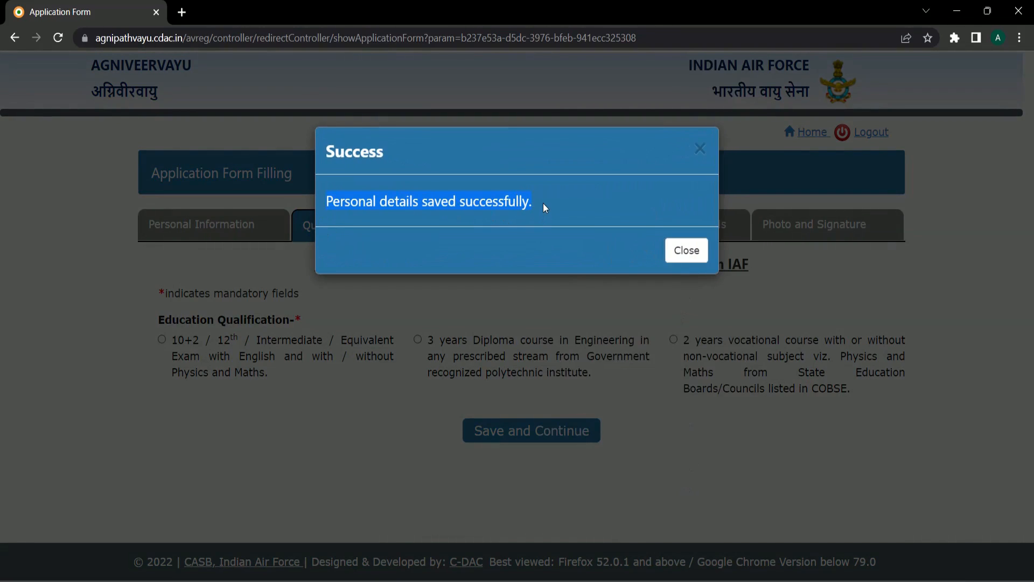
pyautogui.click(687, 250)
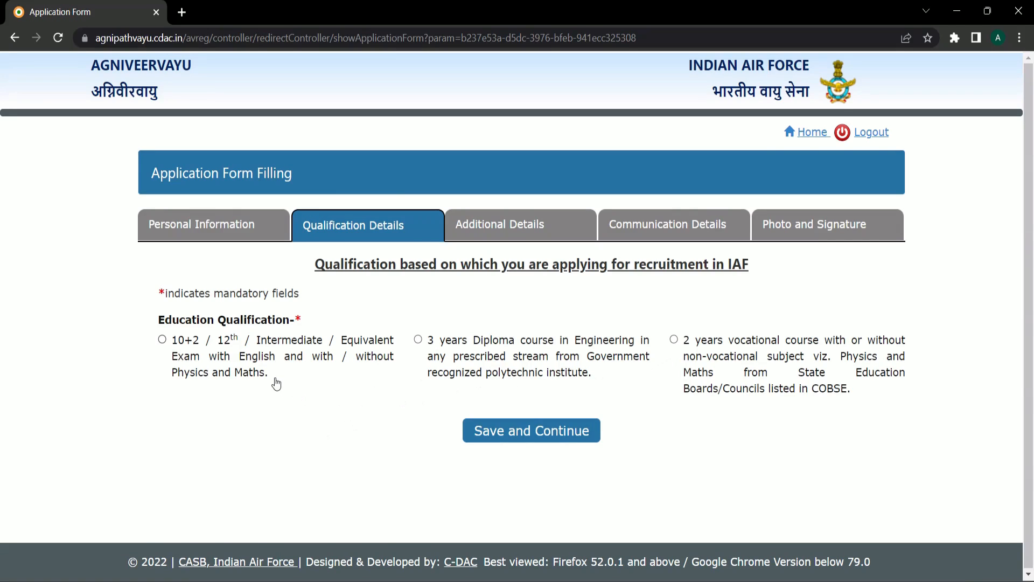
pyautogui.click(162, 340)
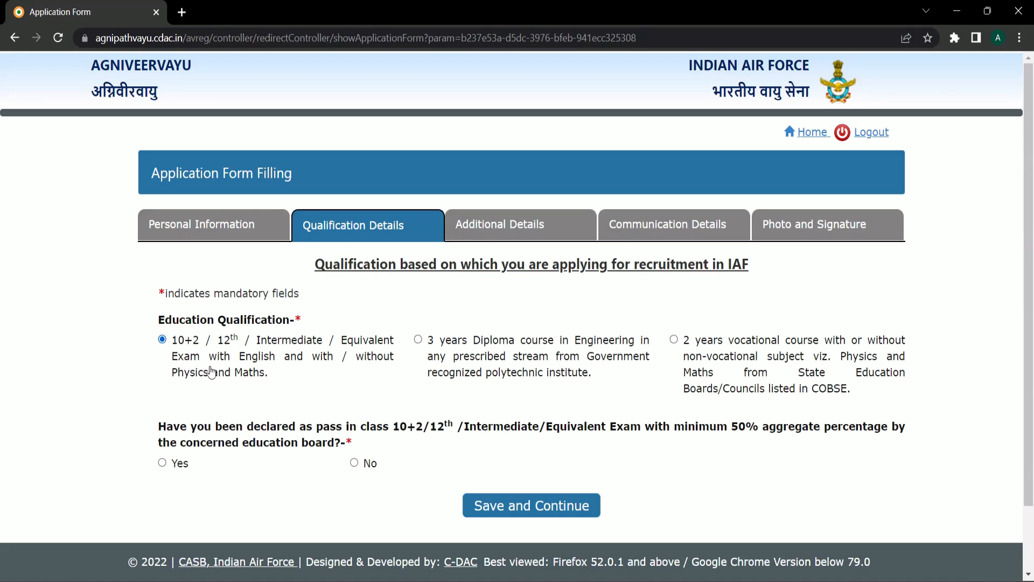
pyautogui.scroll(-2, 226, 383)
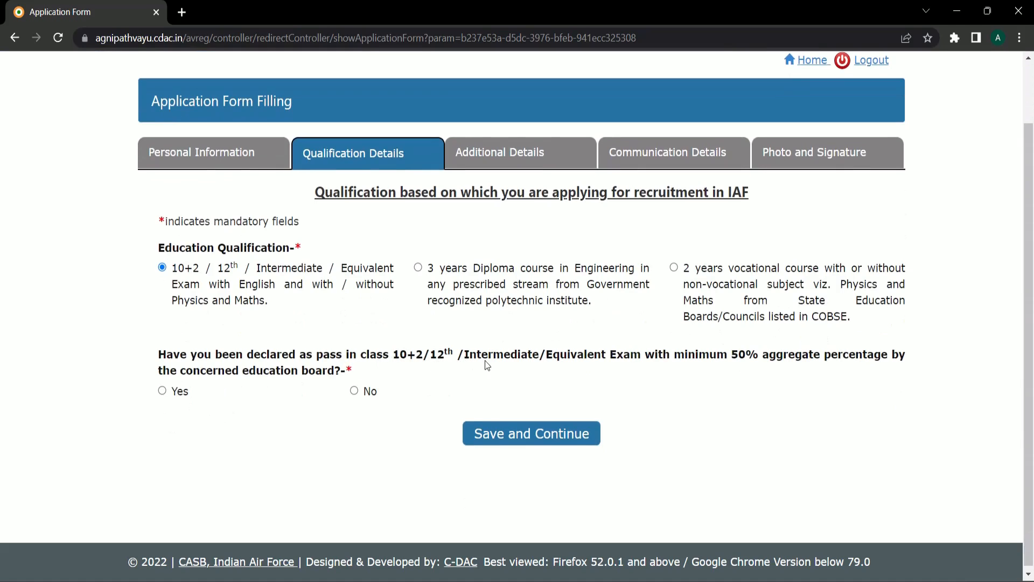
pyautogui.moveTo(728, 356); pyautogui.dragTo(751, 358)
pyautogui.click(163, 390)
pyautogui.scroll(-1, 385, 389)
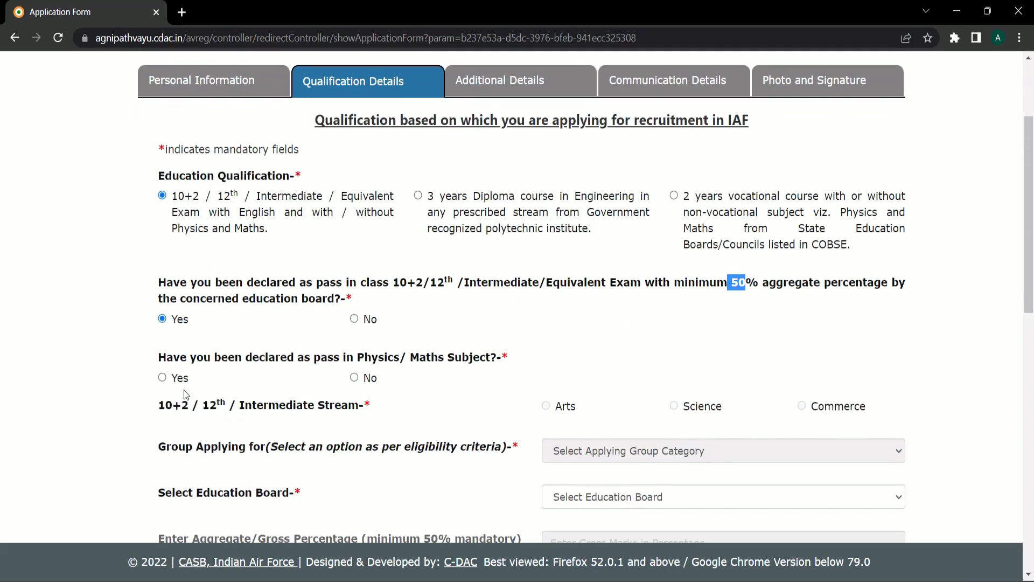
pyautogui.click(162, 379)
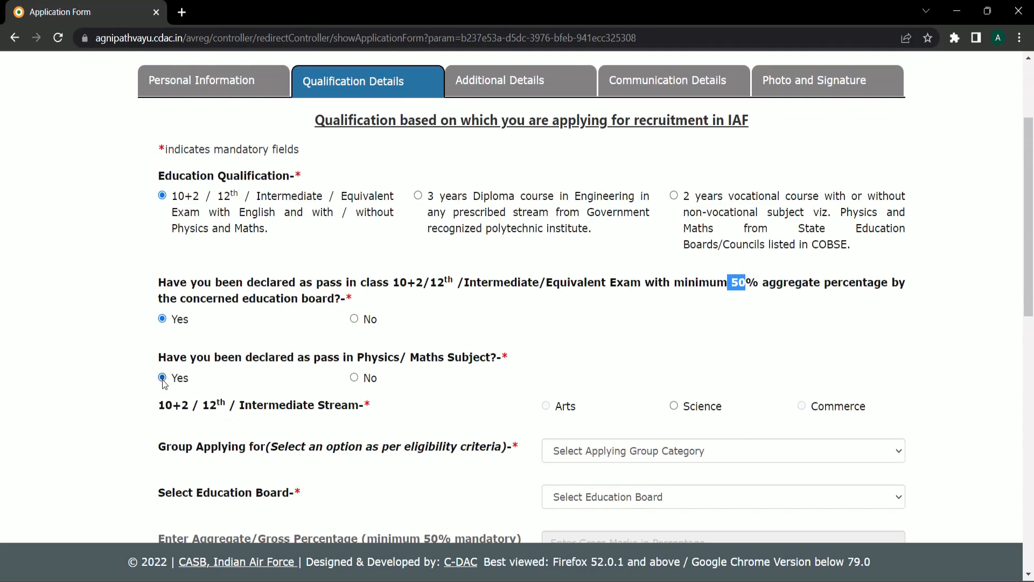
# - Set Science stream, Science Subjects group and Board of School Education Uttarakhand
pyautogui.scroll(-1, 389, 379)
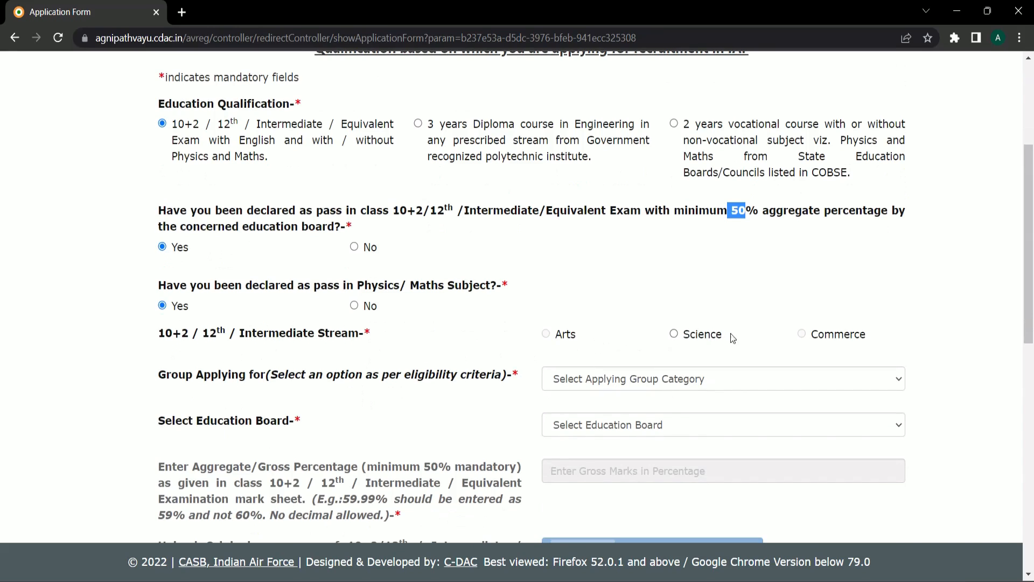
pyautogui.click(674, 335)
pyautogui.scroll(-1, 423, 368)
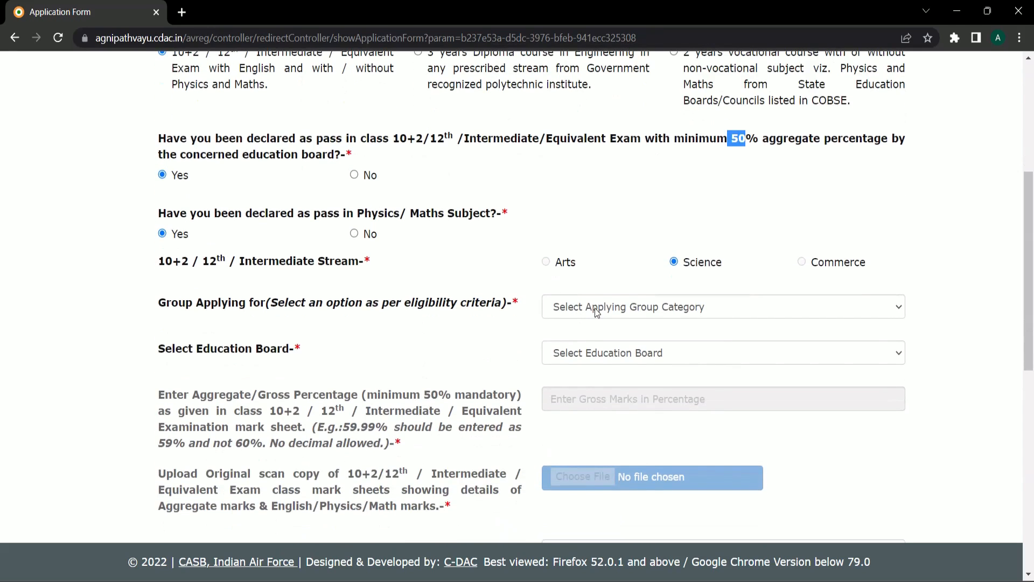
pyautogui.click(597, 311)
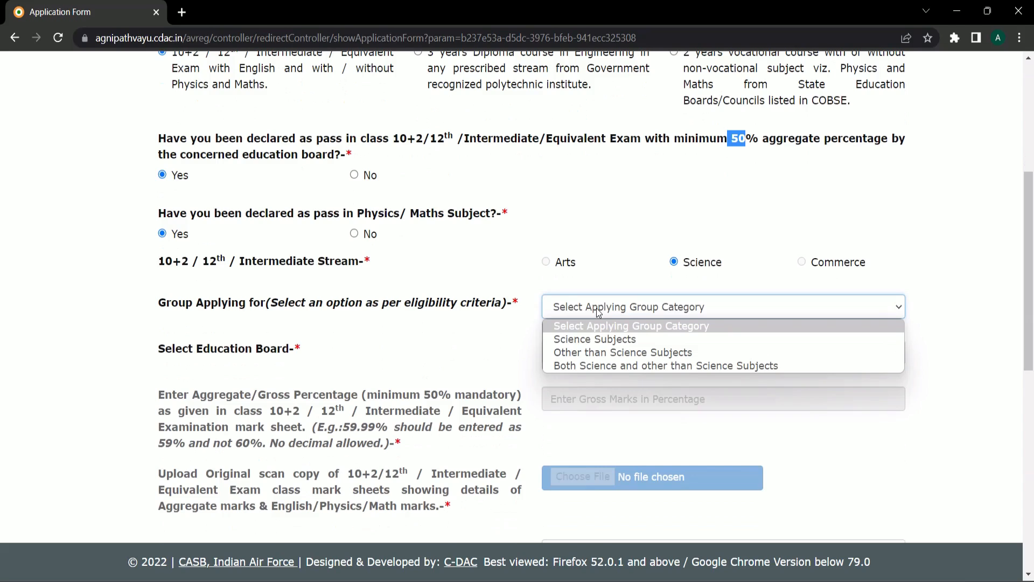
pyautogui.click(587, 338)
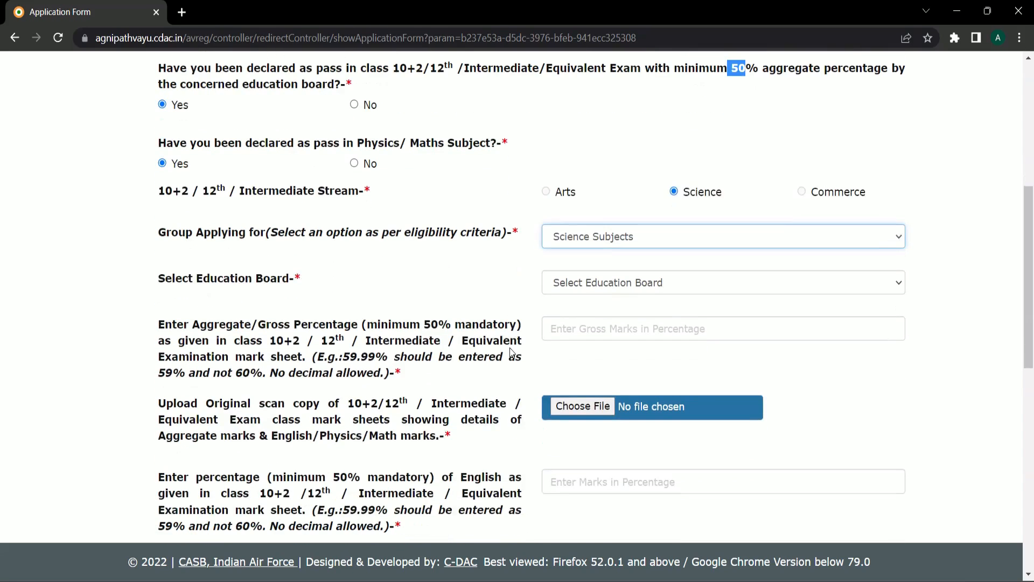
pyautogui.scroll(-1, 276, 310)
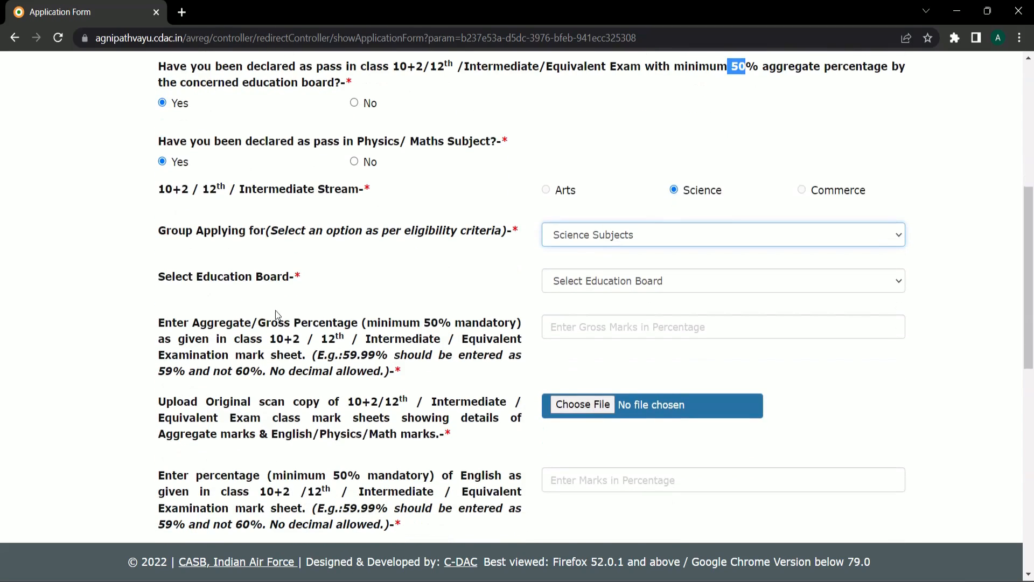
pyautogui.click(609, 281)
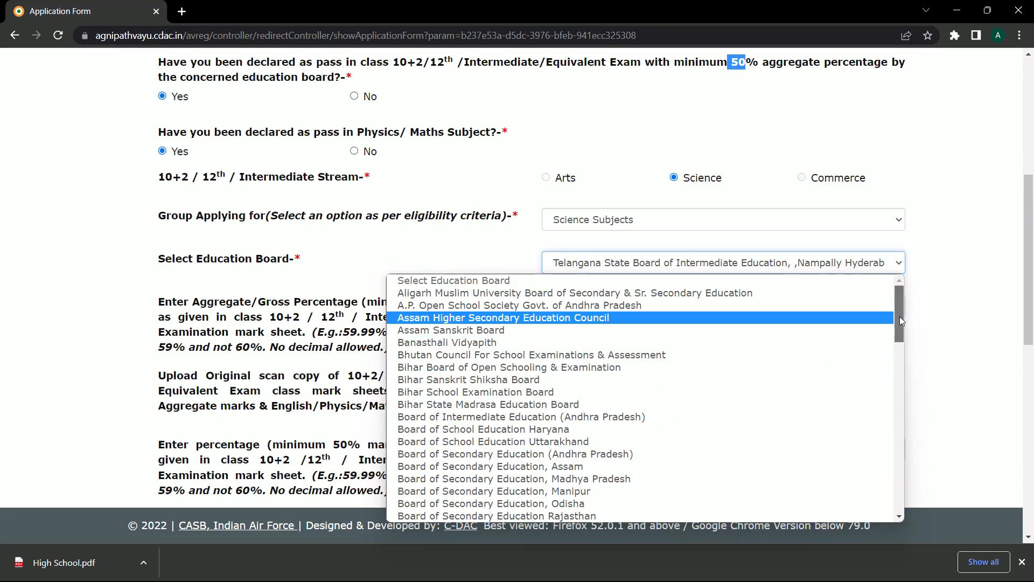
pyautogui.moveTo(900, 316); pyautogui.dragTo(897, 327)
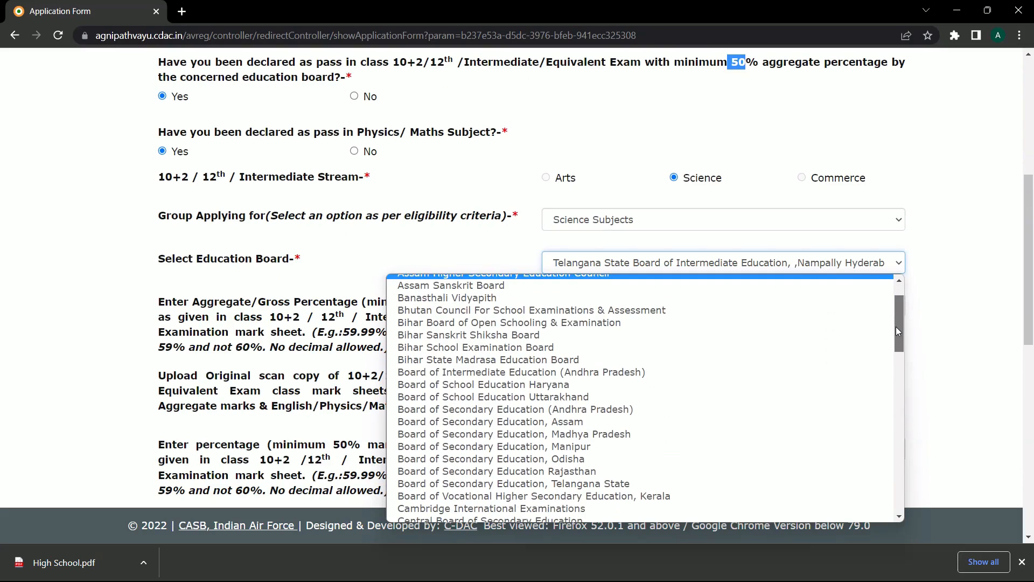
pyautogui.click(537, 397)
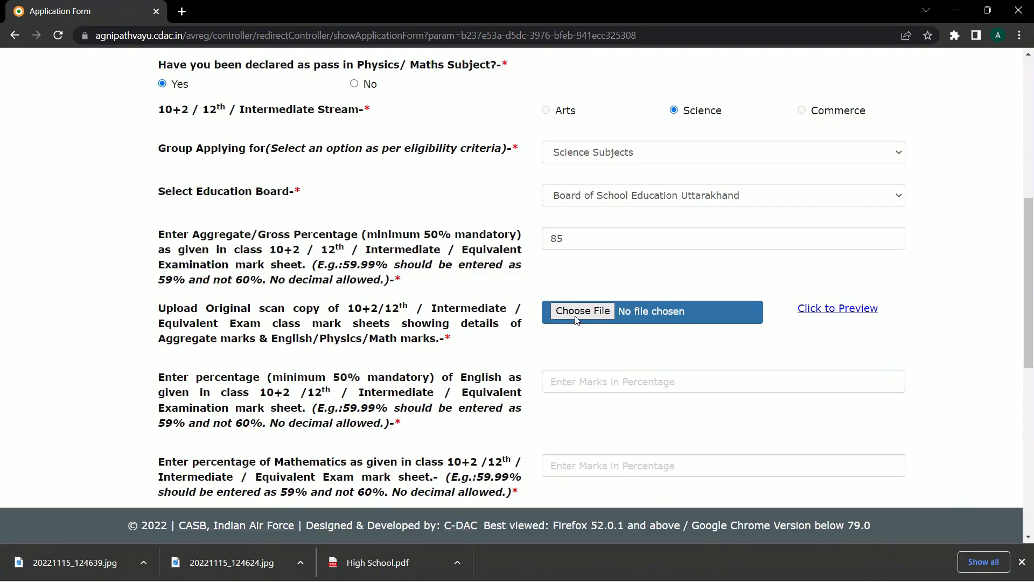
# - Attach the Inter mark sheet image as the class 12 mark sheet
pyautogui.click(574, 313)
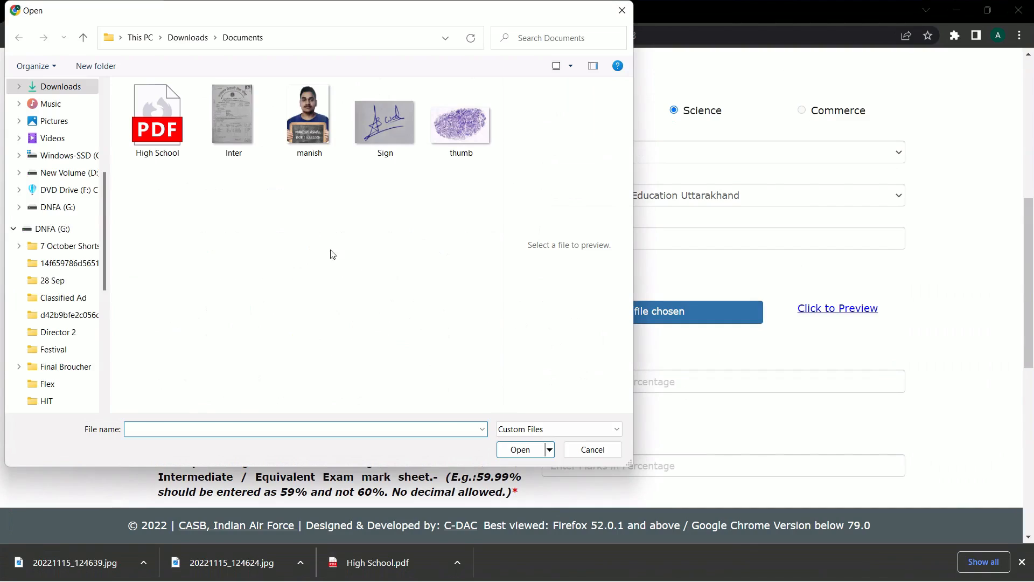
pyautogui.click(224, 120)
pyautogui.click(520, 449)
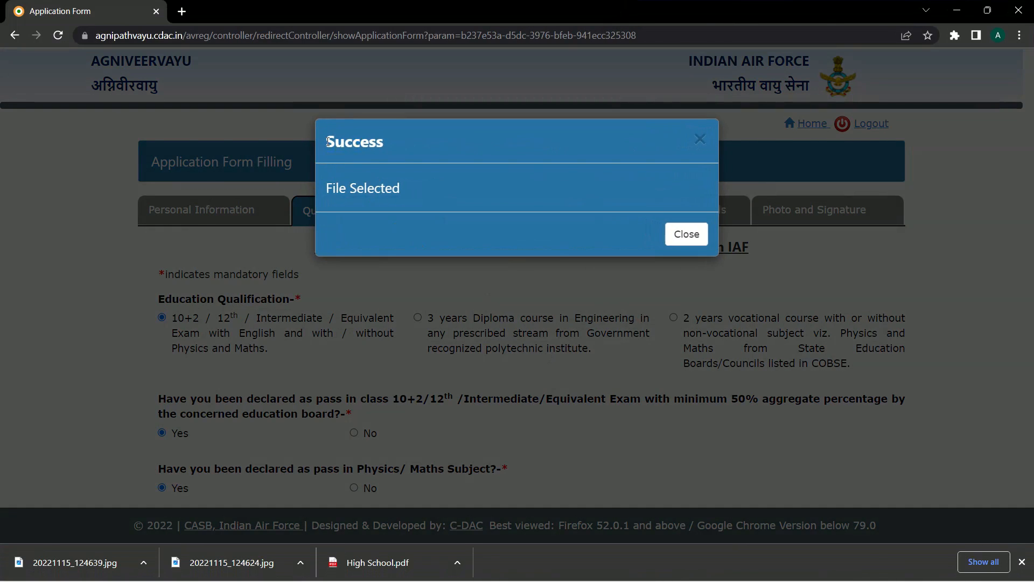
pyautogui.click(686, 233)
pyautogui.scroll(-4, 543, 331)
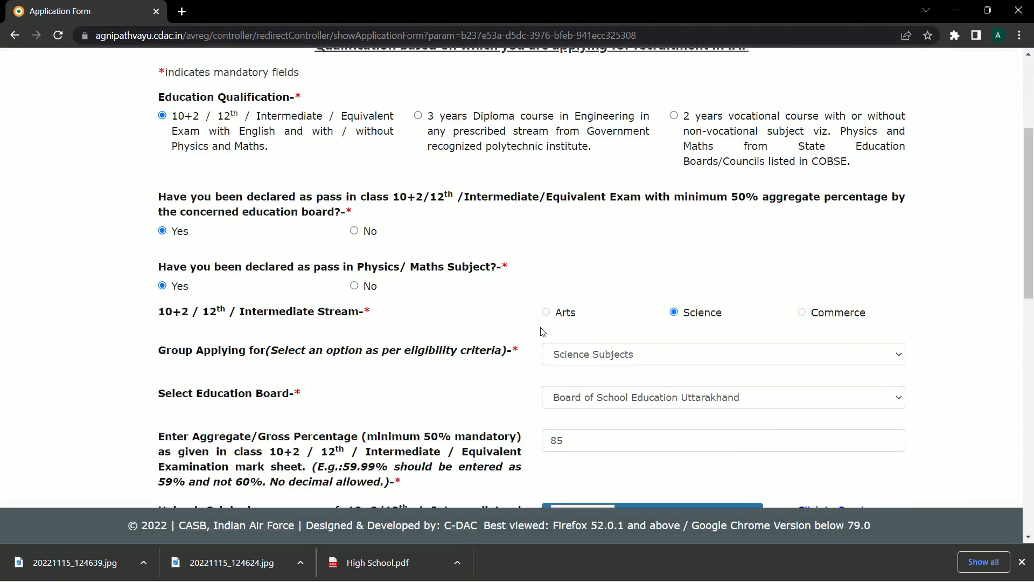
pyautogui.scroll(-6, 542, 332)
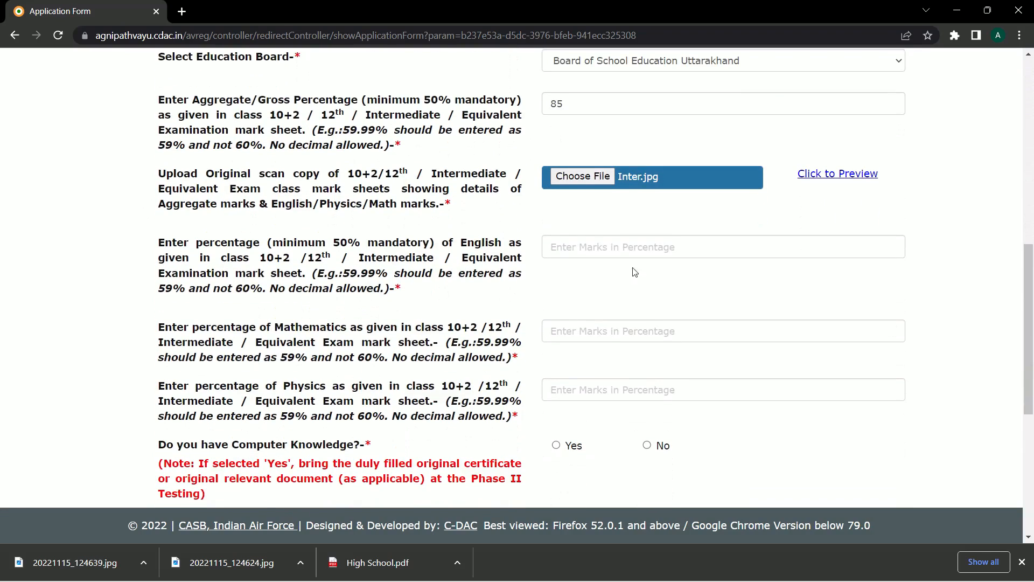
# - Enter English 76, Mathematics 88 and Physics 87 percentages
pyautogui.click(601, 241)
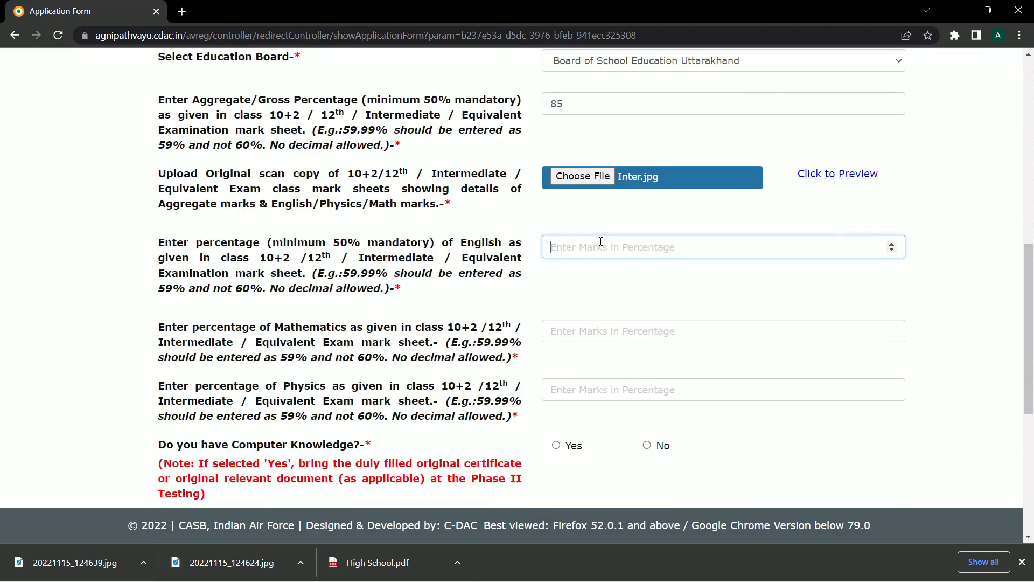
pyautogui.write('76')
pyautogui.click(565, 330)
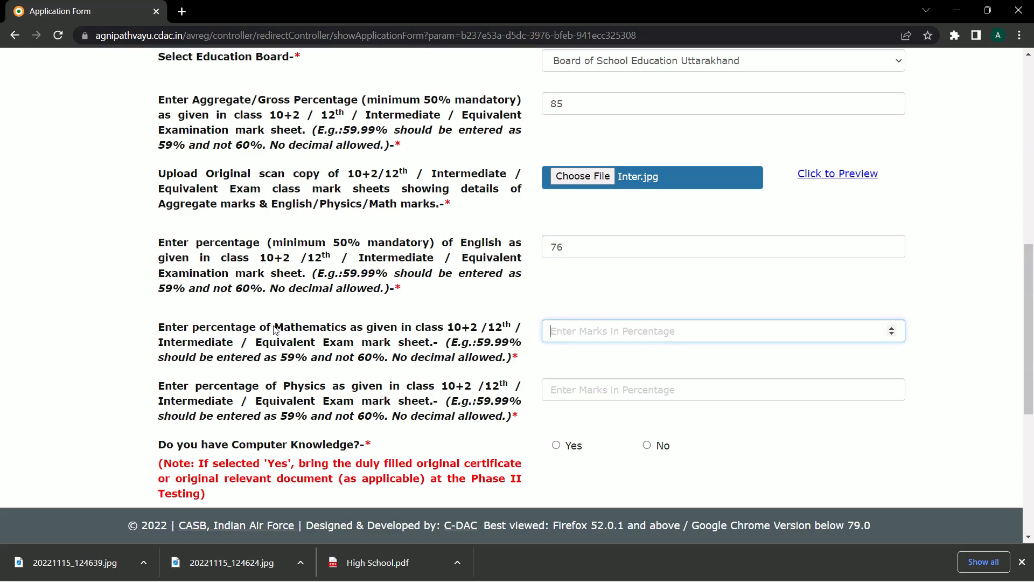
pyautogui.moveTo(276, 329); pyautogui.dragTo(348, 329)
pyautogui.click(588, 330)
pyautogui.write('88')
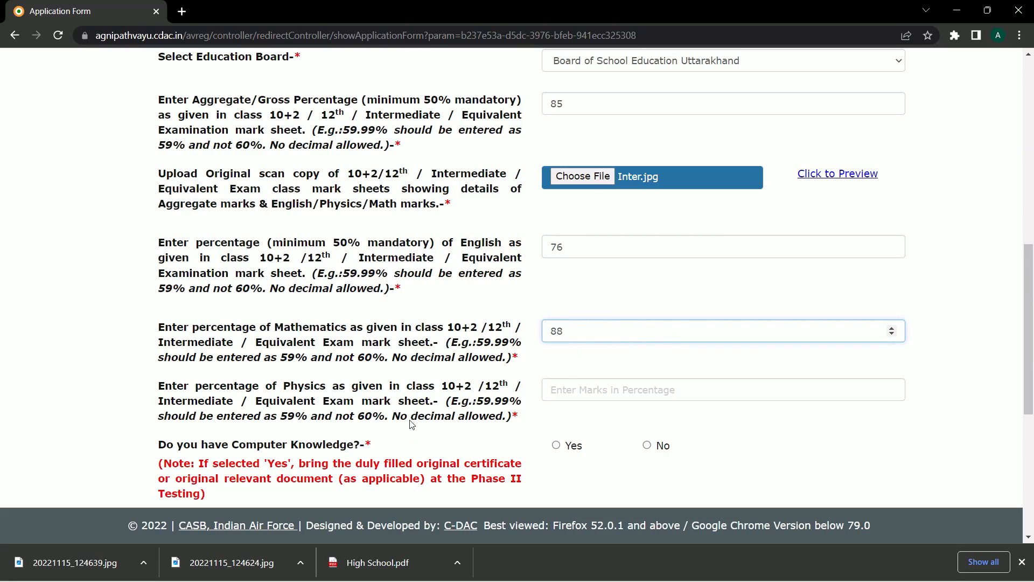
pyautogui.doubleClick(287, 390)
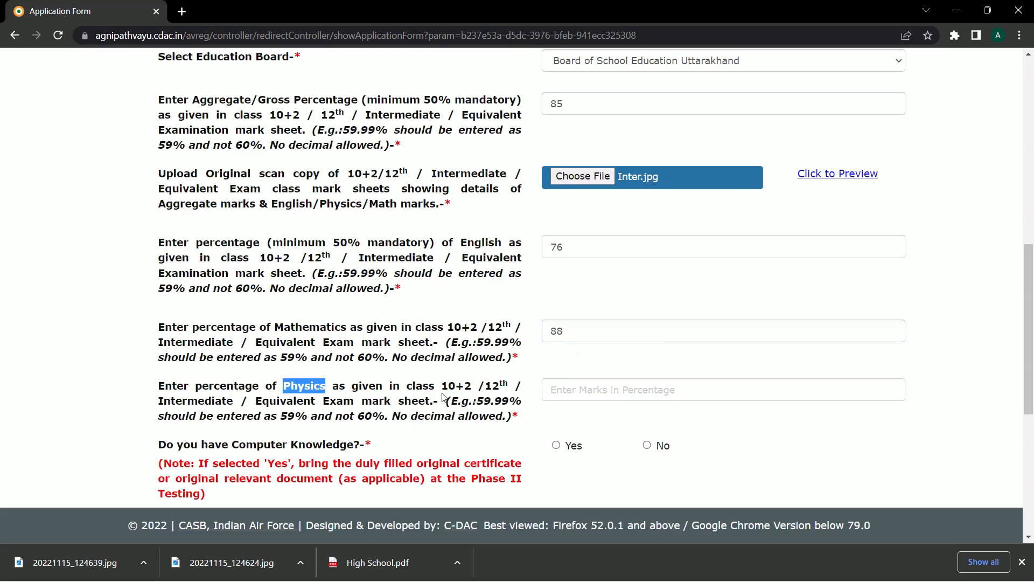
pyautogui.click(565, 388)
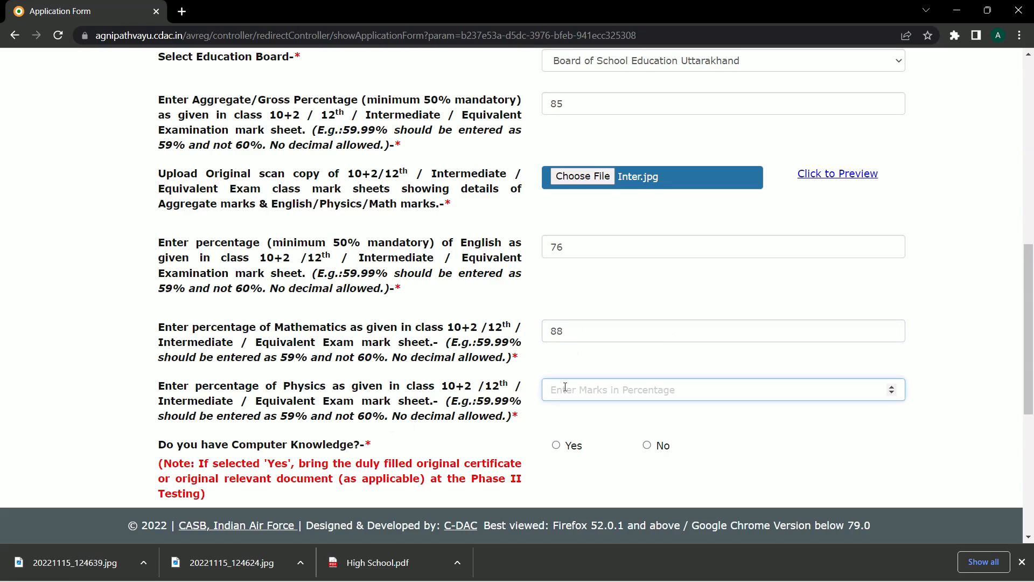
pyautogui.write('87')
pyautogui.scroll(-1, 605, 356)
pyautogui.moveTo(158, 377); pyautogui.dragTo(370, 378)
pyautogui.click(384, 379)
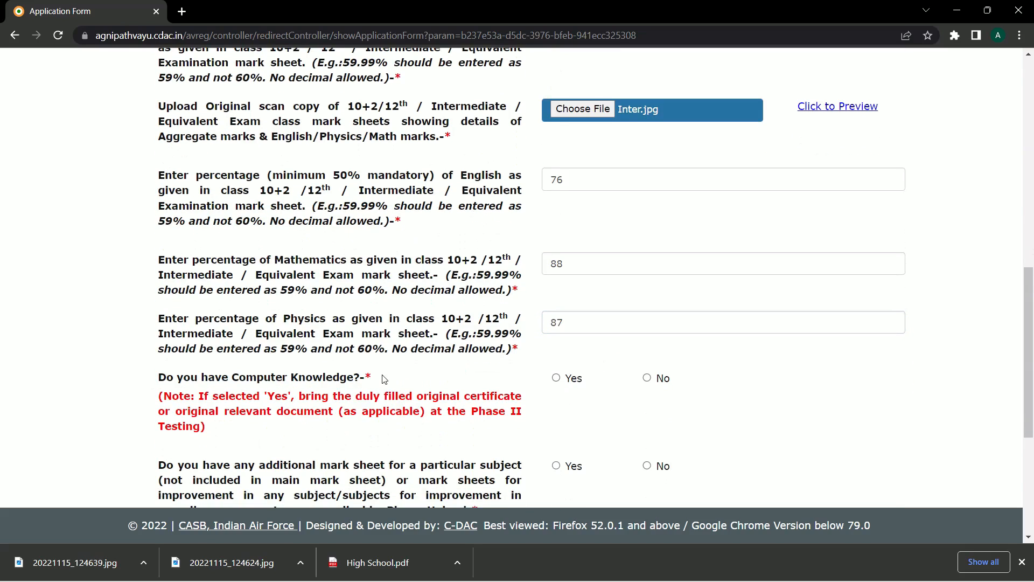
# - Answer Yes to computer knowledge with Basic as the level
pyautogui.click(557, 378)
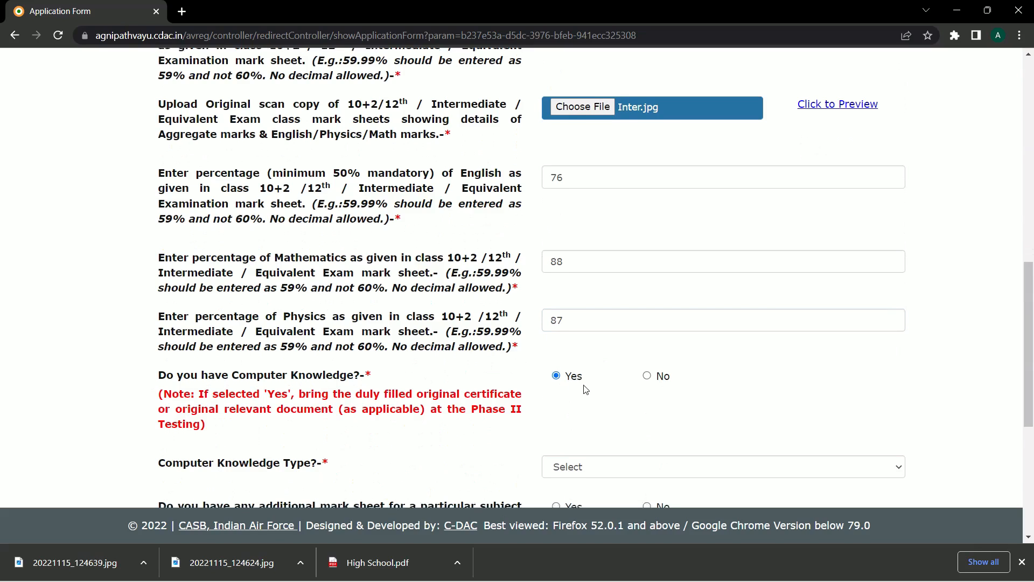
pyautogui.scroll(-2, 583, 387)
pyautogui.click(583, 336)
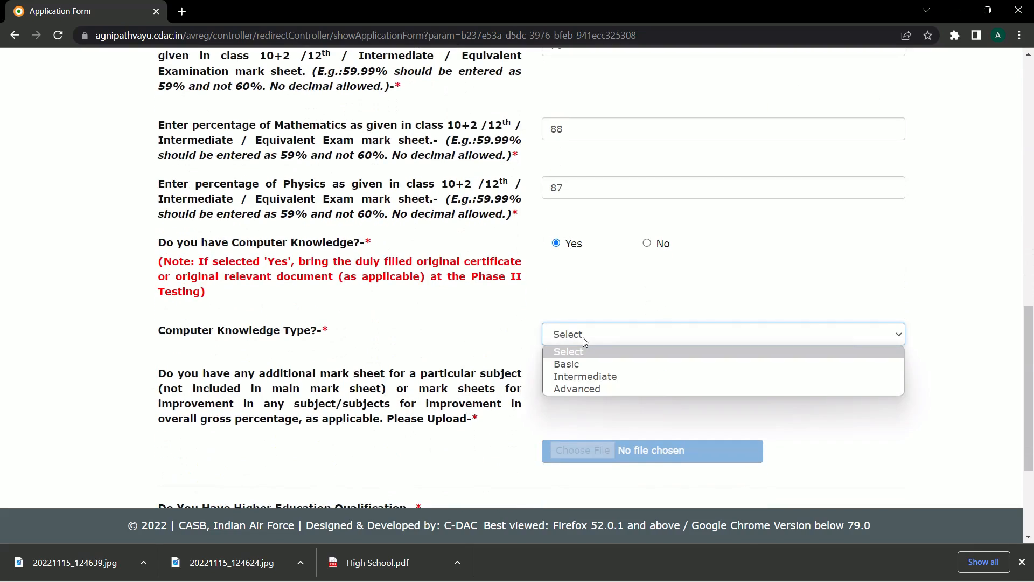
pyautogui.click(578, 364)
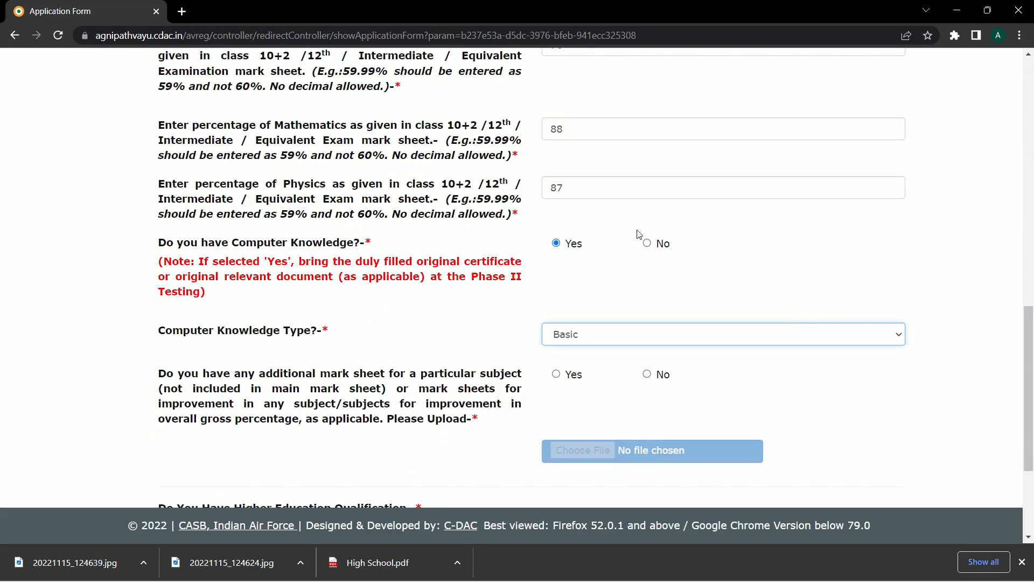
pyautogui.click(646, 243)
pyautogui.click(557, 244)
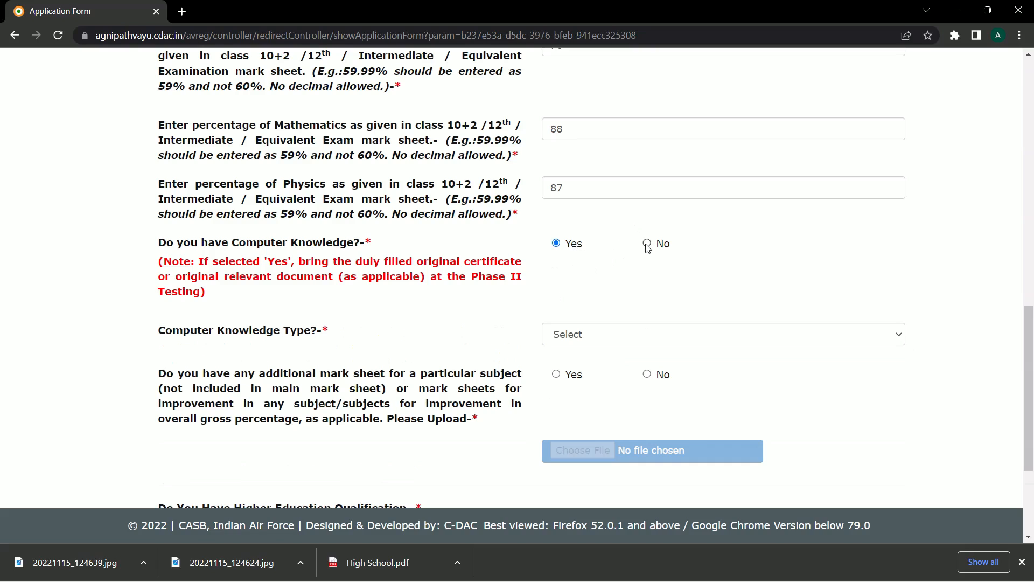
pyautogui.click(618, 333)
pyautogui.click(588, 364)
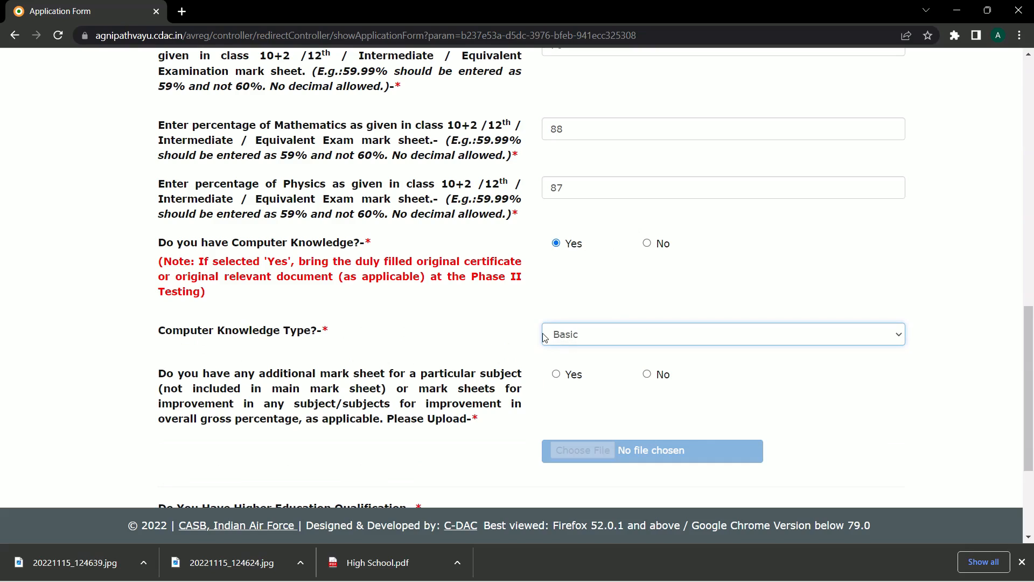
# - Answer No to additional mark sheets and to higher education qualification
pyautogui.scroll(-1, 516, 343)
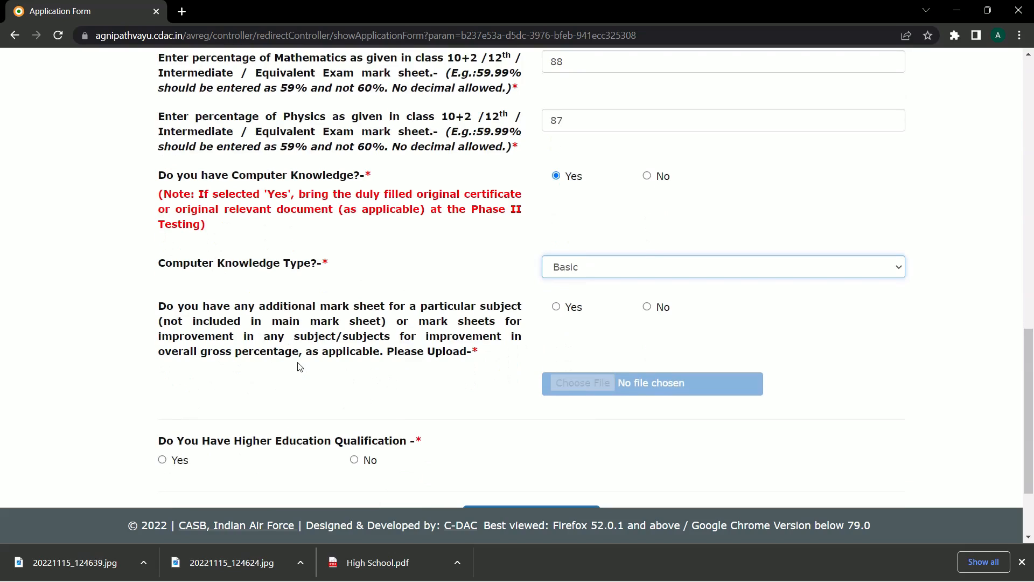
pyautogui.click(647, 307)
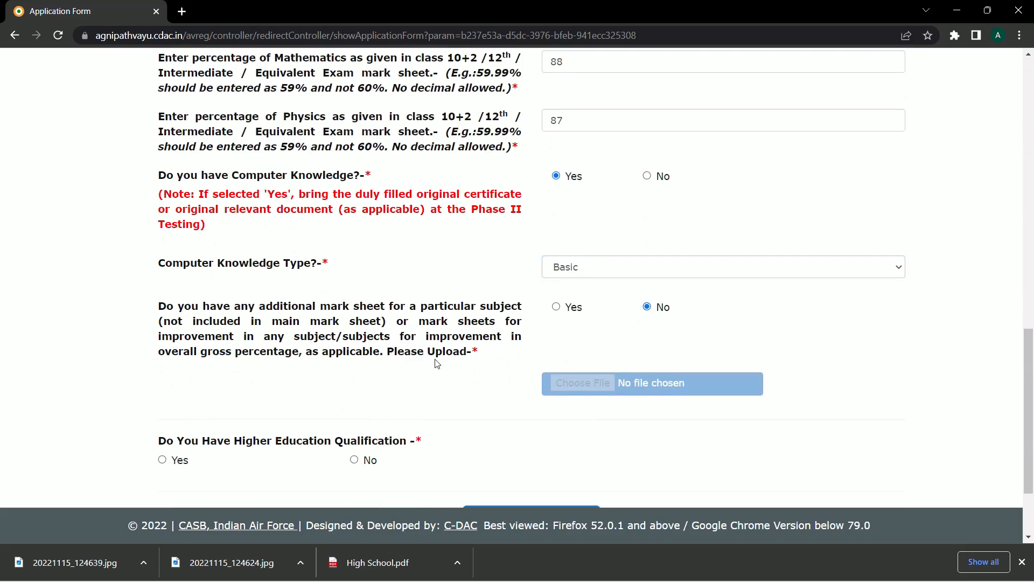
pyautogui.scroll(-1, 395, 355)
pyautogui.scroll(-1, 395, 355)
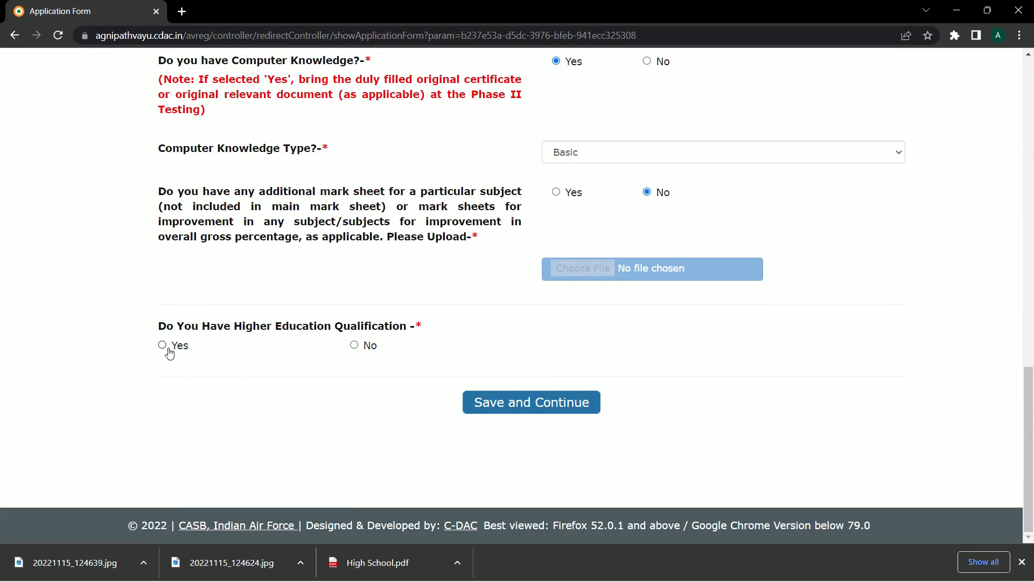
pyautogui.click(354, 346)
pyautogui.scroll(15, 602, 372)
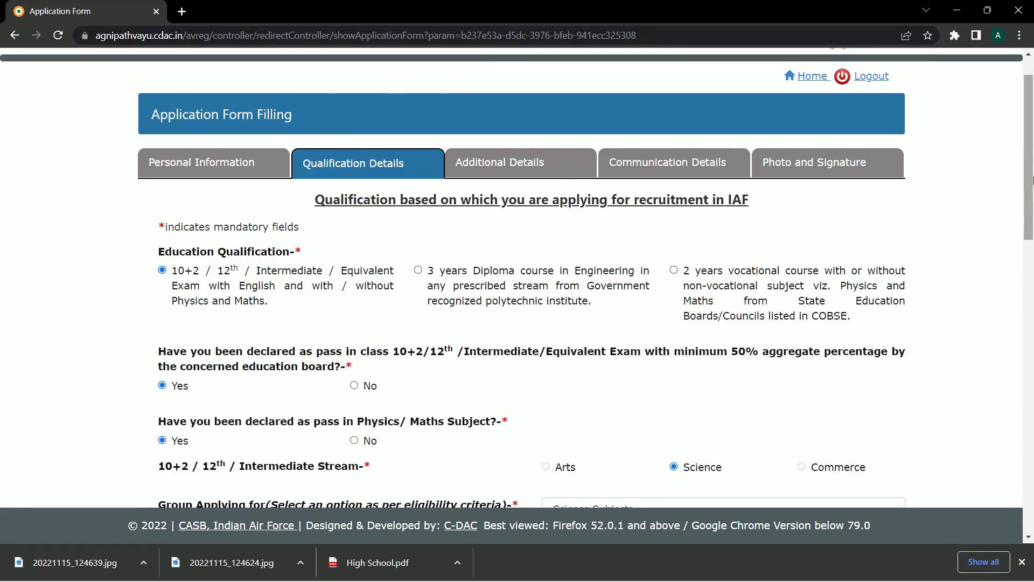
pyautogui.moveTo(1031, 181); pyautogui.dragTo(884, 464)
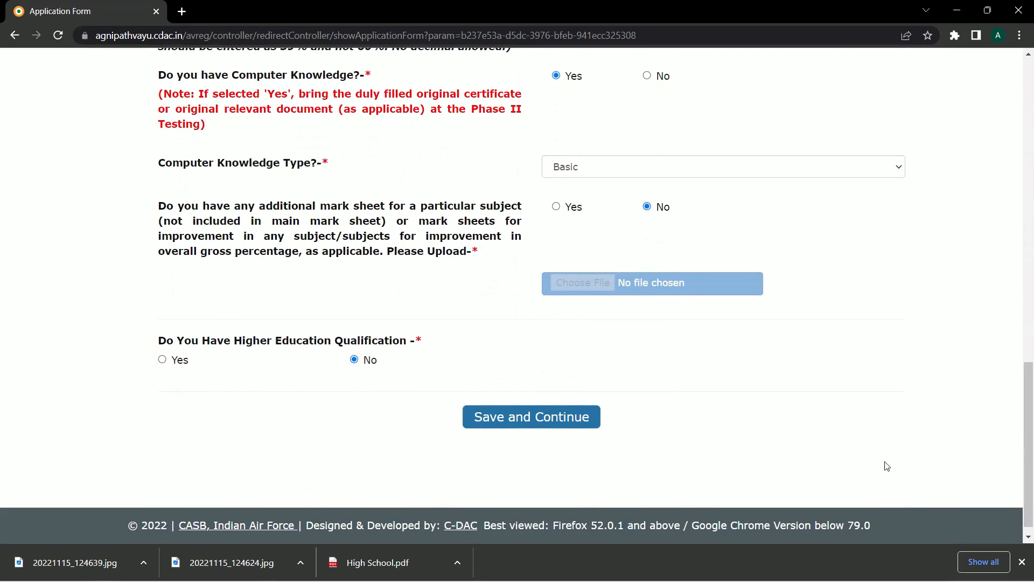
# - Save the qualification details, then answer No to the NCC and Air Force parent questions
pyautogui.click(513, 420)
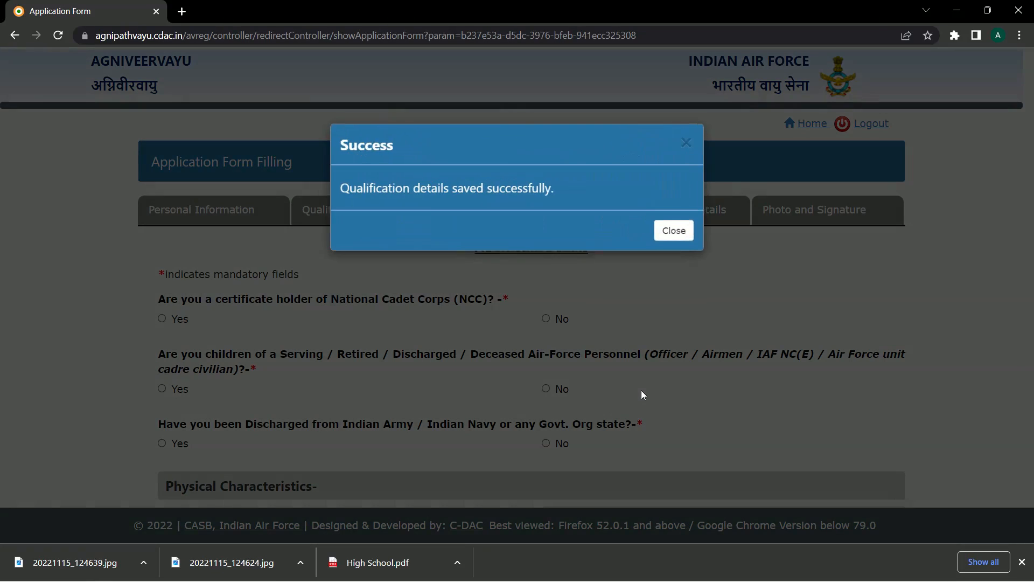
pyautogui.moveTo(332, 196); pyautogui.dragTo(404, 206)
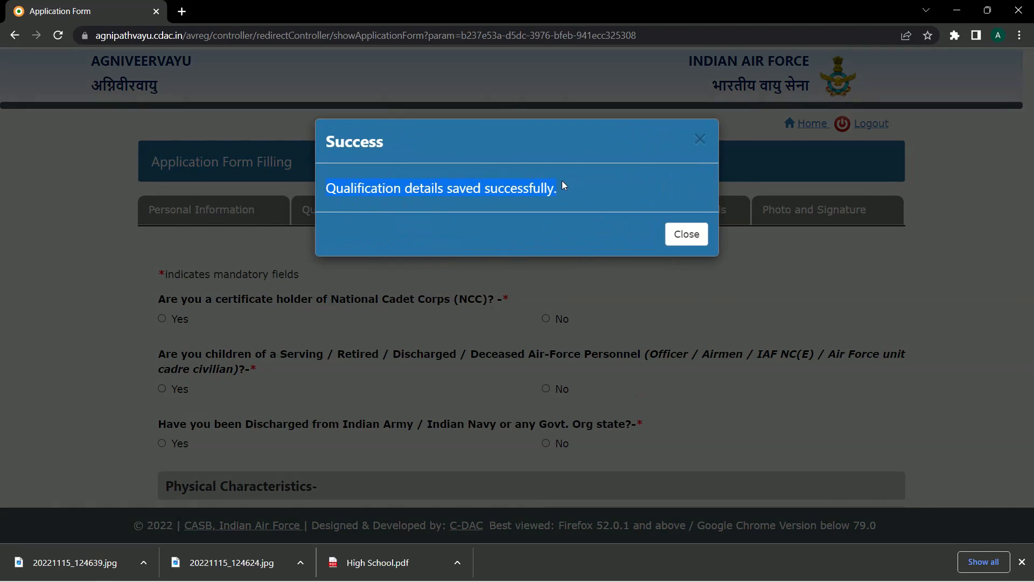
pyautogui.click(682, 234)
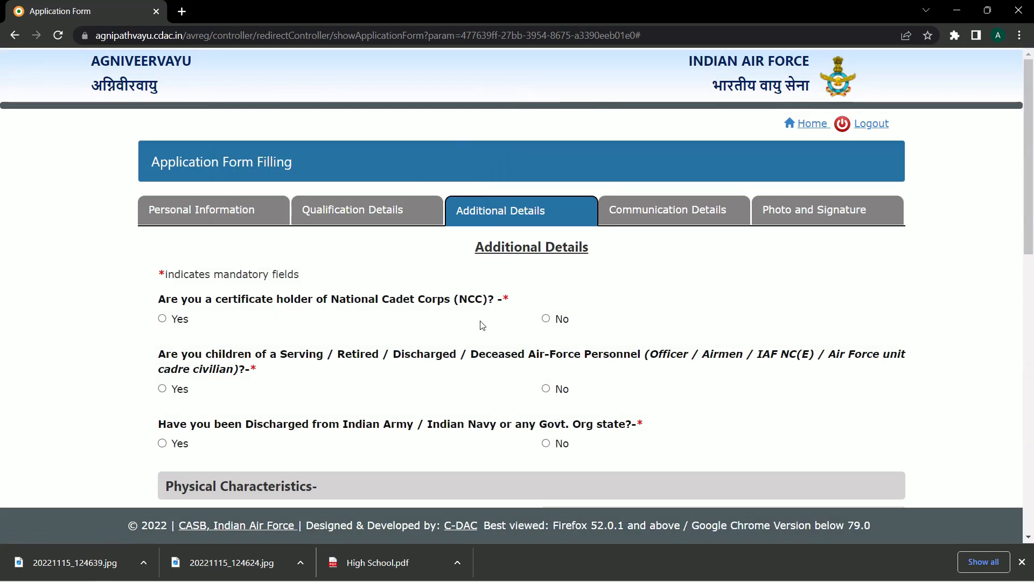
pyautogui.click(546, 319)
pyautogui.scroll(-3, 404, 334)
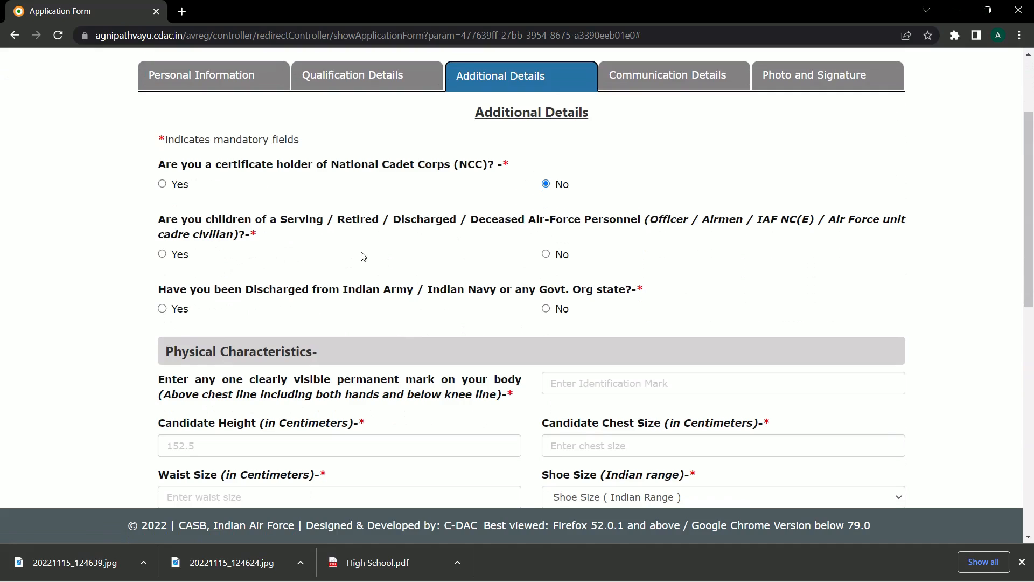
pyautogui.click(546, 254)
pyautogui.scroll(-1, 375, 271)
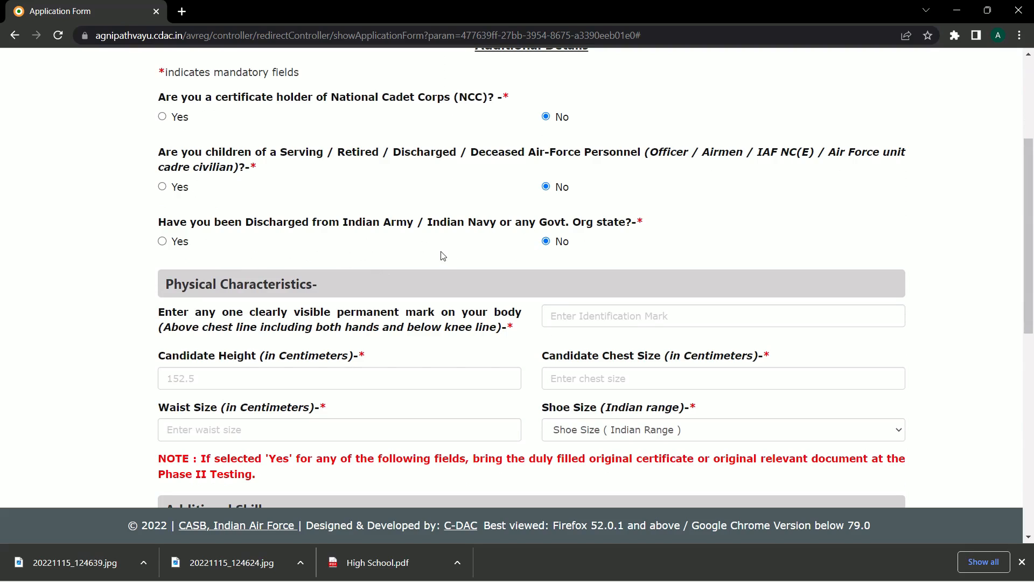
# - Enter height 180 and identification mark 'Mole on Right Hand'
pyautogui.scroll(-1, 443, 255)
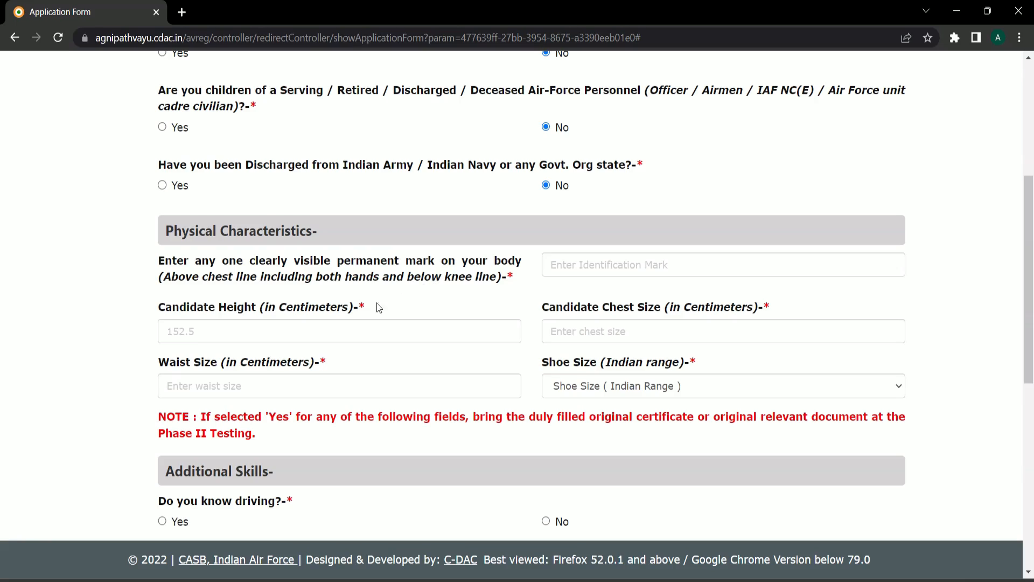
pyautogui.click(258, 333)
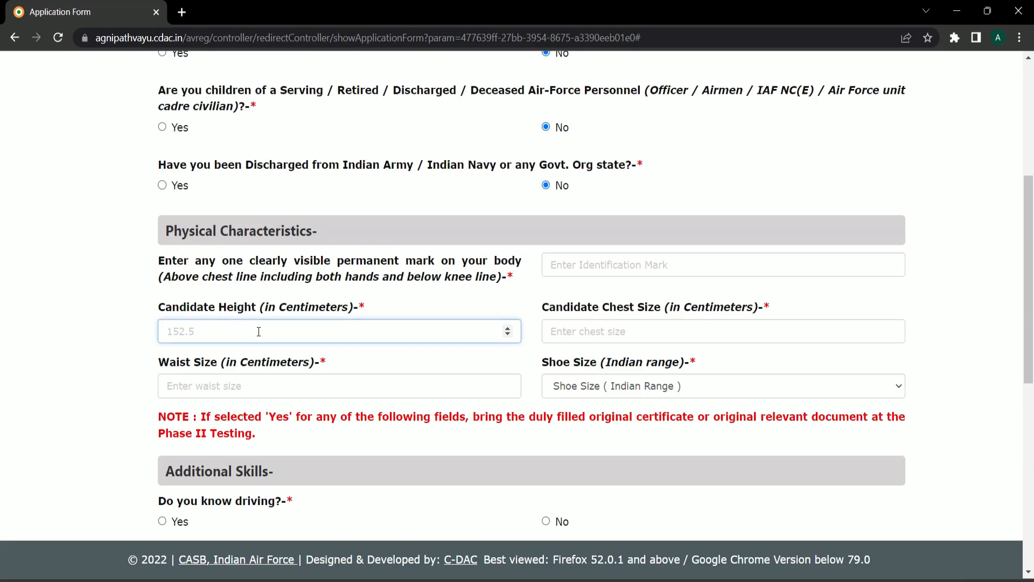
pyautogui.write('180')
pyautogui.click(569, 264)
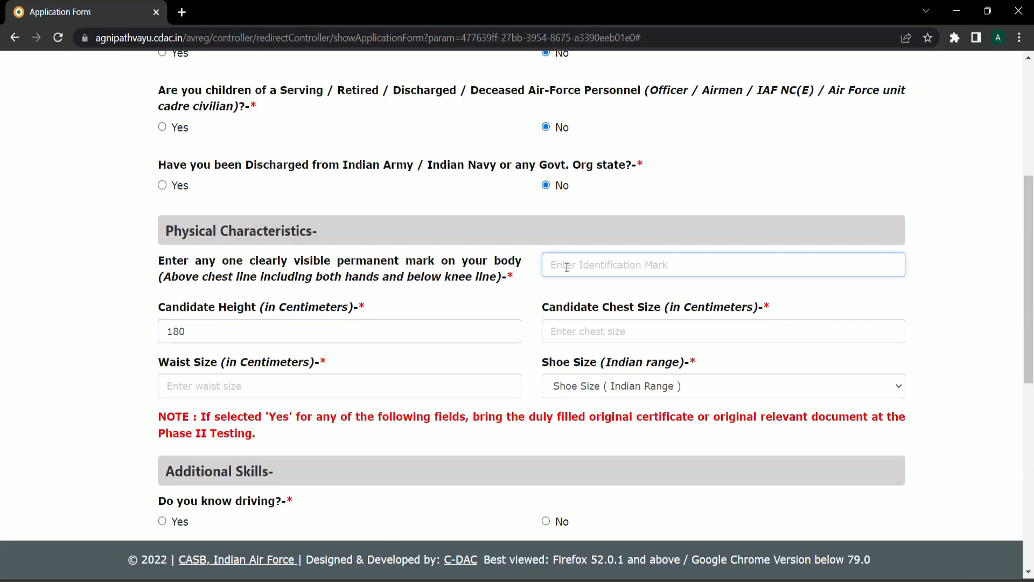
pyautogui.write('Mole o')
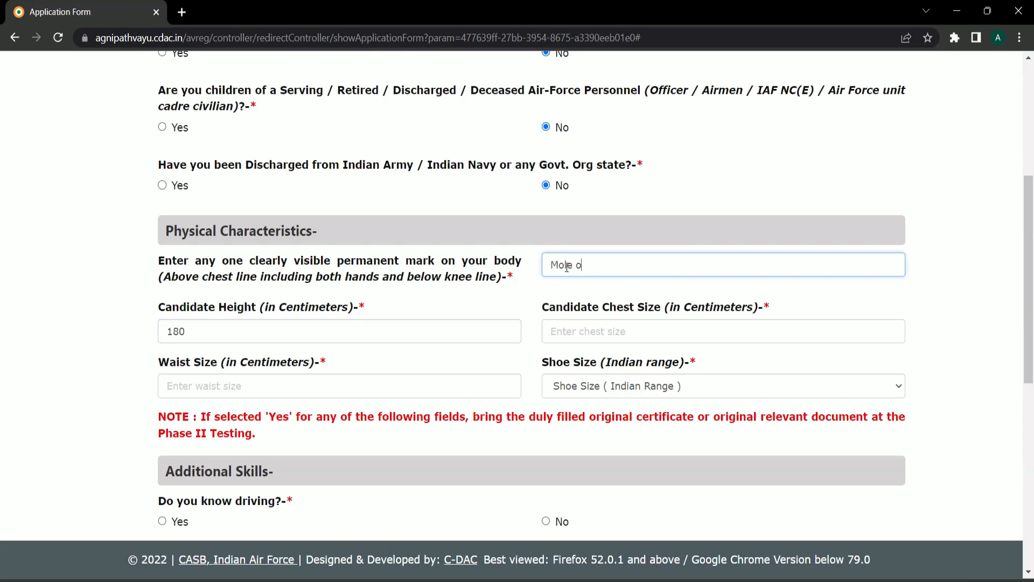
pyautogui.write('n HandRight')
pyautogui.moveTo(542, 307); pyautogui.dragTo(649, 312)
# - Enter chest 90, waist 80 and pick shoe size 7
pyautogui.click(591, 330)
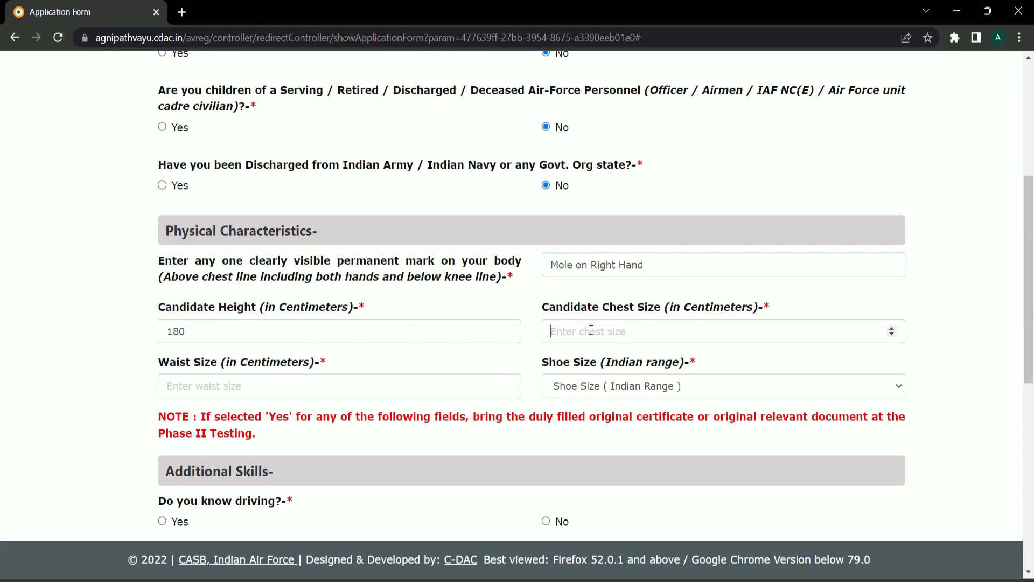
pyautogui.write('80')
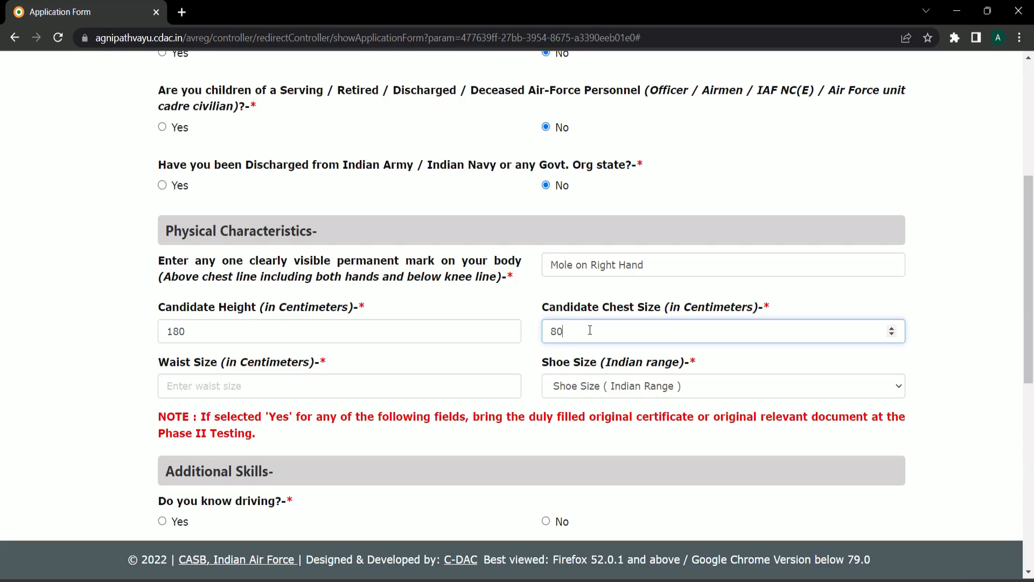
pyautogui.moveTo(587, 331); pyautogui.dragTo(525, 344)
pyautogui.write('90')
pyautogui.click(298, 387)
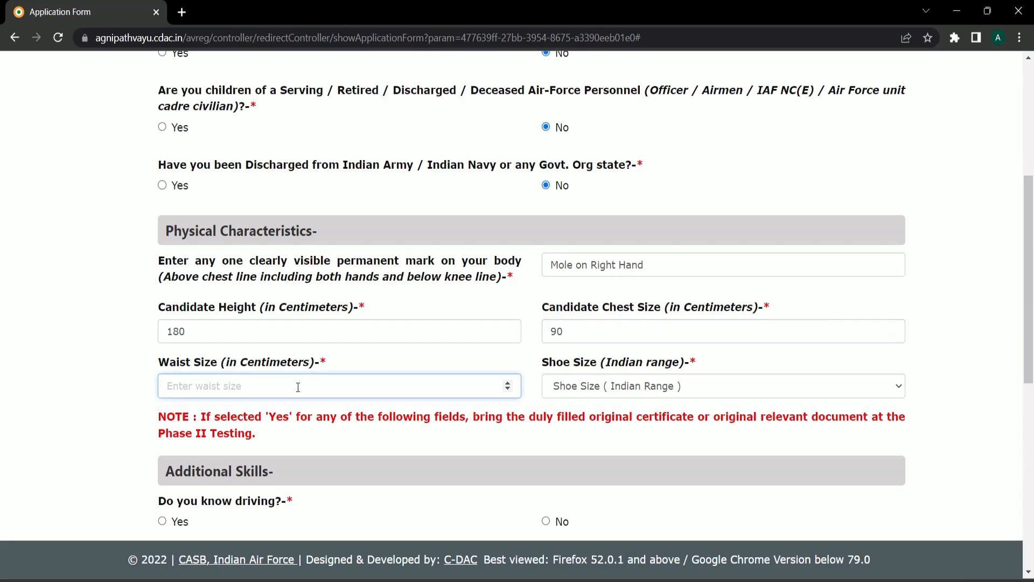
pyautogui.write('80')
pyautogui.click(579, 387)
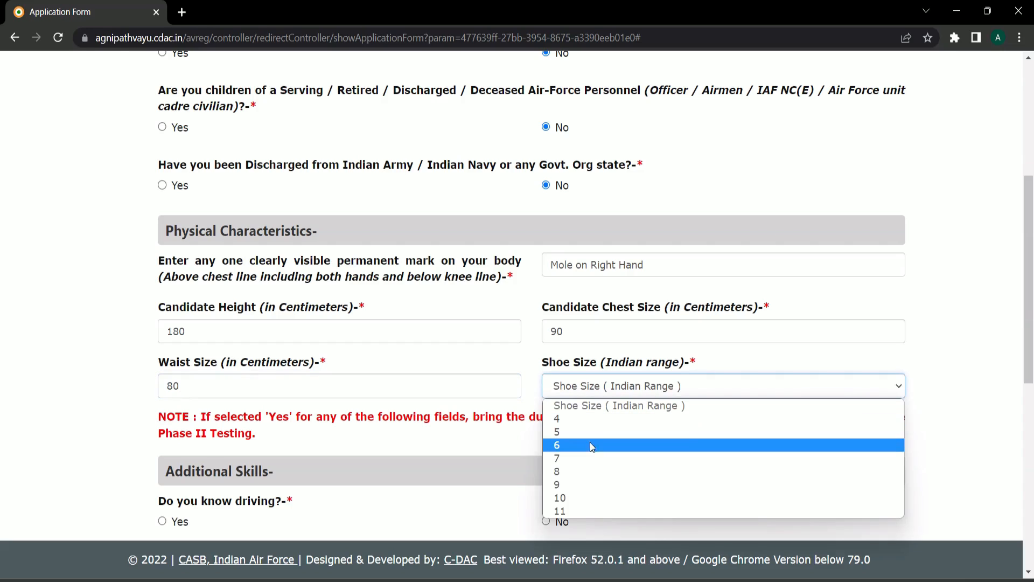
pyautogui.click(586, 458)
pyautogui.scroll(-2, 396, 357)
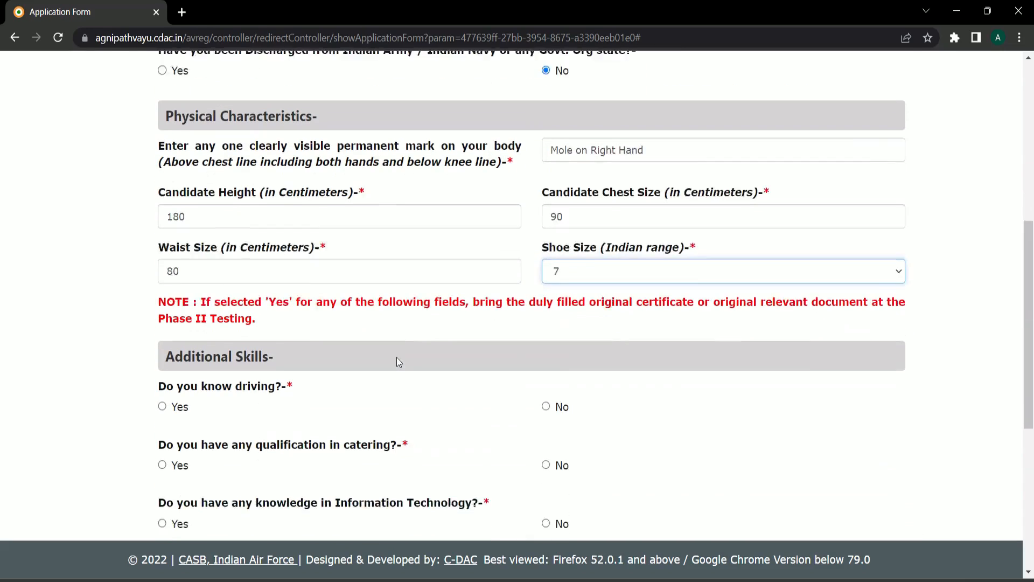
# - Answer No to the driving and catering qualification questions
pyautogui.moveTo(162, 326); pyautogui.dragTo(289, 338)
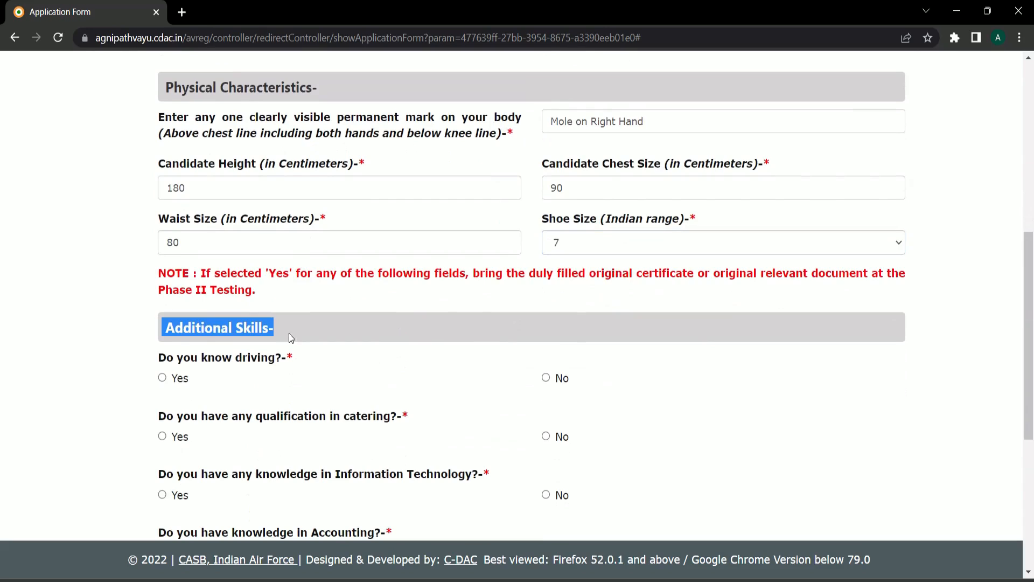
pyautogui.click(272, 331)
pyautogui.scroll(-1, 272, 330)
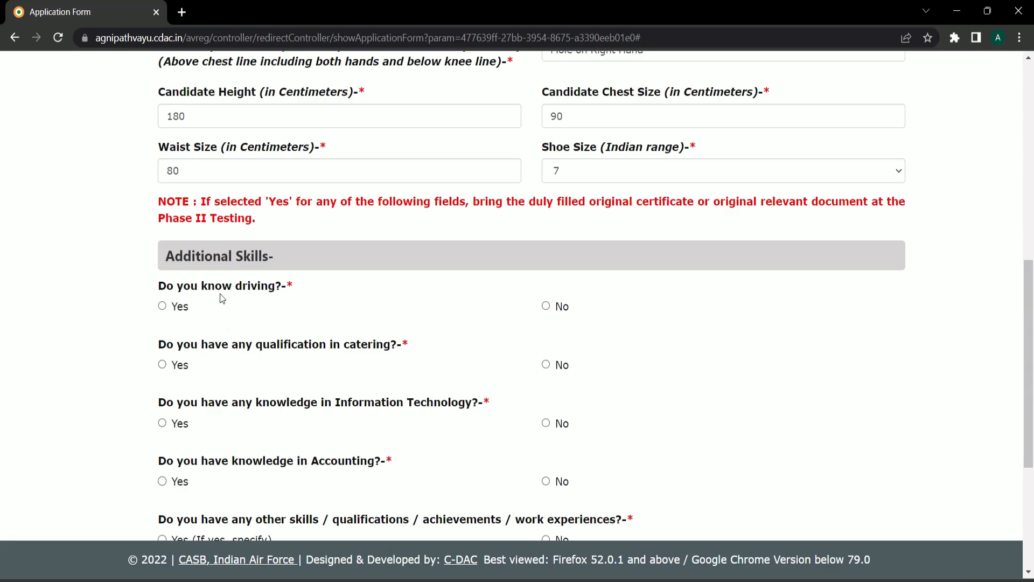
pyautogui.click(548, 308)
pyautogui.scroll(-1, 271, 297)
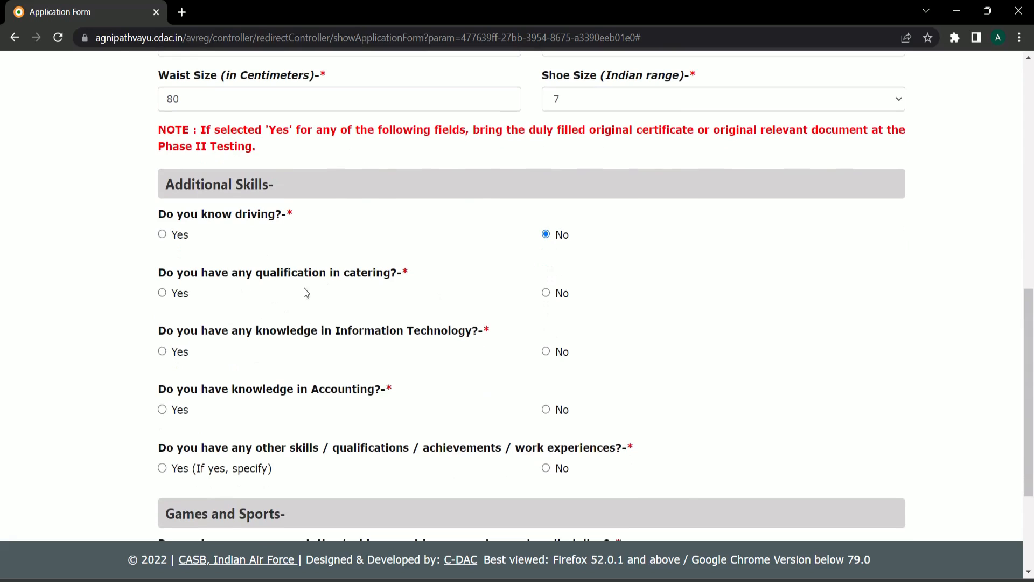
pyautogui.moveTo(343, 274); pyautogui.dragTo(399, 271)
pyautogui.click(402, 276)
pyautogui.click(546, 293)
pyautogui.scroll(-1, 425, 305)
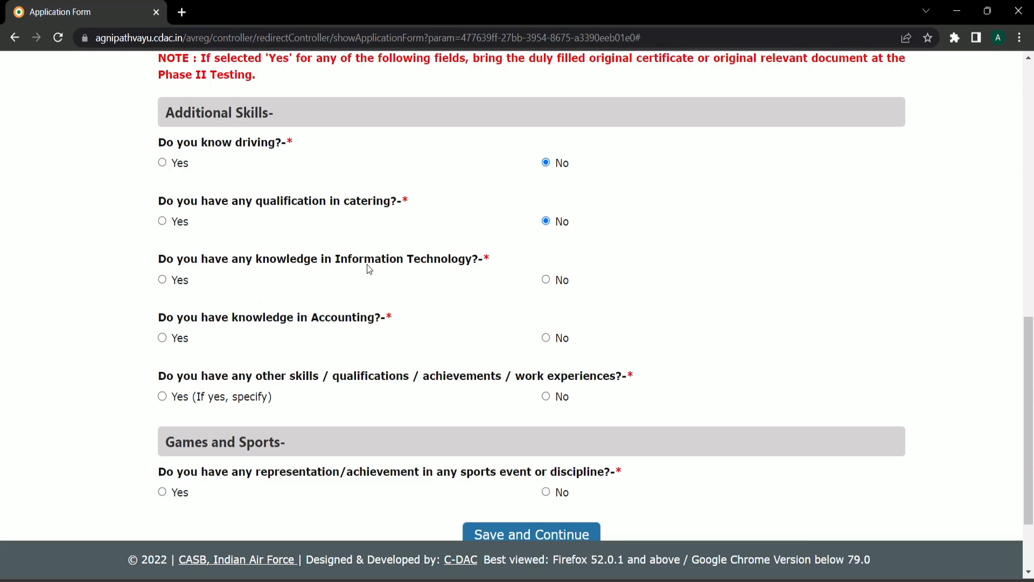
# - Answer Yes to IT with Basics ticked, and No to Accounting and other skills
pyautogui.click(162, 280)
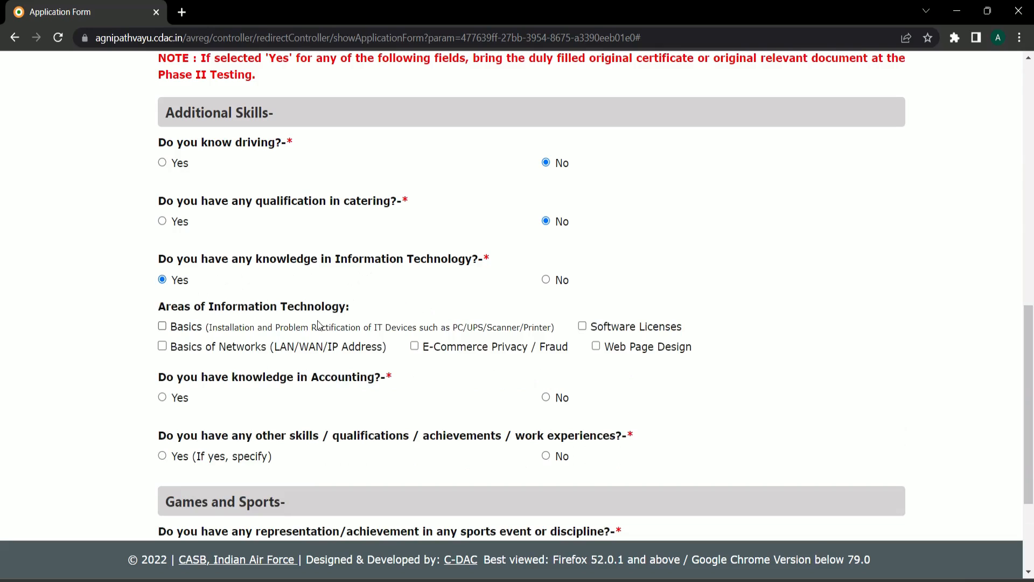
pyautogui.click(162, 327)
pyautogui.scroll(-3, 321, 307)
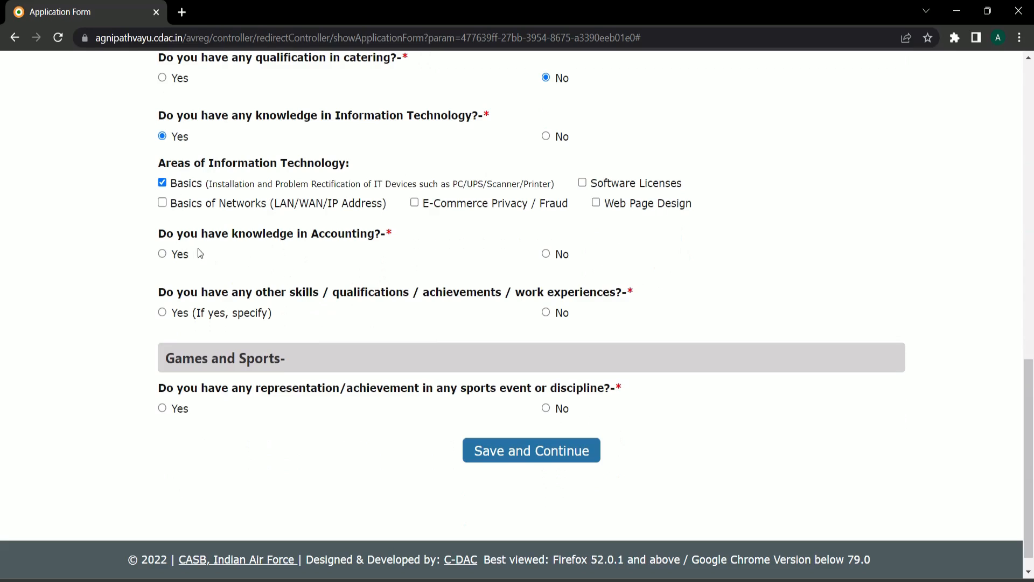
pyautogui.click(546, 254)
pyautogui.scroll(-1, 264, 262)
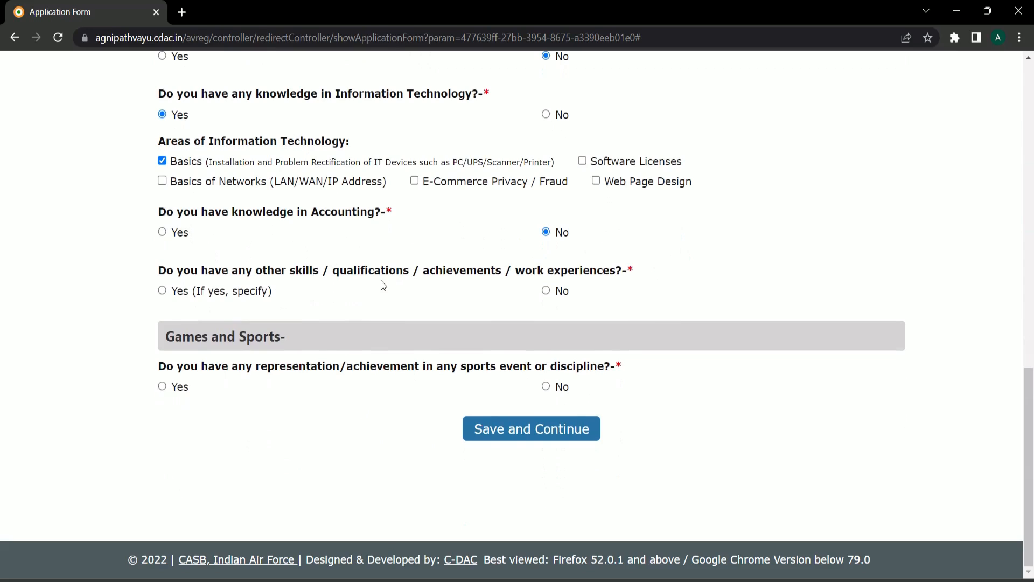
pyautogui.click(547, 291)
# - Answer No to sports representation and save the additional details
pyautogui.moveTo(169, 340); pyautogui.dragTo(293, 344)
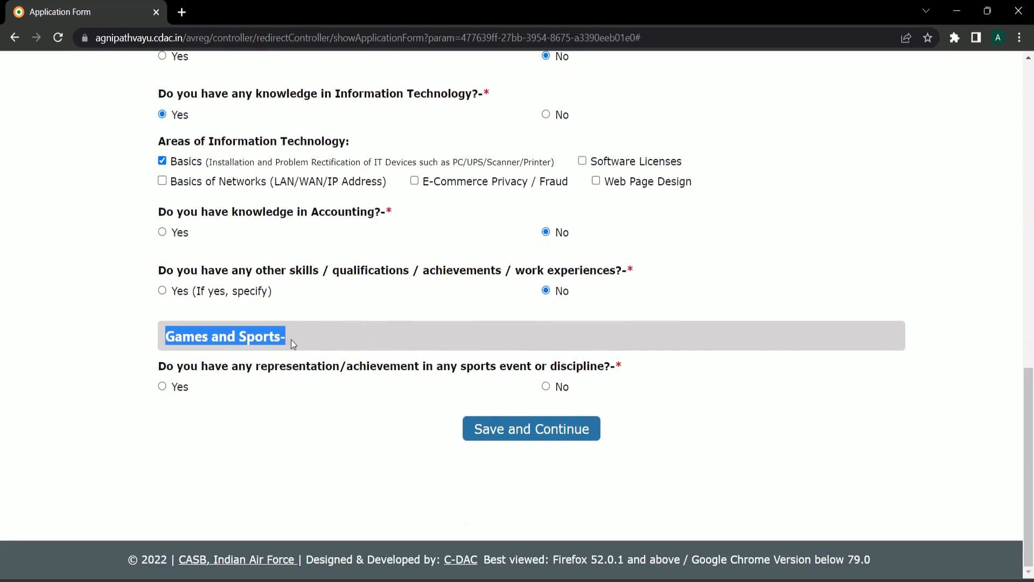
pyautogui.click(294, 342)
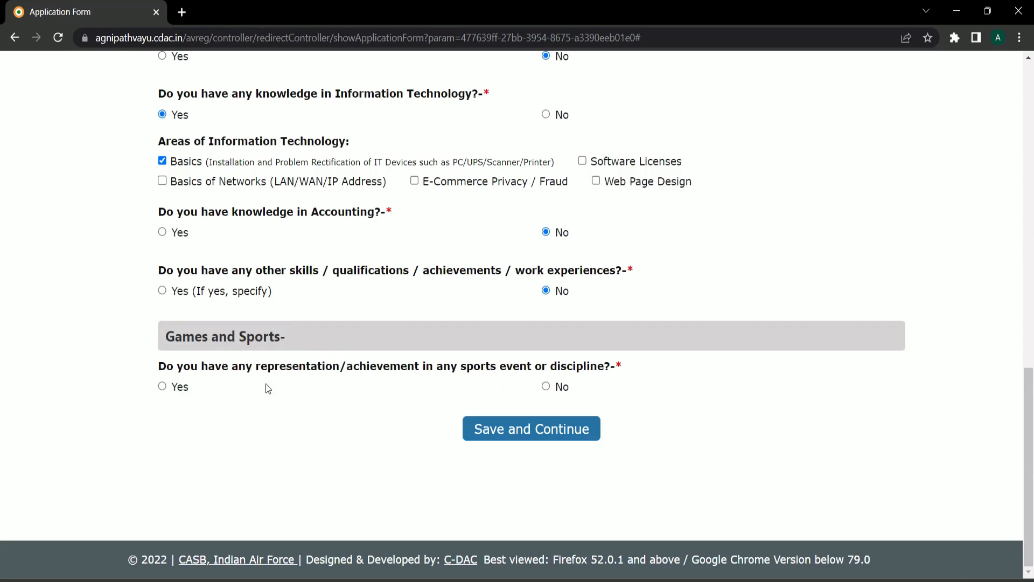
pyautogui.click(549, 383)
pyautogui.moveTo(1026, 425); pyautogui.dragTo(1031, 159)
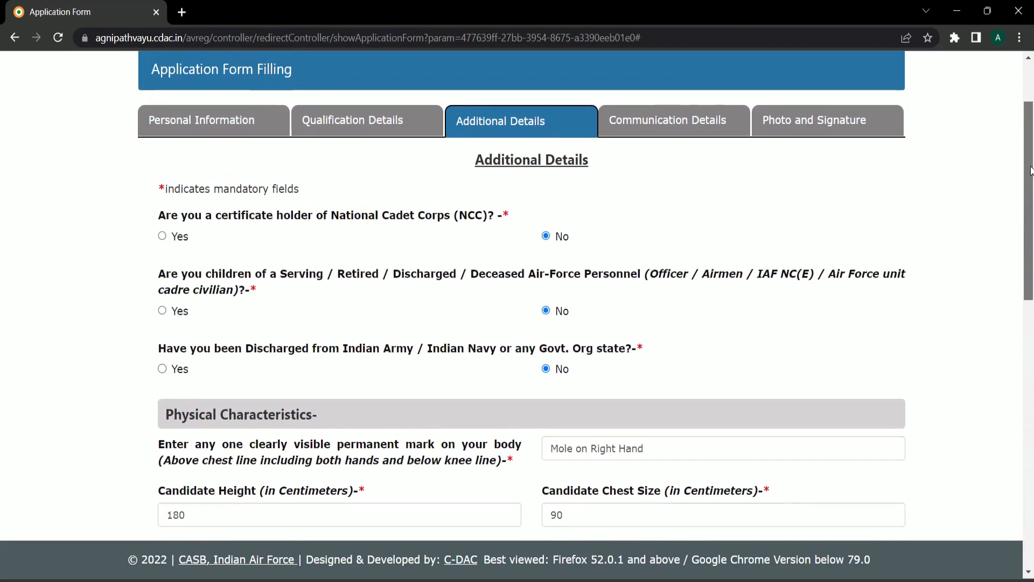
pyautogui.scroll(-4, 578, 334)
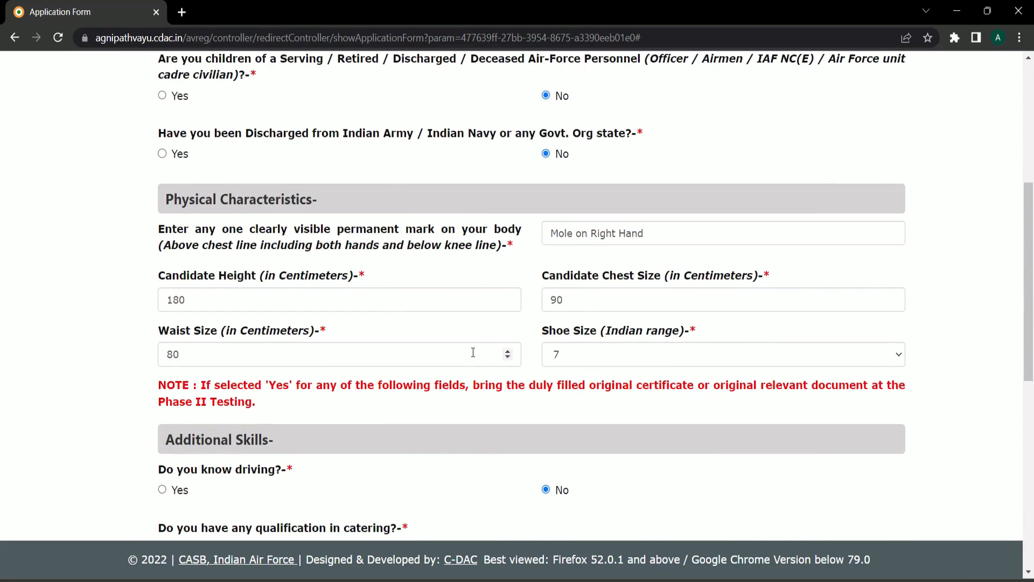
pyautogui.scroll(-9, 473, 353)
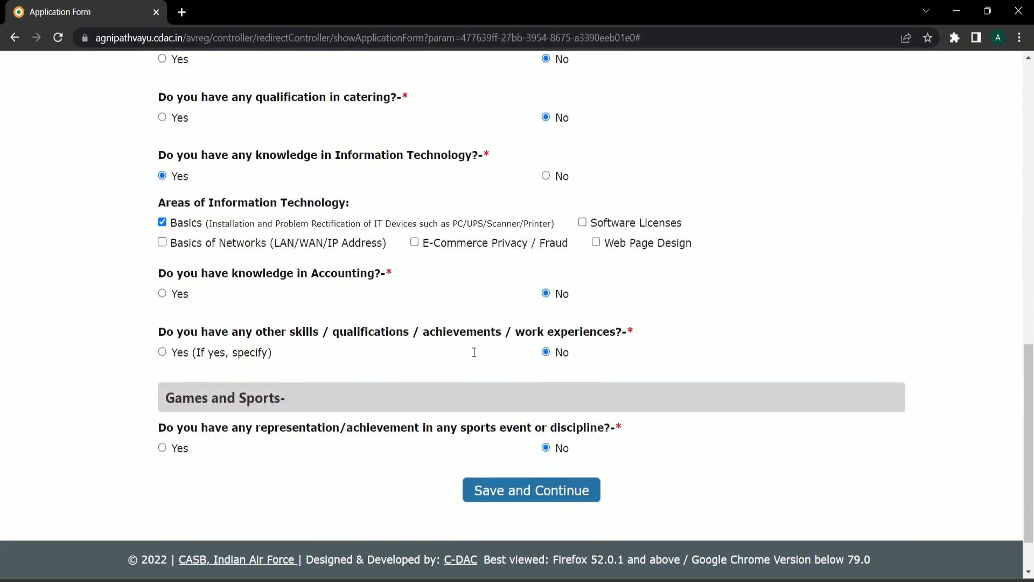
pyautogui.click(527, 430)
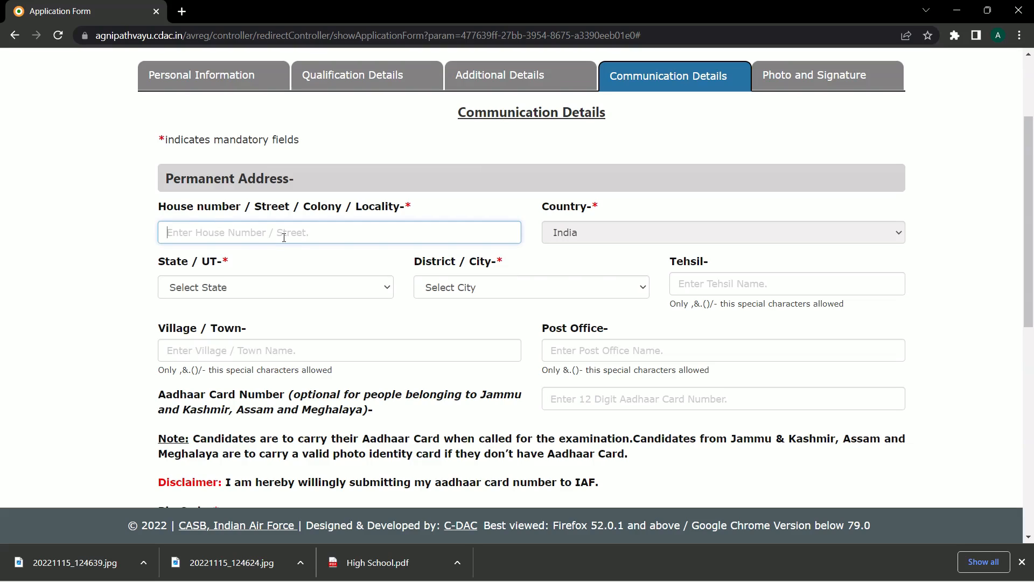
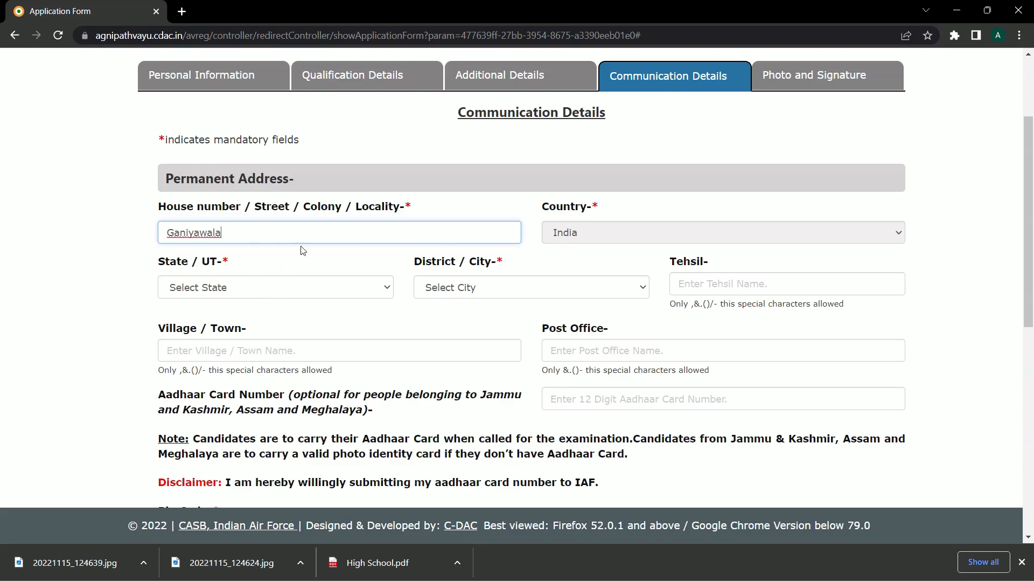
# - Enter locality 'Gani', choose Uttarakhand as state and Other as district
pyautogui.click(235, 289)
pyautogui.scroll(-5, 232, 437)
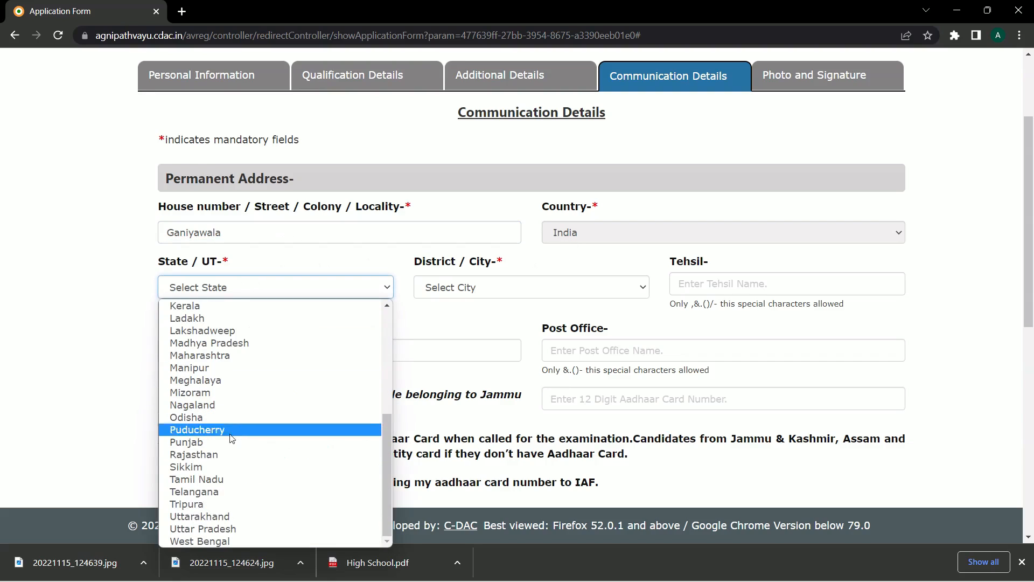
pyautogui.click(232, 516)
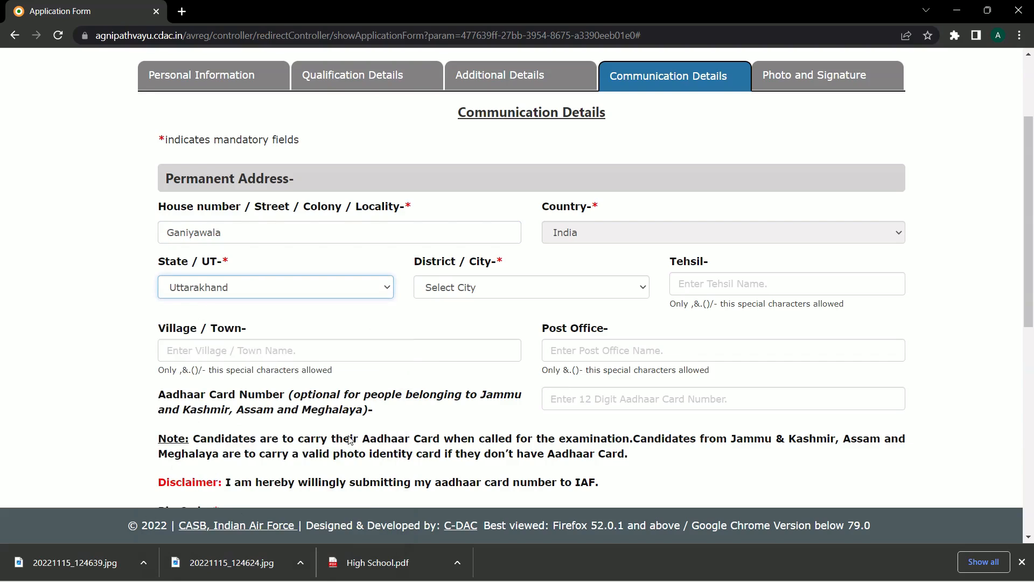
pyautogui.click(458, 296)
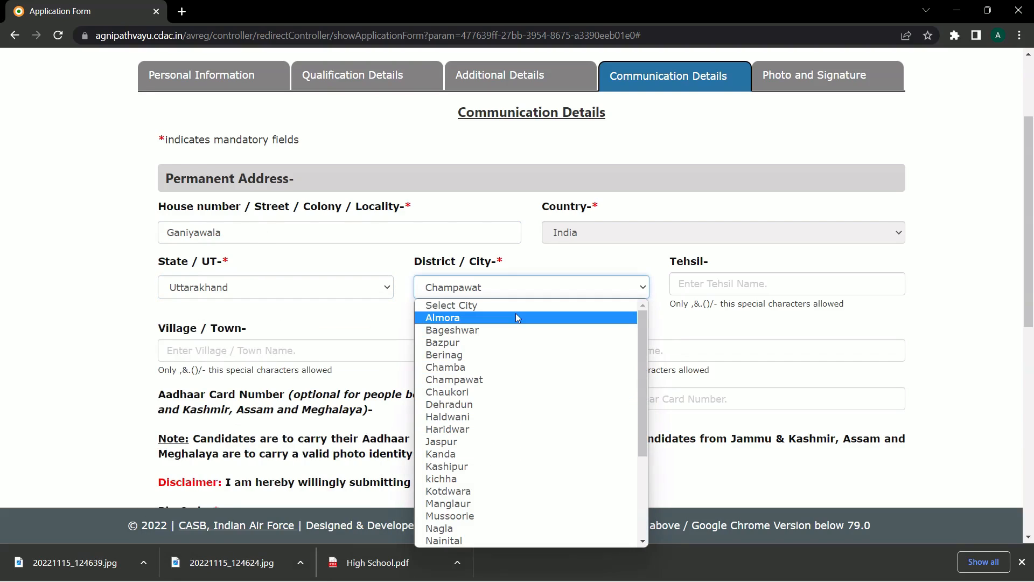
pyautogui.scroll(-3, 516, 313)
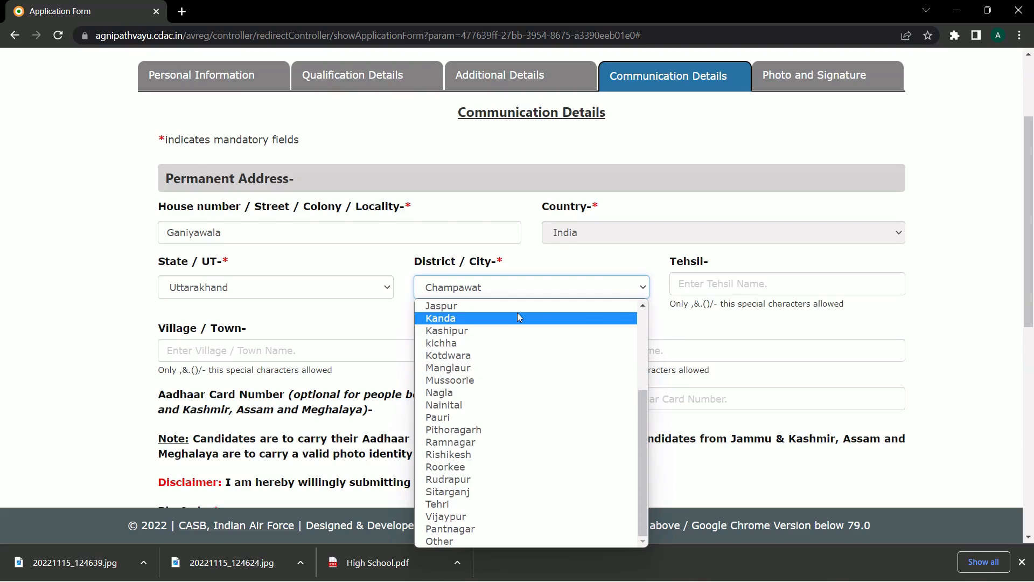
pyautogui.click(467, 540)
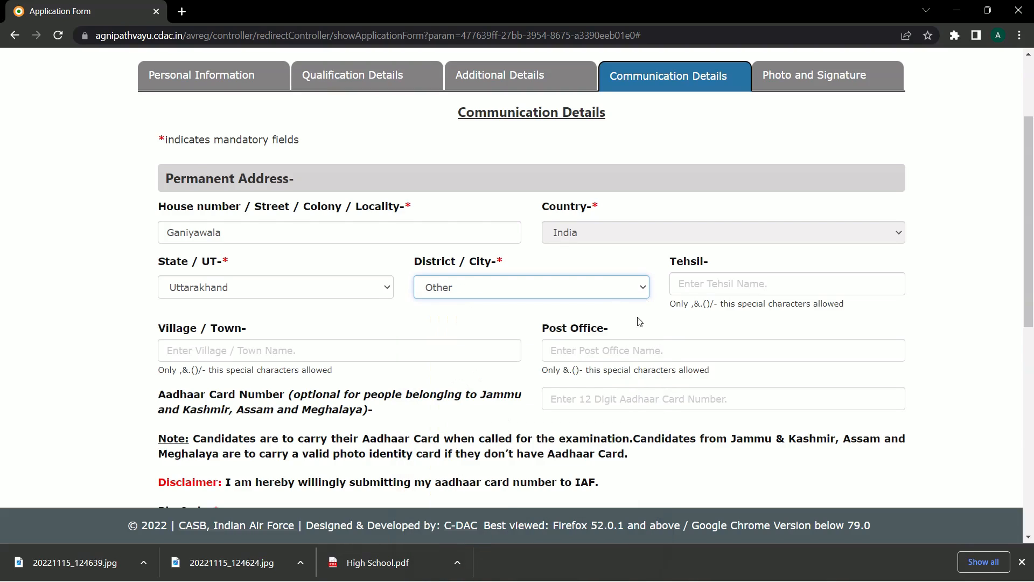
# - Fill in tehsil 'Cham', the village name and post office 'Cham'
pyautogui.click(685, 286)
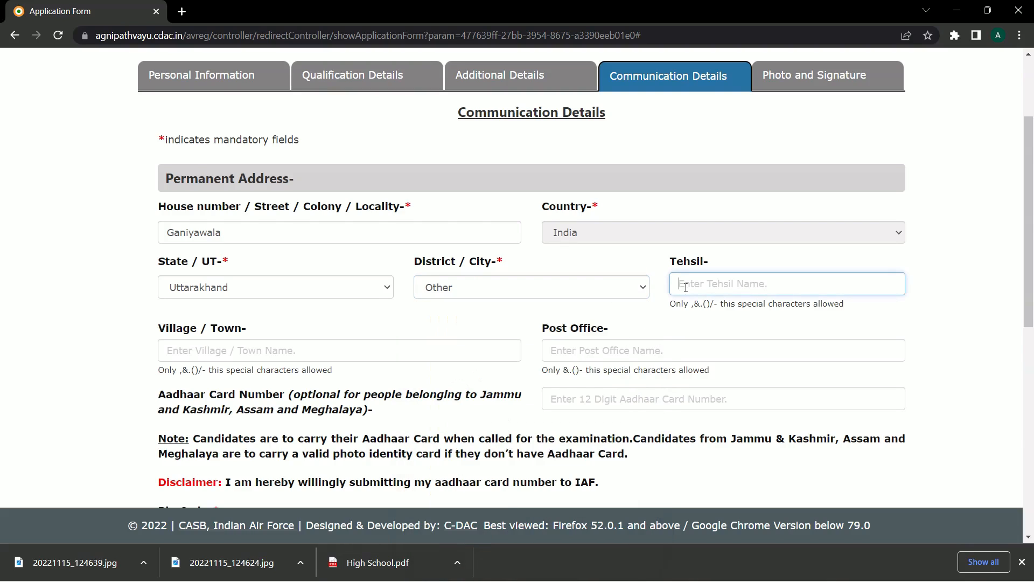
pyautogui.write('Chamoli')
pyautogui.click(348, 351)
pyautogui.write('Ganiwala')
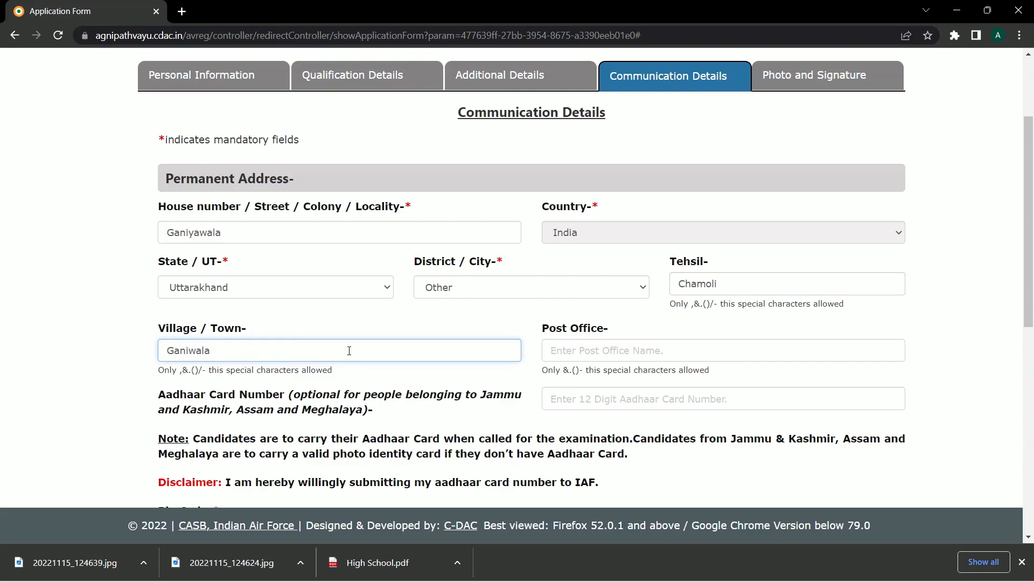
pyautogui.hotkey('ctrl', 'a')
pyautogui.write('G')
pyautogui.click(568, 349)
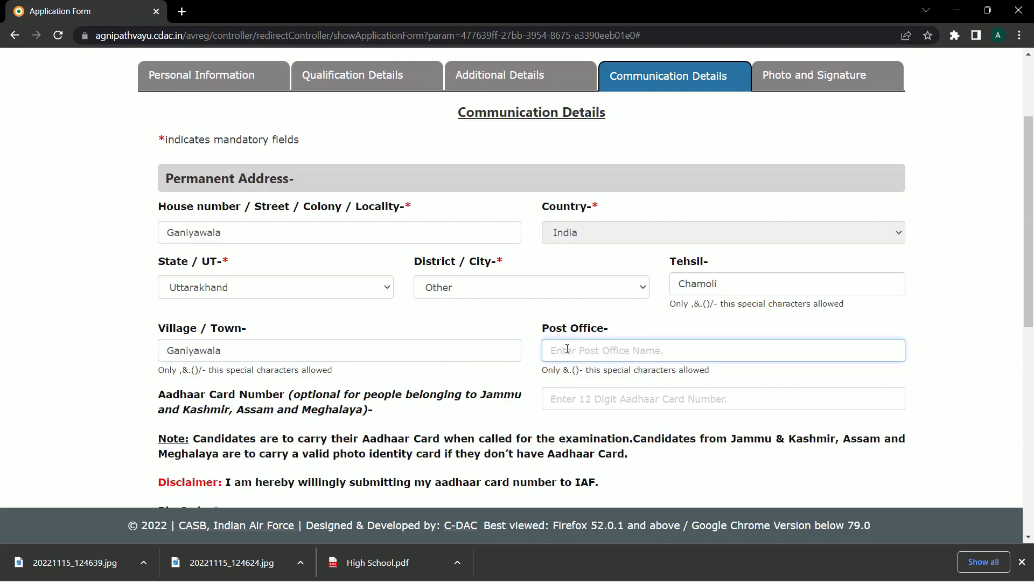
pyautogui.write('Chamoli')
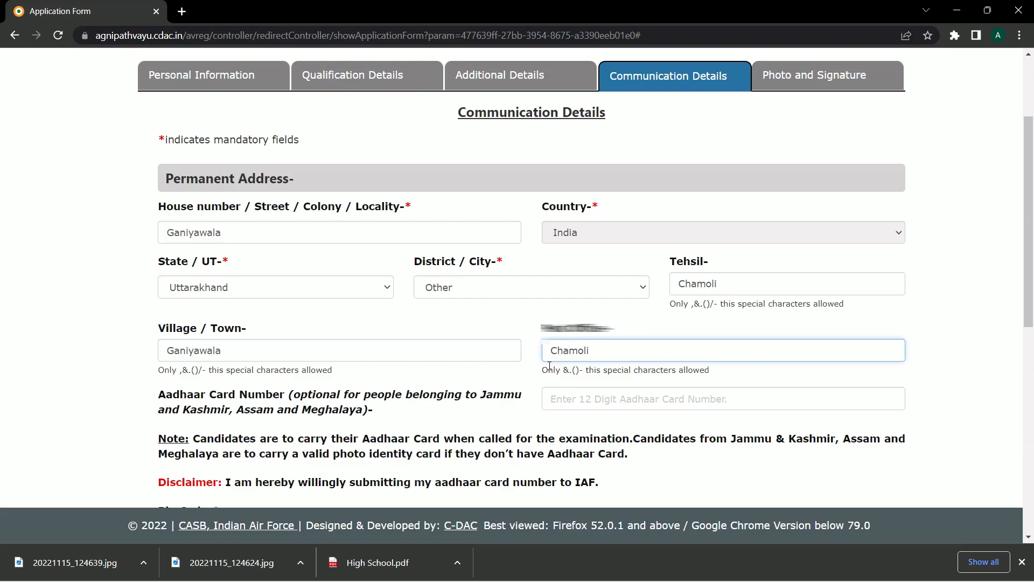
pyautogui.scroll(-1, 564, 351)
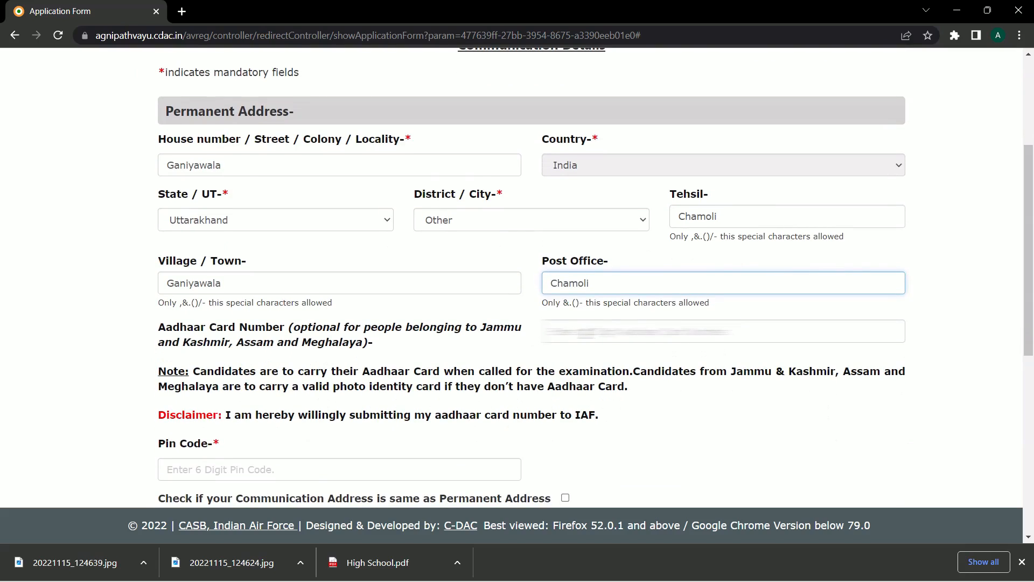
# - Enter the Aadhaar number and pin code, and mark the communication address same as permanent
pyautogui.click(587, 333)
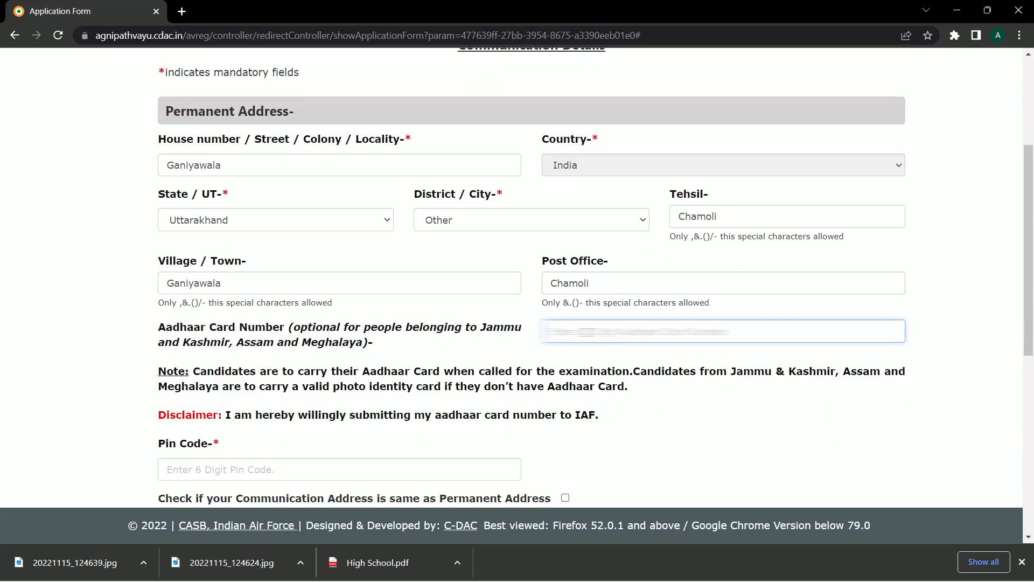
pyautogui.write('?????')
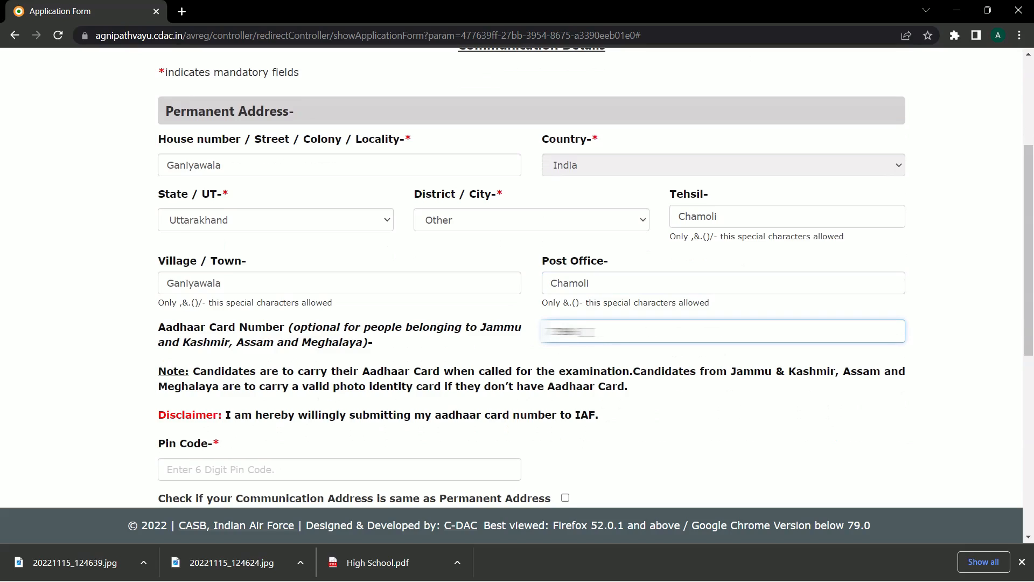
pyautogui.write('????????')
pyautogui.scroll(-3, 341, 370)
pyautogui.click(291, 339)
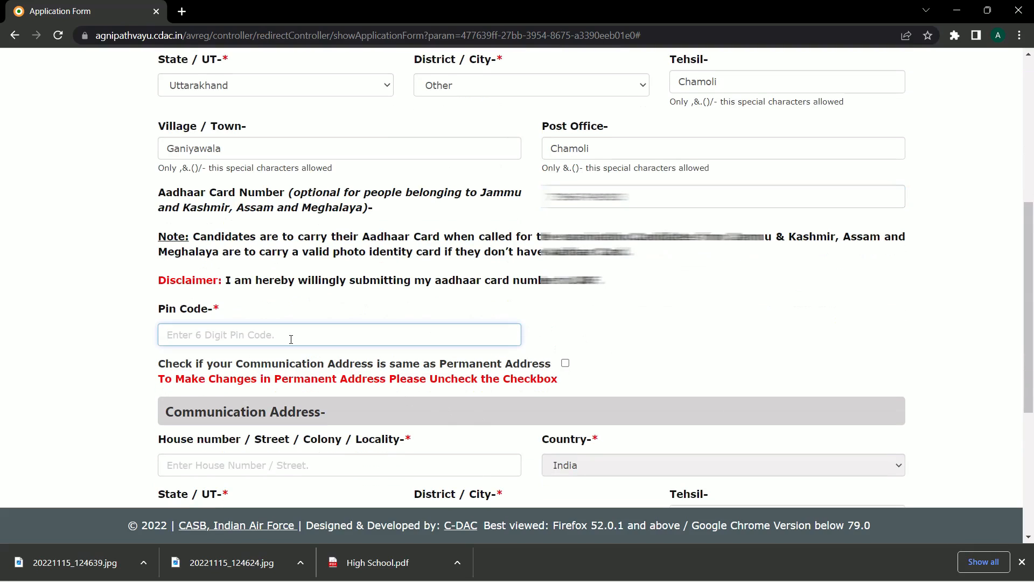
pyautogui.write('246473')
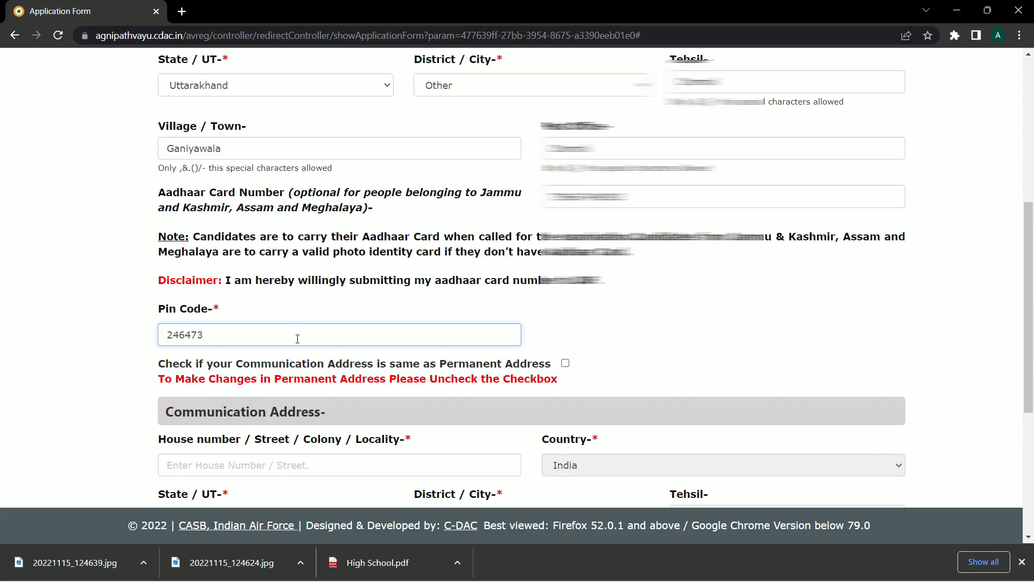
pyautogui.scroll(-3, 298, 339)
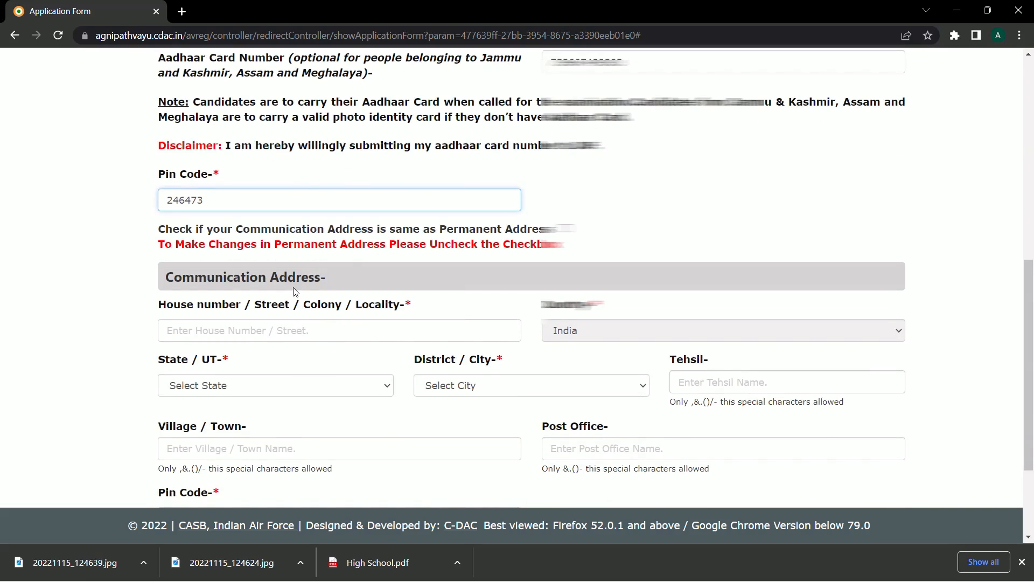
pyautogui.click(563, 229)
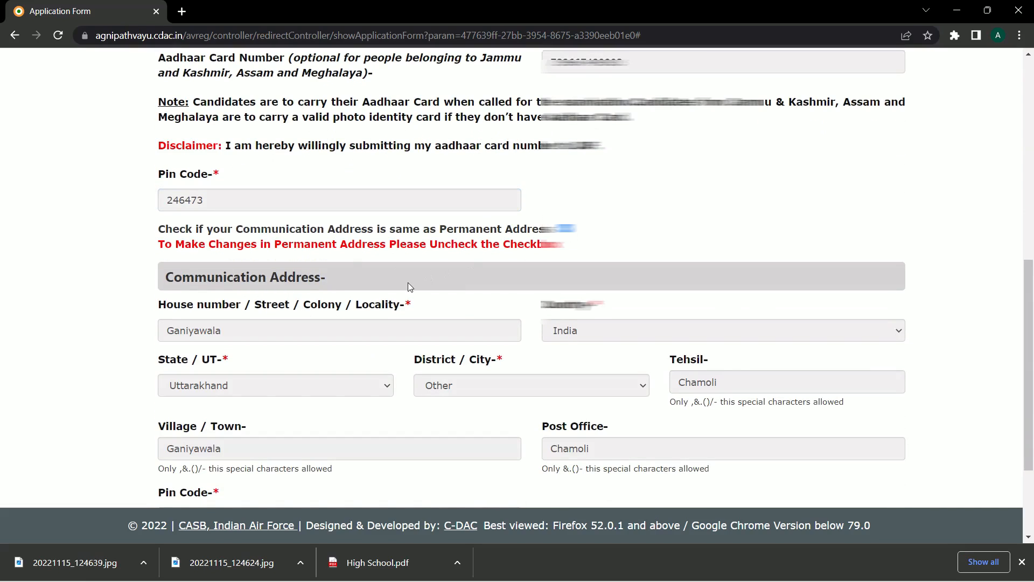
# - Set domicile state to Uttarakhand and district to Chamoli, then save and continue
pyautogui.scroll(-3, 441, 280)
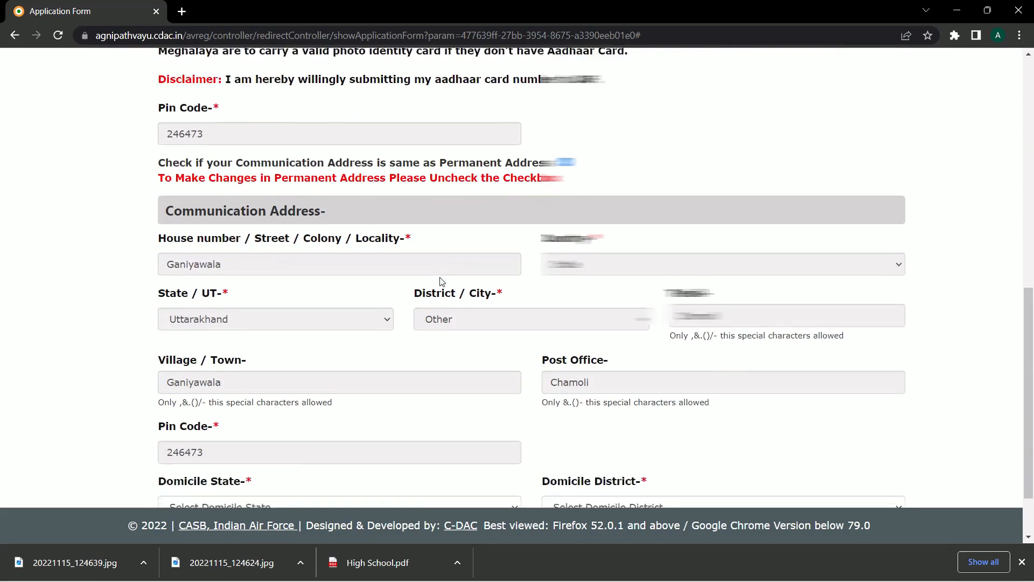
pyautogui.scroll(7, 439, 281)
pyautogui.scroll(3, 440, 280)
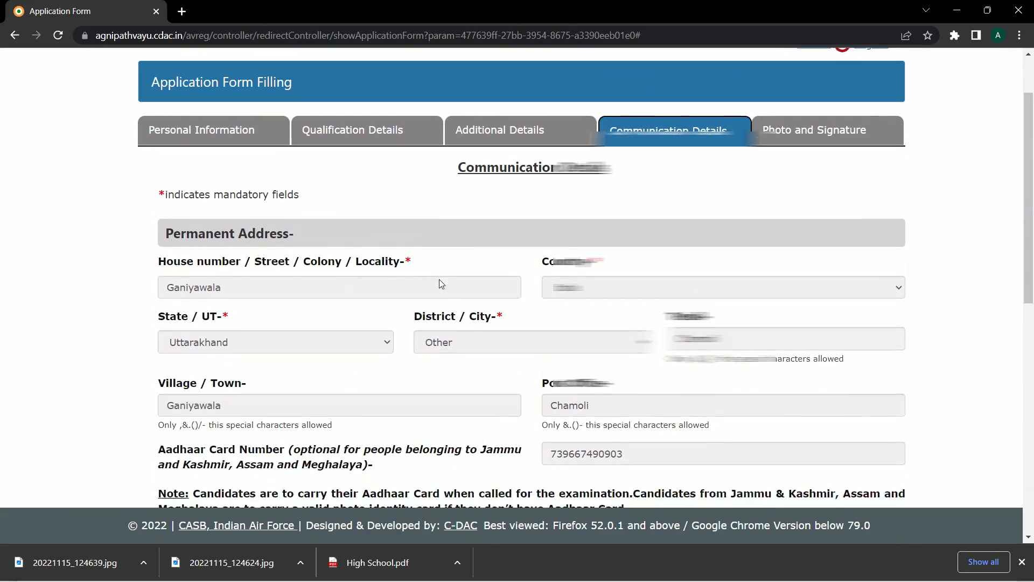
pyautogui.scroll(-9, 438, 278)
pyautogui.scroll(-2, 439, 278)
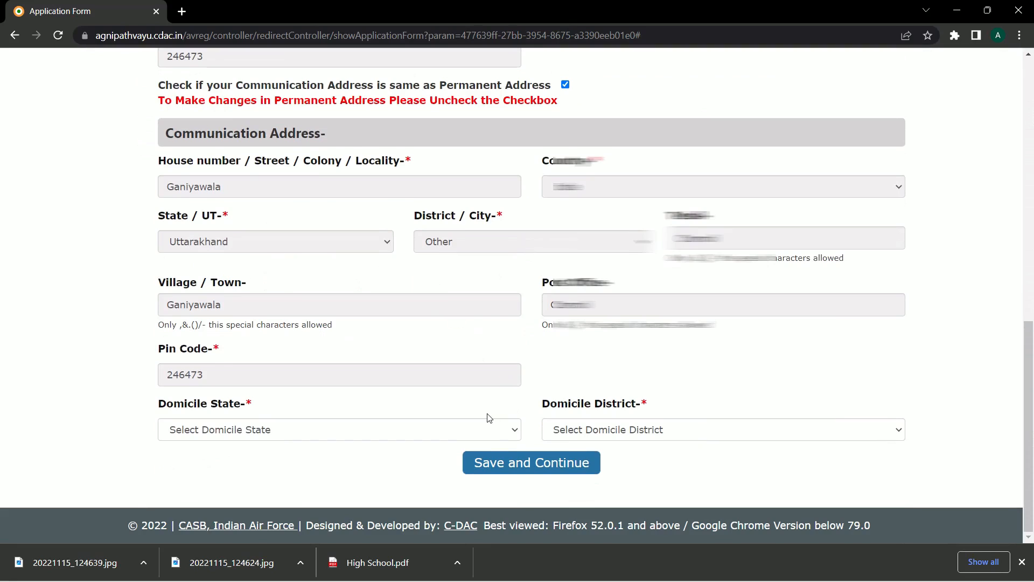
pyautogui.click(256, 432)
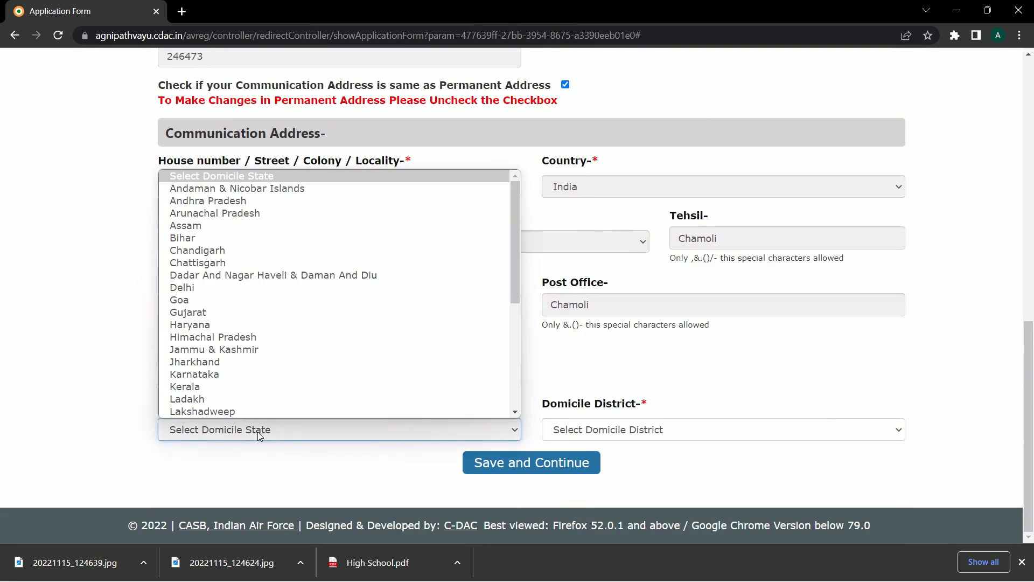
pyautogui.scroll(-4, 261, 361)
pyautogui.click(240, 389)
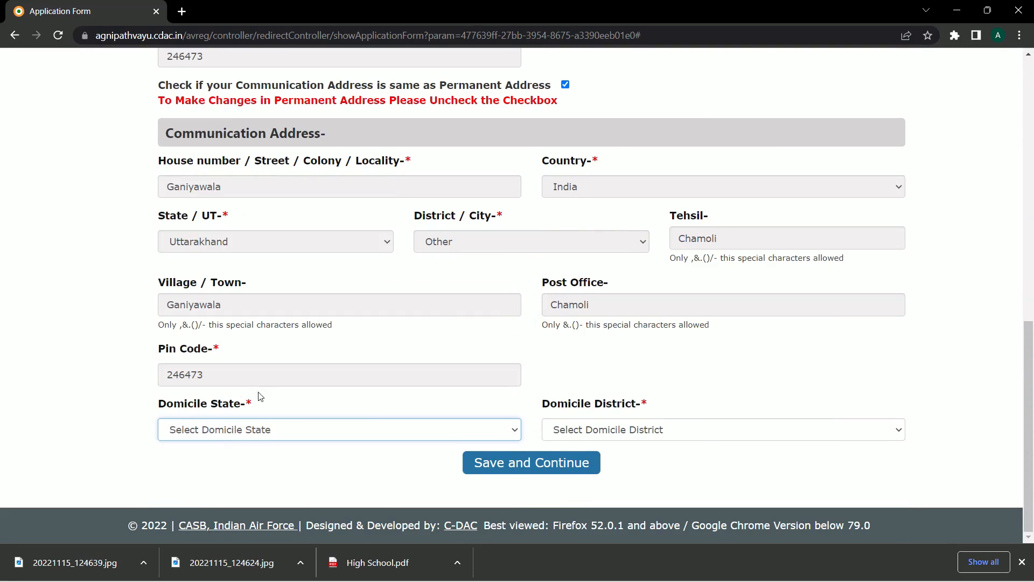
pyautogui.click(607, 434)
pyautogui.click(599, 289)
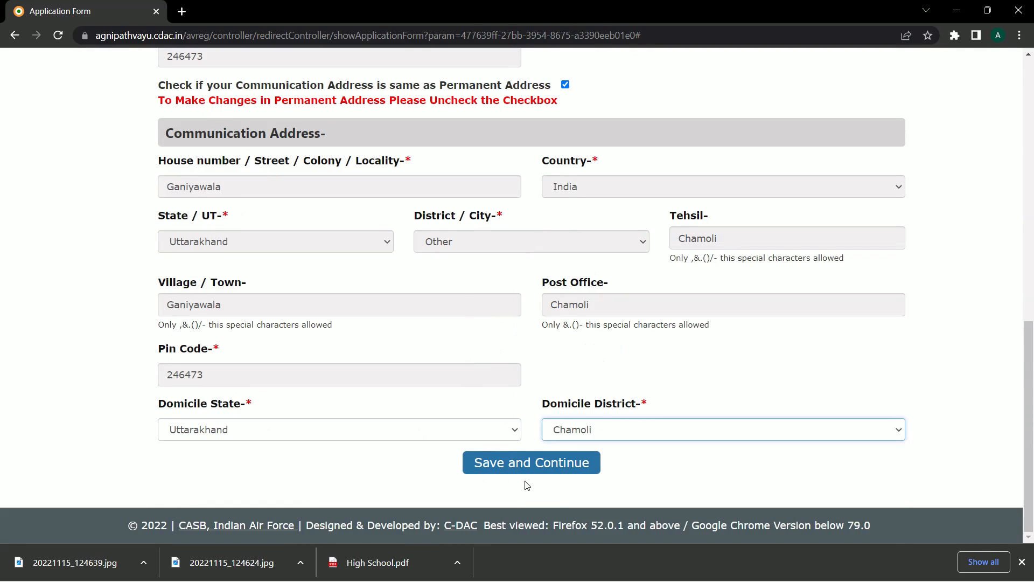
pyautogui.click(523, 465)
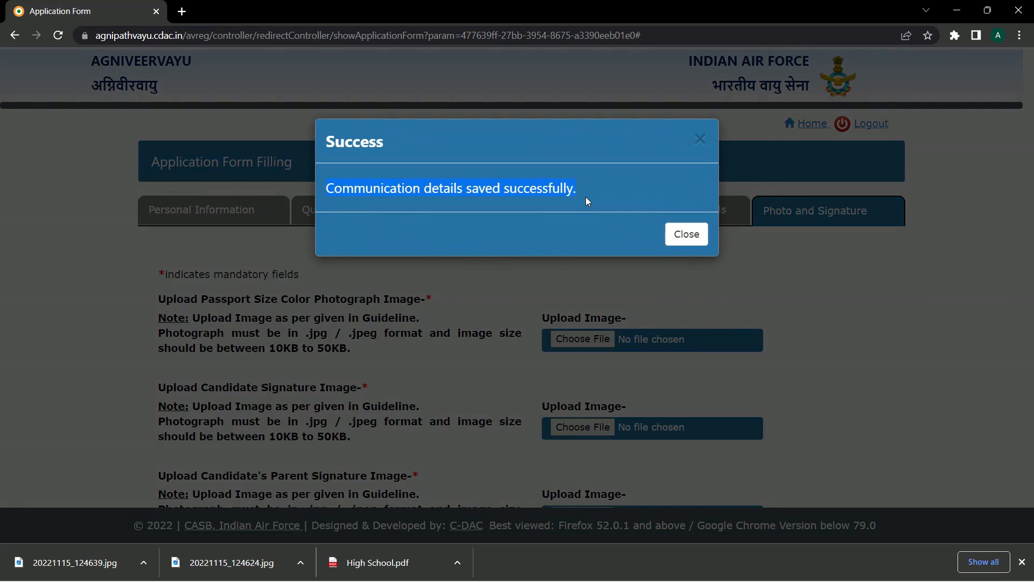
# - Dismiss the saved message and highlight the photograph and signature image requirements
pyautogui.click(686, 234)
pyautogui.scroll(-1, 527, 332)
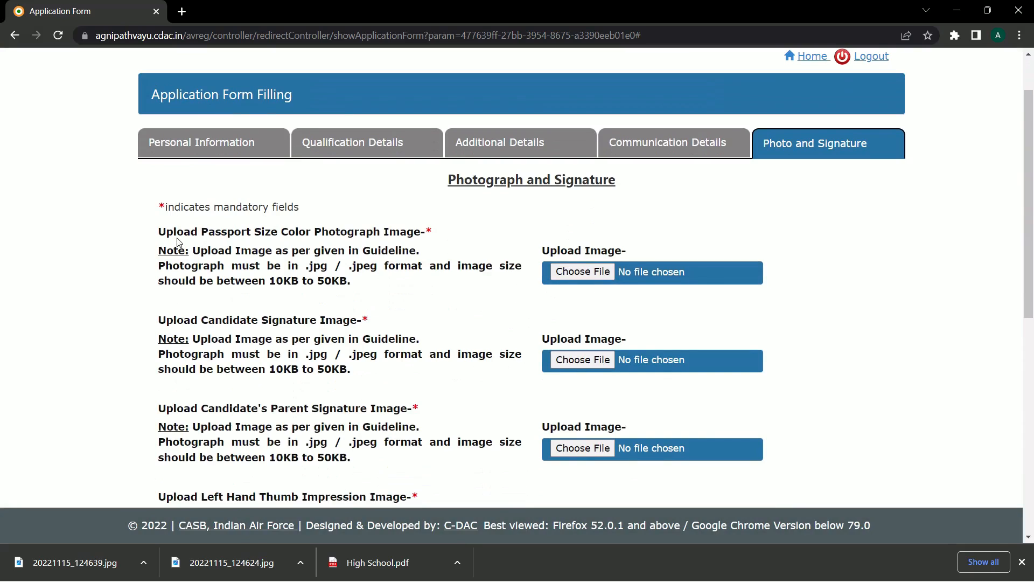
pyautogui.moveTo(251, 232); pyautogui.dragTo(389, 233)
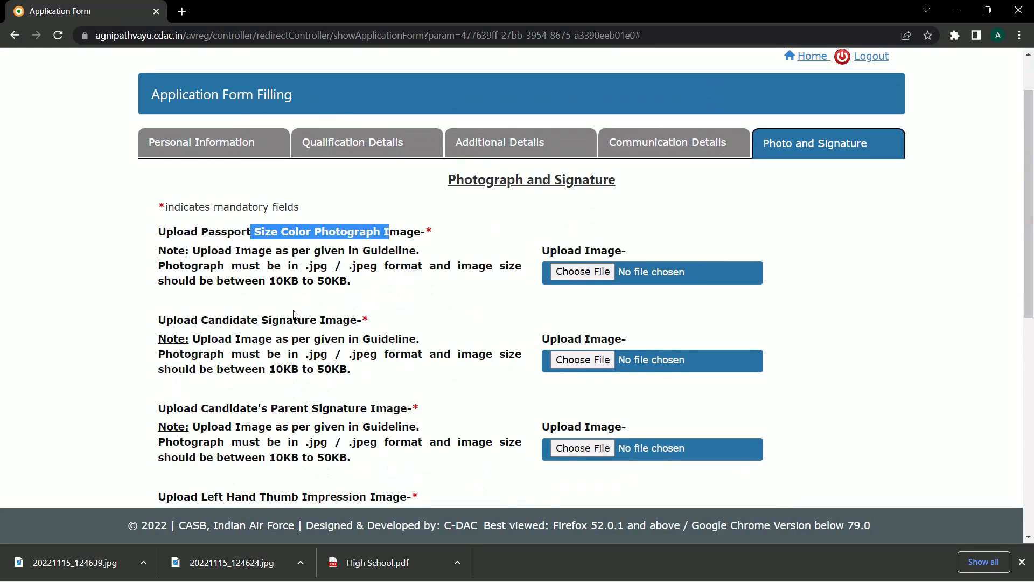
pyautogui.moveTo(261, 319); pyautogui.dragTo(368, 321)
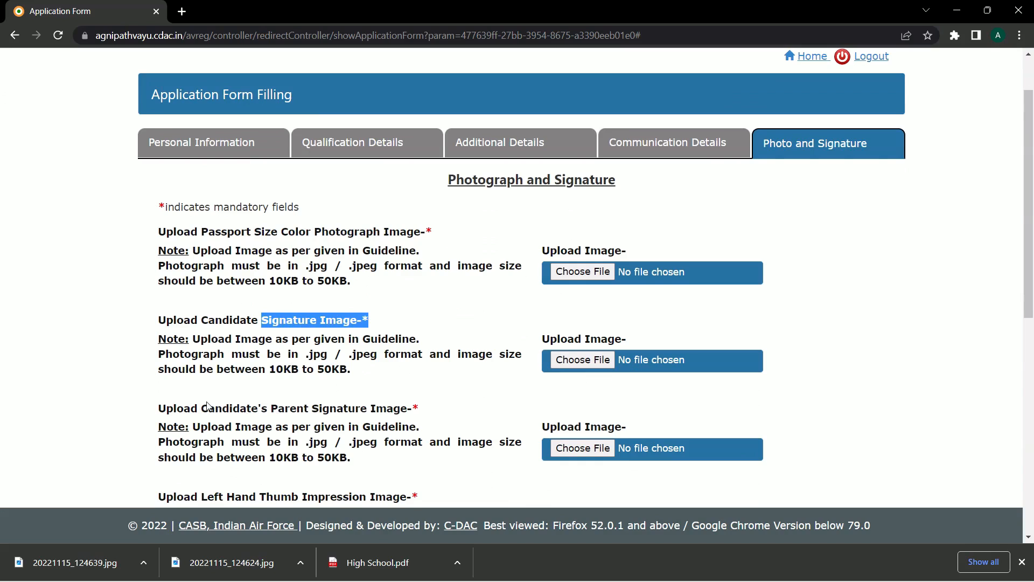
pyautogui.scroll(-1, 225, 415)
pyautogui.moveTo(268, 341); pyautogui.dragTo(419, 341)
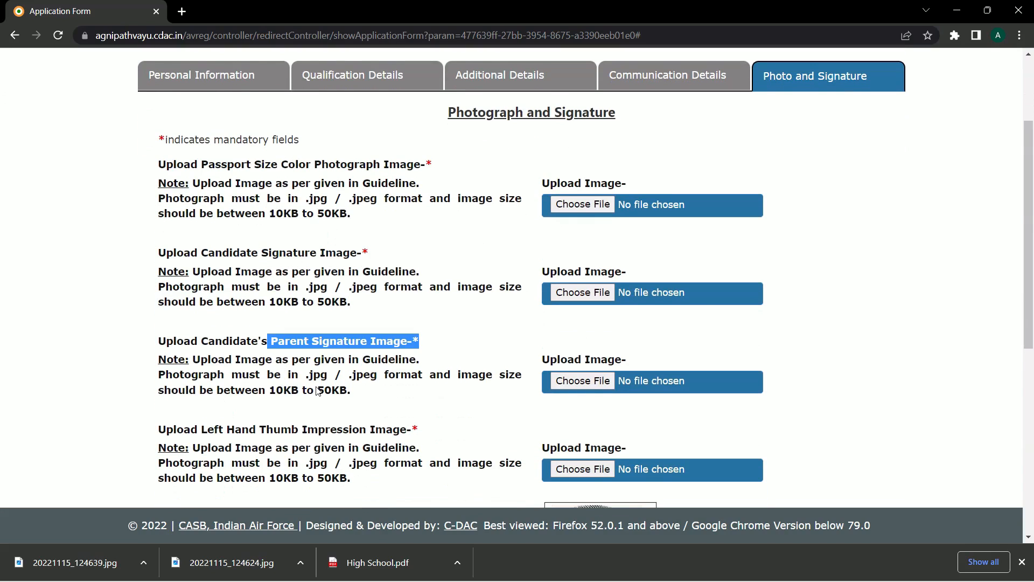
pyautogui.scroll(-1, 317, 391)
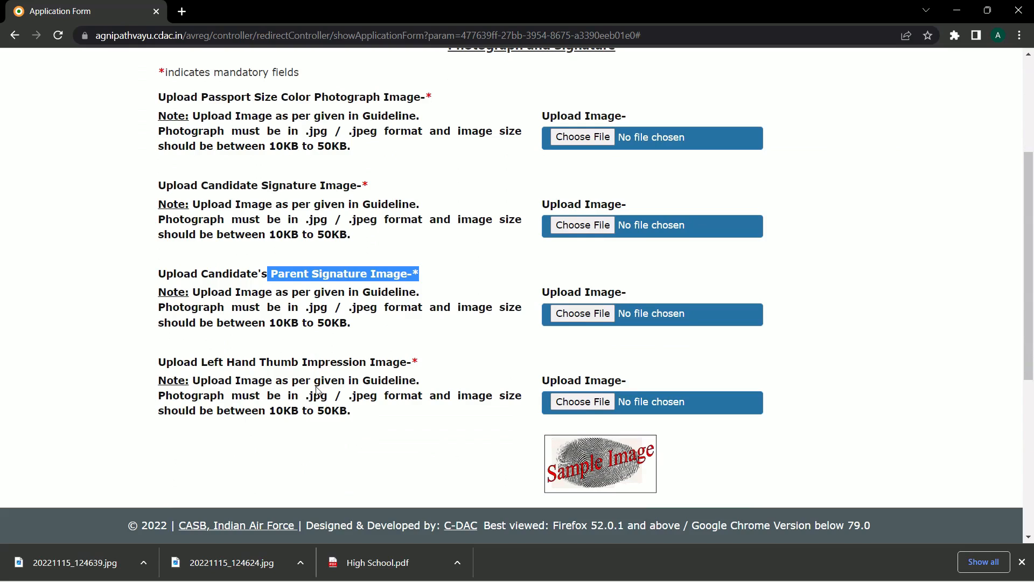
# - Upload the candidate's passport-size colour photograph
pyautogui.click(588, 137)
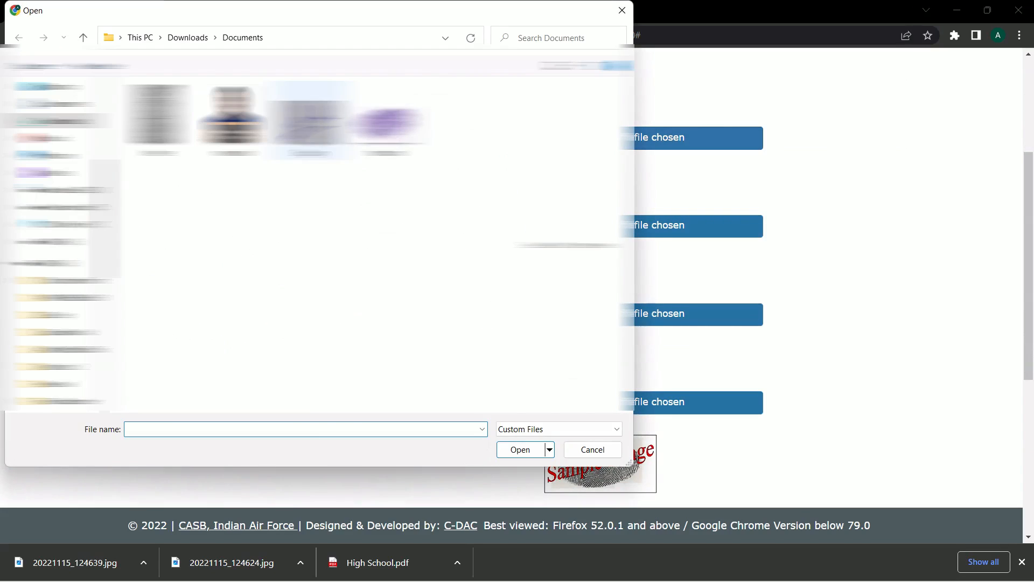
pyautogui.click(387, 125)
pyautogui.click(237, 128)
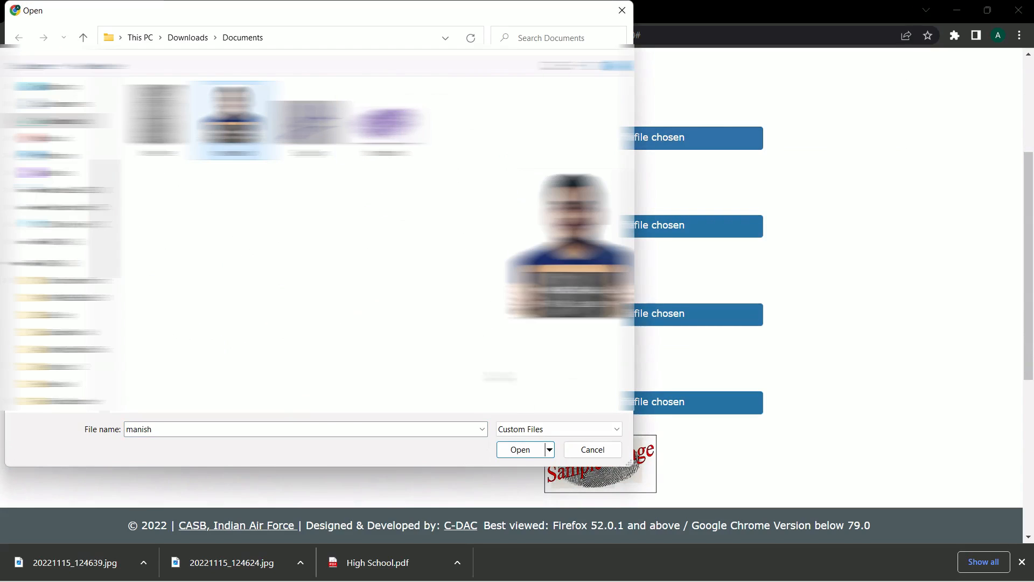
pyautogui.click(522, 451)
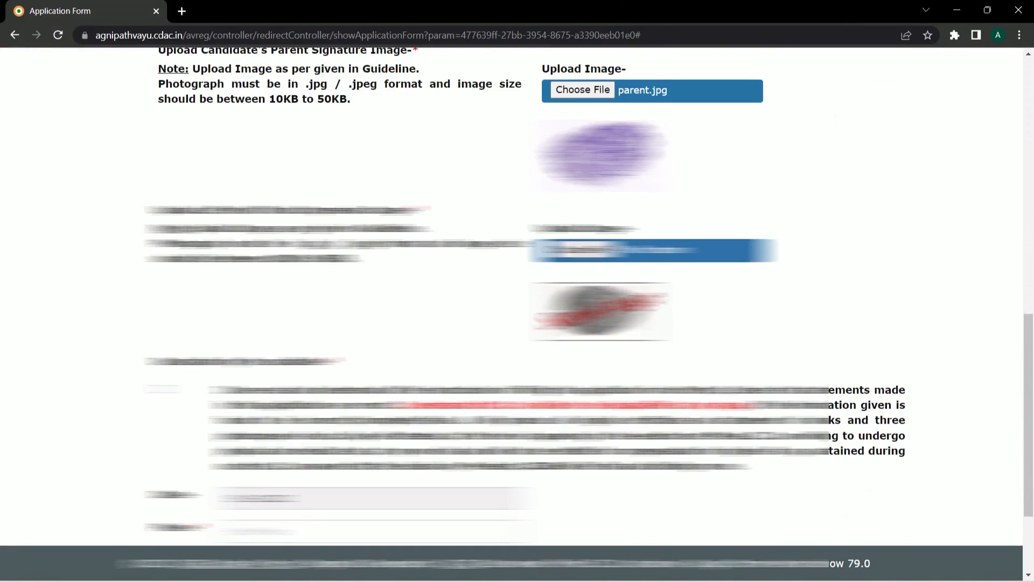
# - Attach the 'thumb - Copy' image as the thumb impression
pyautogui.click(580, 250)
pyautogui.click(471, 151)
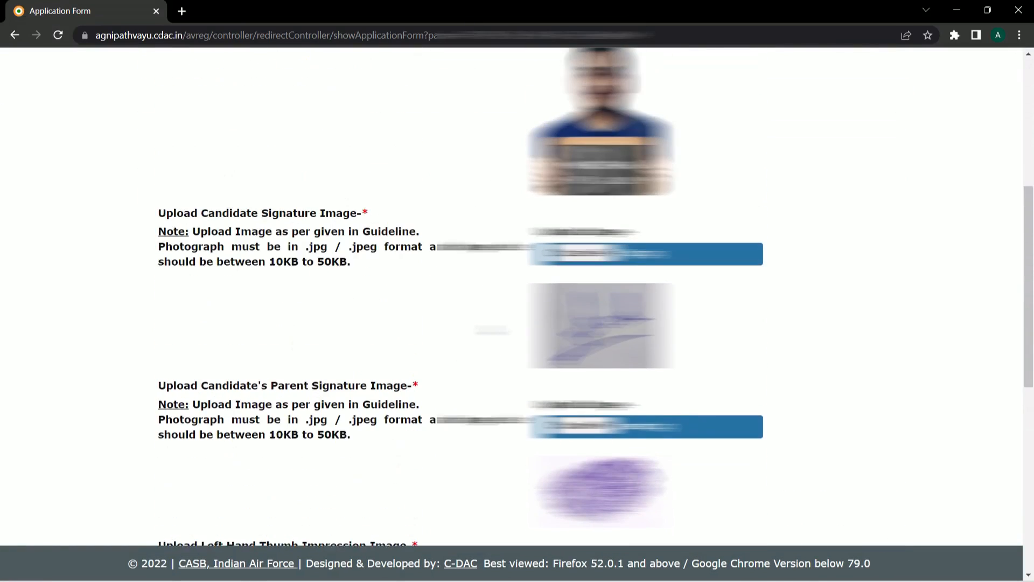
pyautogui.scroll(-6, 853, 376)
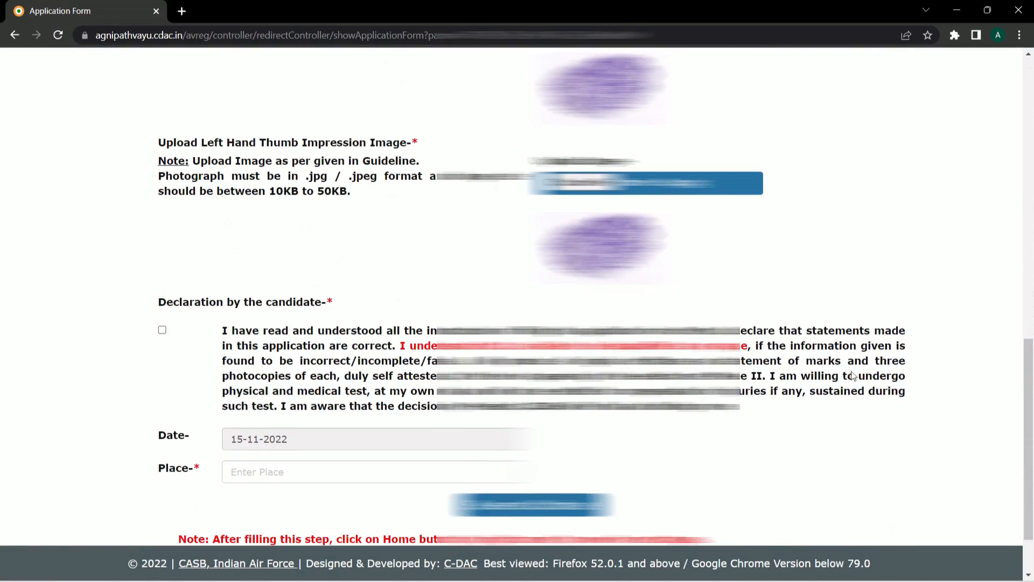
pyautogui.scroll(-2, 853, 376)
# - Accept the candidate declaration and enter Dehradun as the place
pyautogui.click(163, 250)
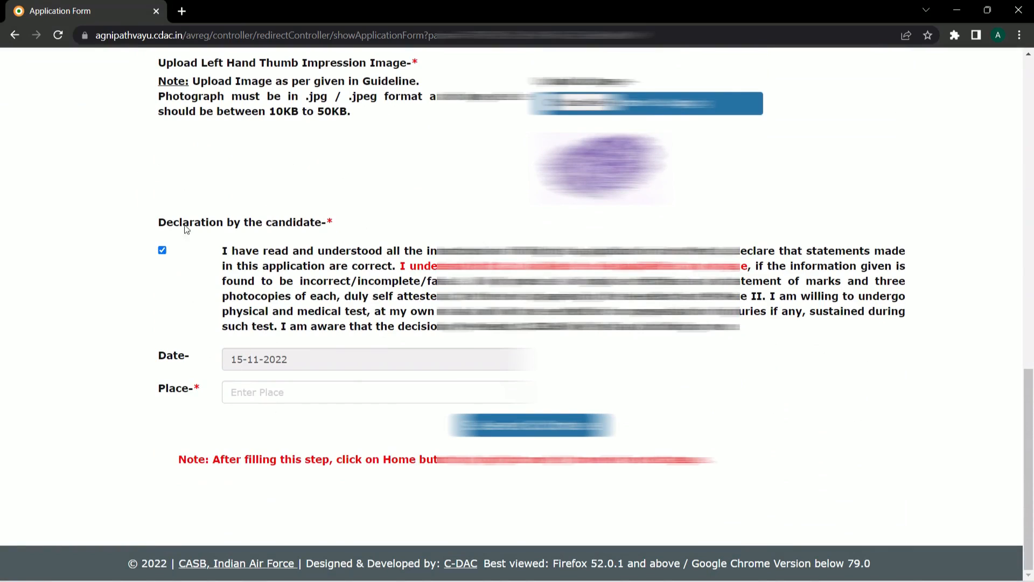
pyautogui.click(296, 392)
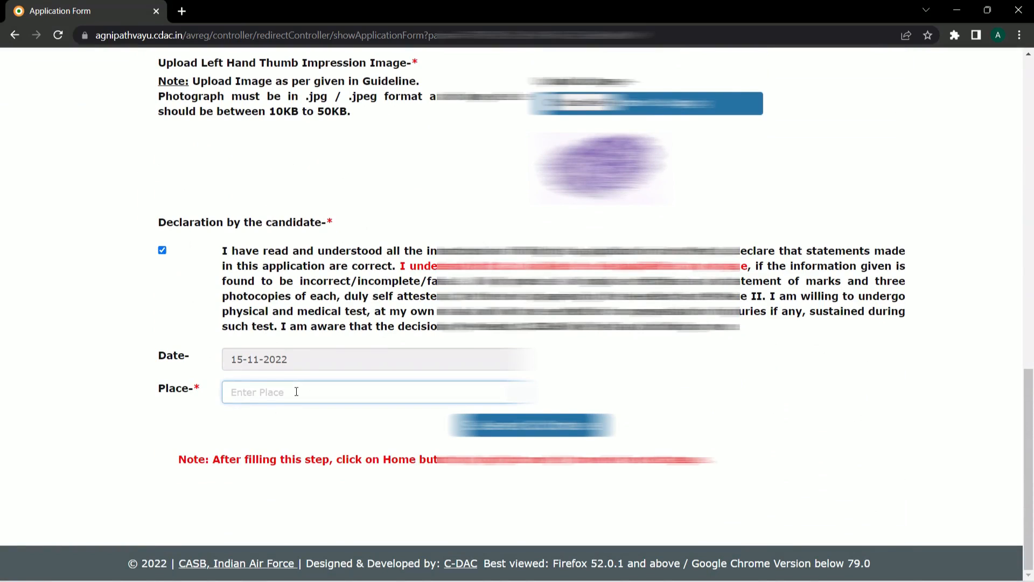
pyautogui.write('Dehradun')
pyautogui.scroll(14, 326, 387)
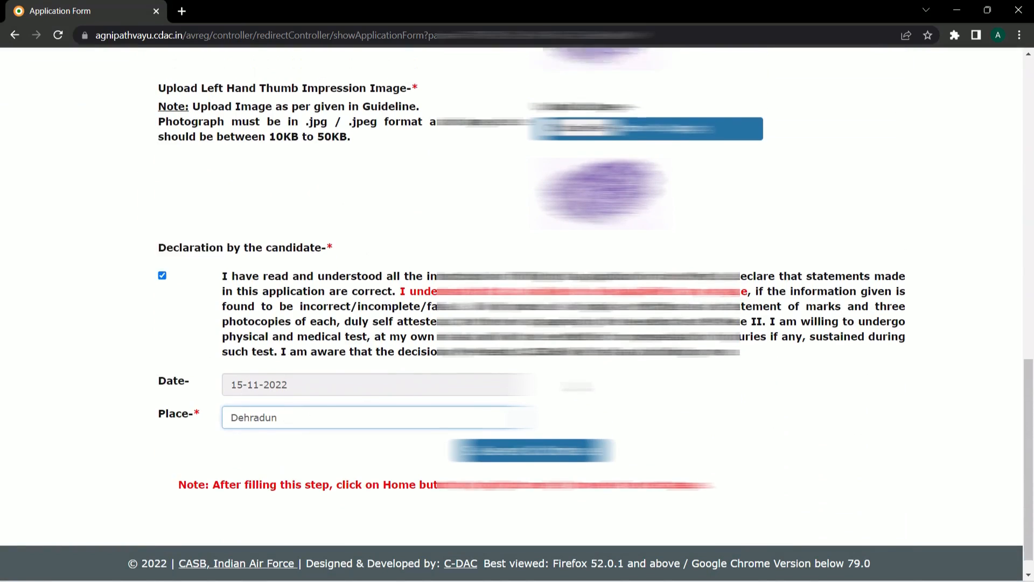
pyautogui.scroll(-8, 326, 386)
pyautogui.scroll(-6, 517, 296)
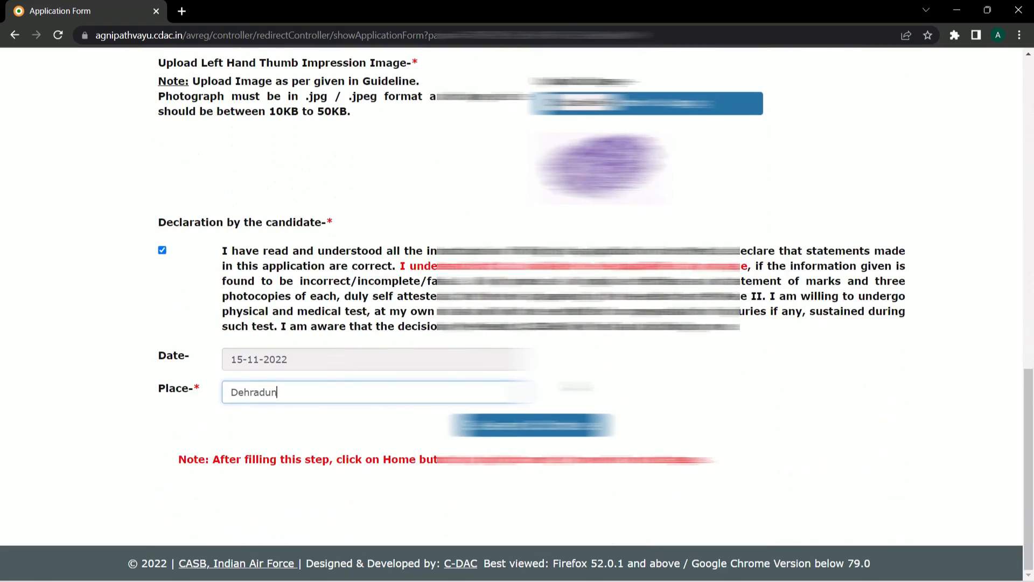
# - Submit the application form and open the exam city selection list
pyautogui.click(531, 425)
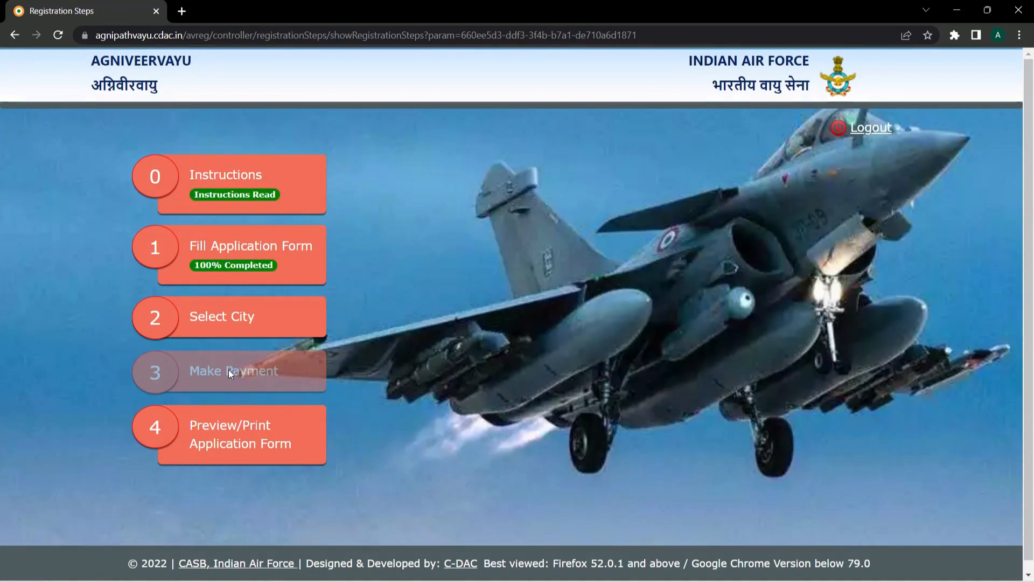
pyautogui.click(222, 319)
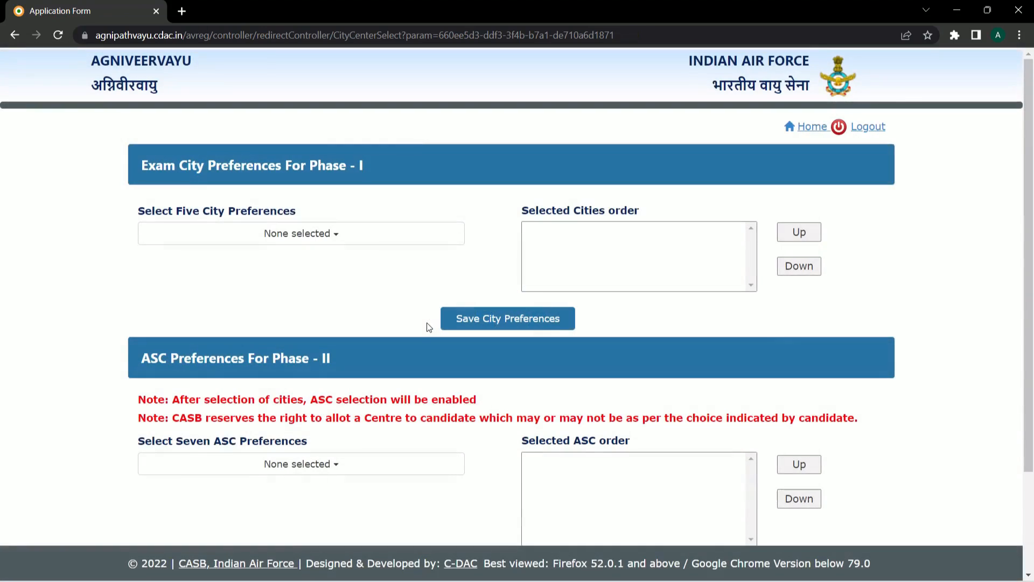
pyautogui.click(302, 239)
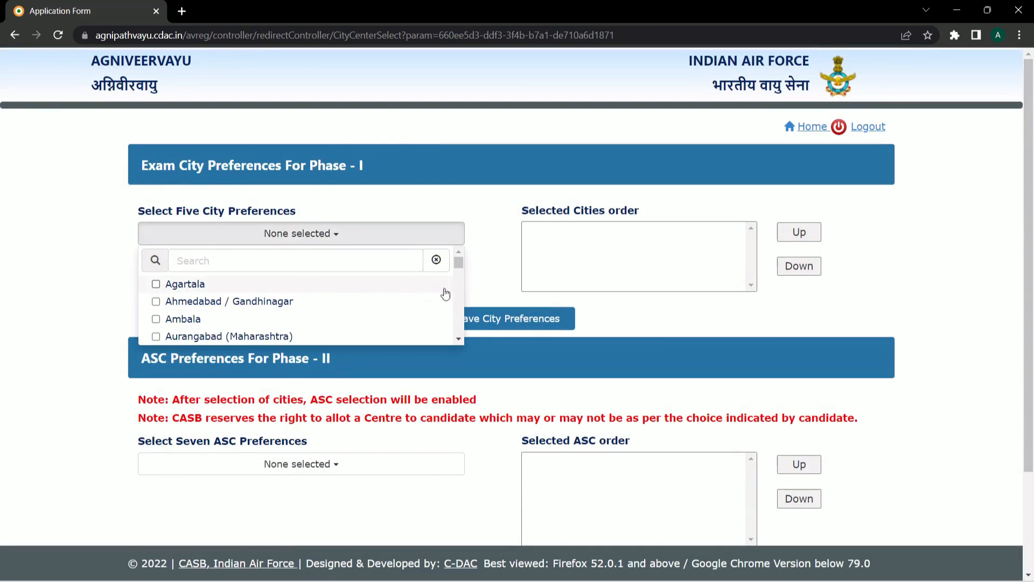
pyautogui.scroll(-15, 453, 294)
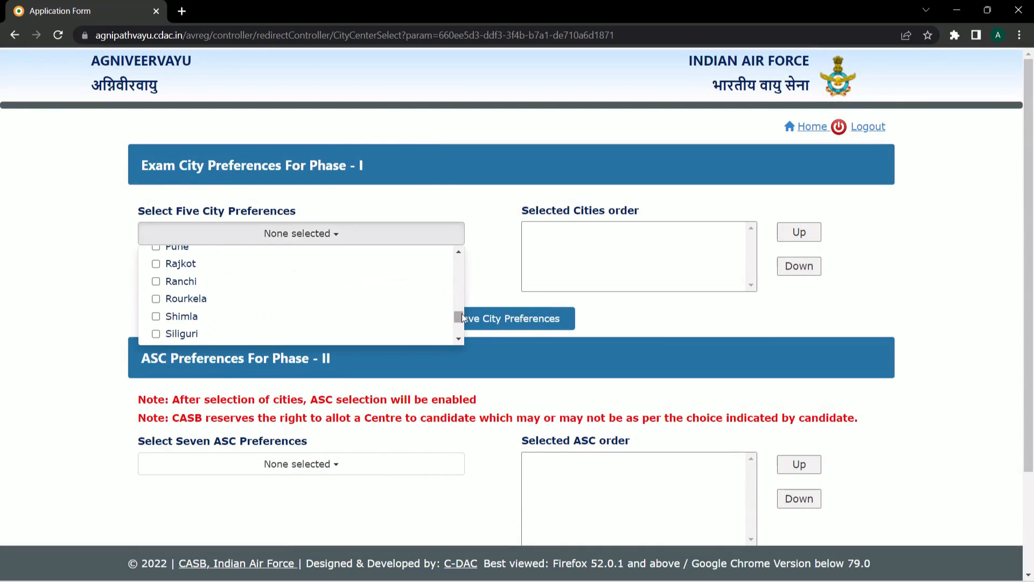
pyautogui.moveTo(458, 318); pyautogui.dragTo(459, 258)
# - Search and add Delhi and NCR and Ahmedabad / Gandhinagar as exam cities
pyautogui.click(217, 260)
pyautogui.write('Dehr')
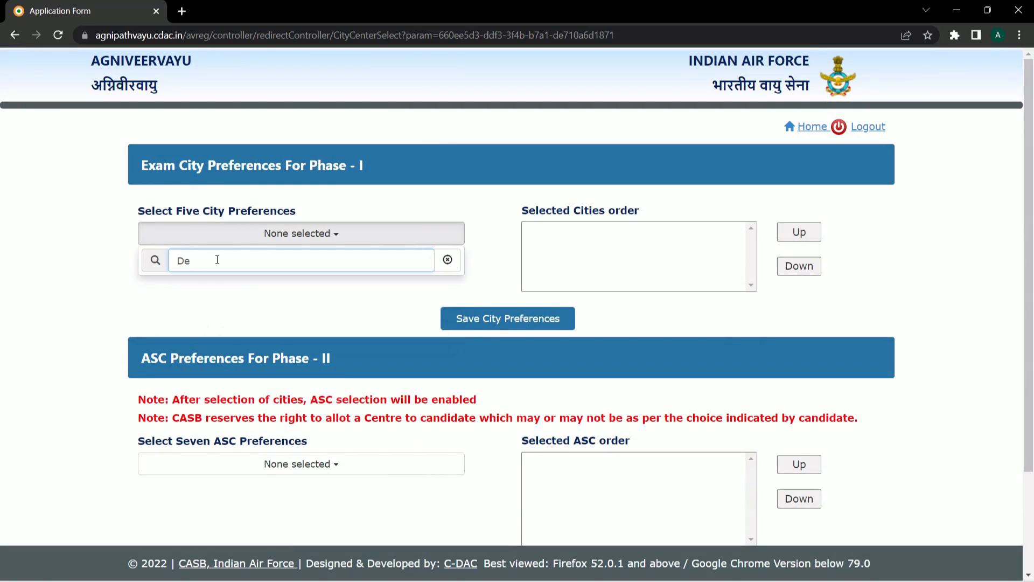
pyautogui.press('BackSpace')
pyautogui.write('e')
pyautogui.click(197, 285)
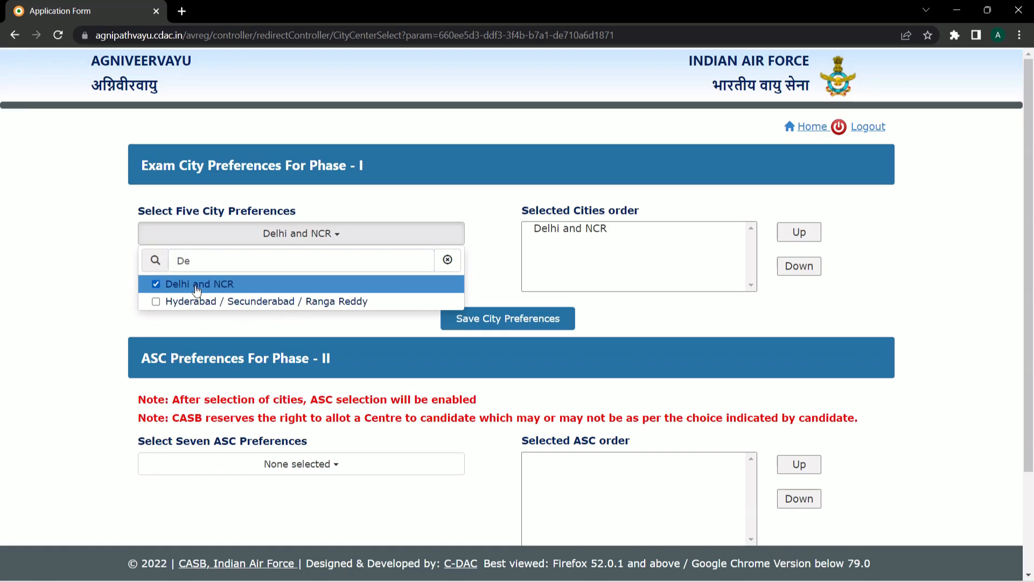
pyautogui.doubleClick(289, 267)
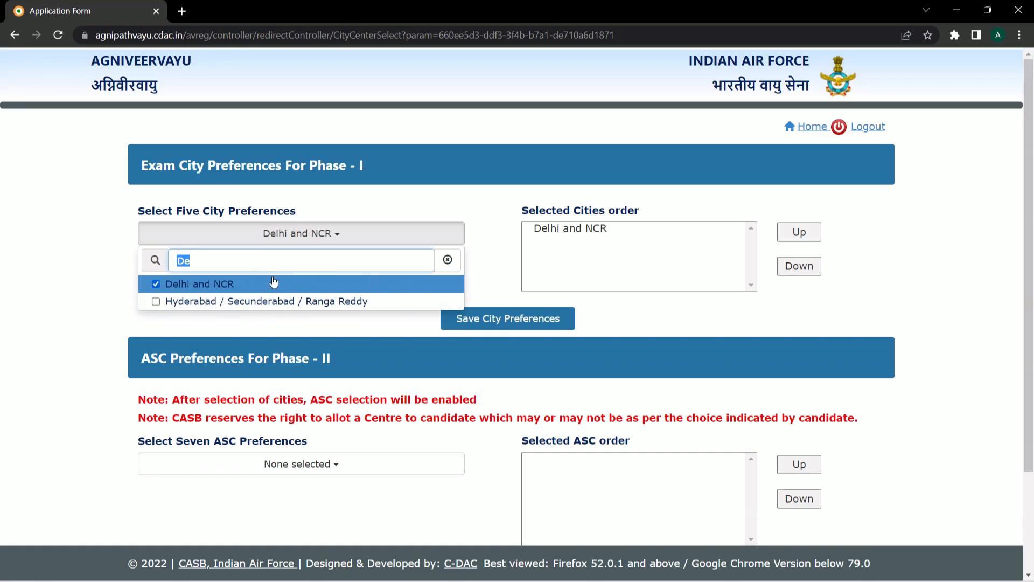
pyautogui.press('BackSpace')
pyautogui.write('Ahm')
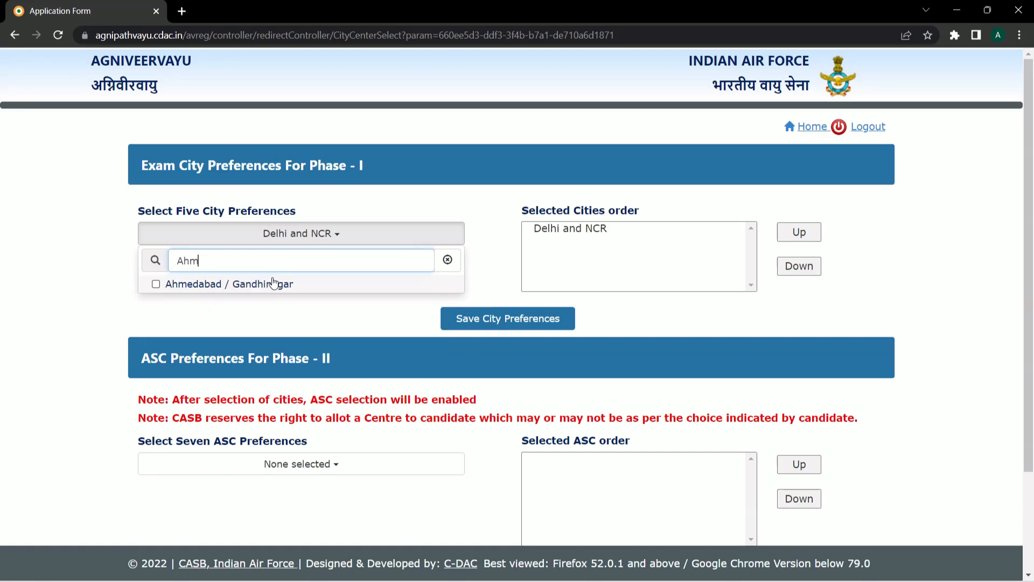
pyautogui.click(226, 285)
# - Add Bengaluru, Bareilly and Bhopal from the full city list
pyautogui.hotkey('ctrl', 'a')
pyautogui.click(124, 277)
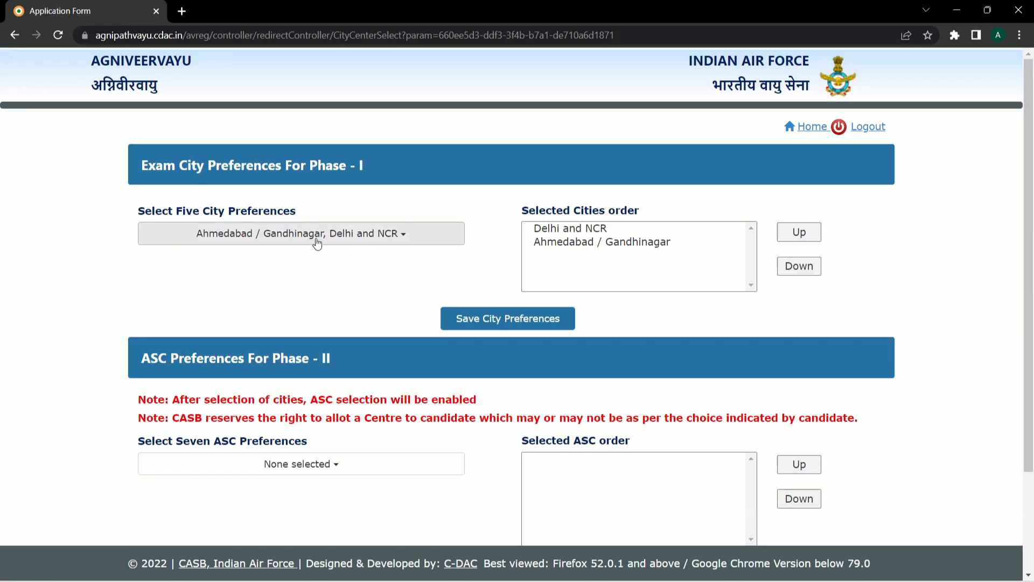
pyautogui.click(316, 239)
pyautogui.click(448, 260)
pyautogui.scroll(-1, 332, 319)
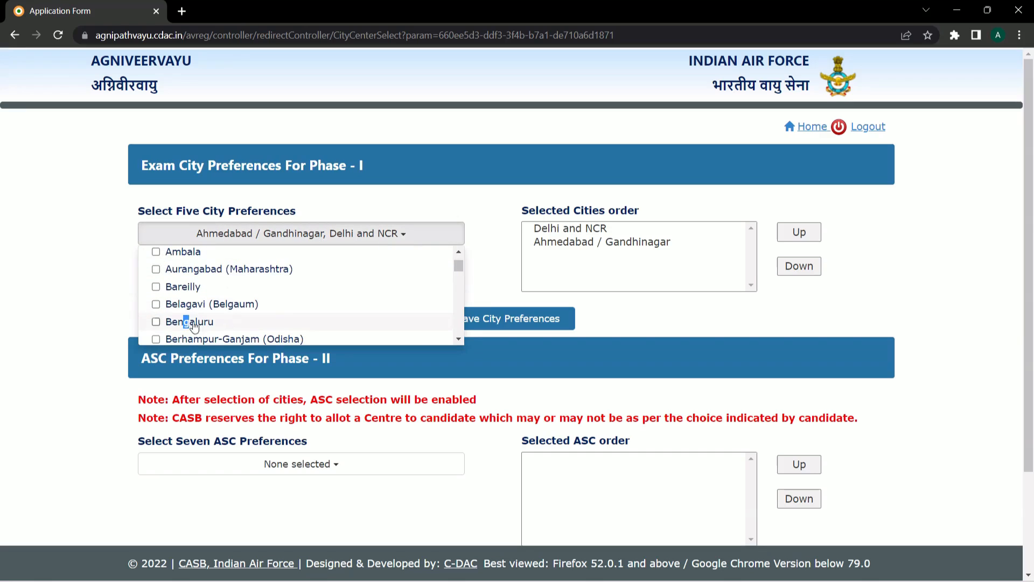
pyautogui.click(176, 320)
pyautogui.click(178, 286)
pyautogui.scroll(-1, 270, 305)
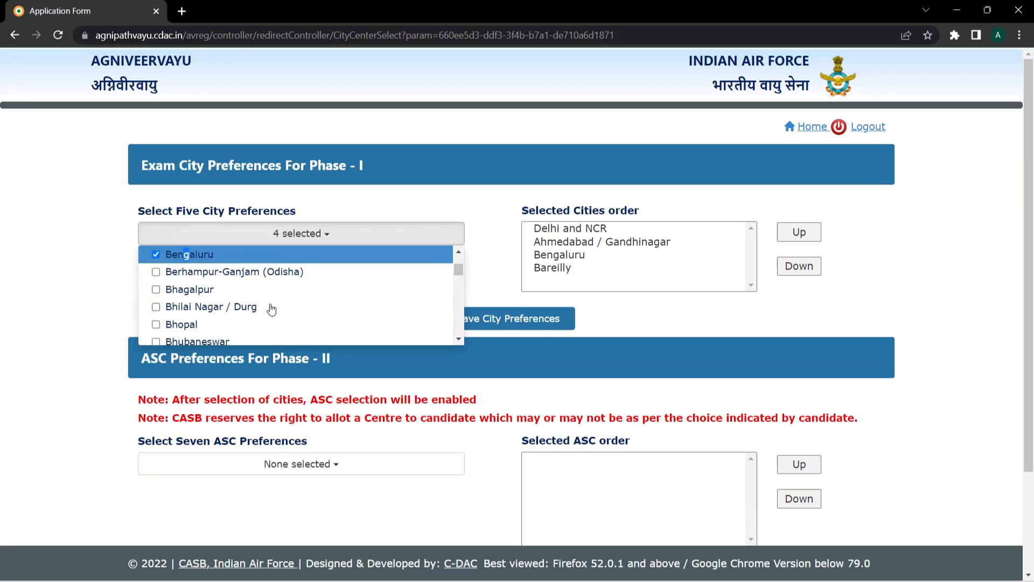
pyautogui.click(159, 324)
# - After hitting the five-city limit on Bhubaneswar, save the five exam city preferences
pyautogui.scroll(-1, 269, 319)
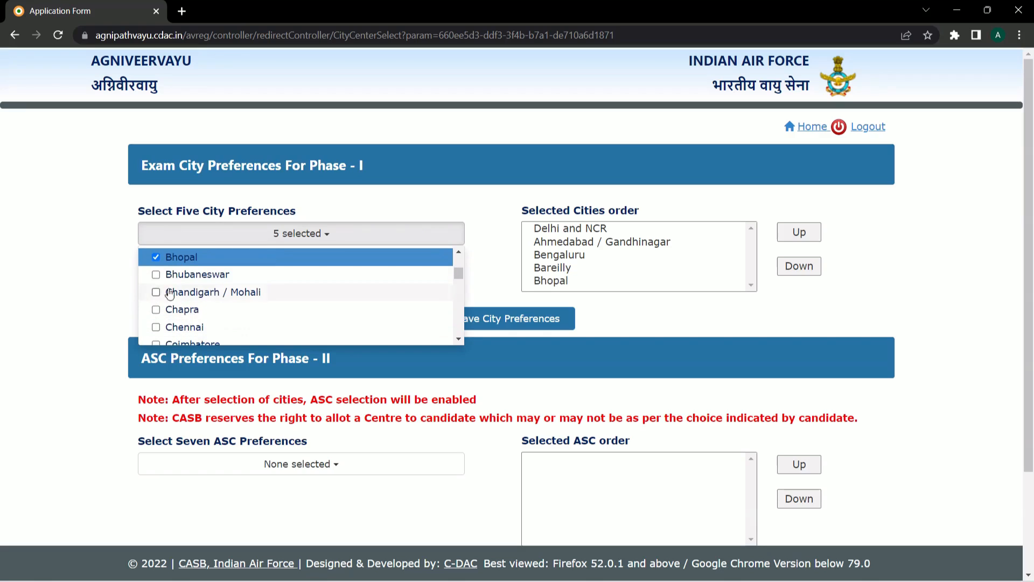
pyautogui.click(156, 274)
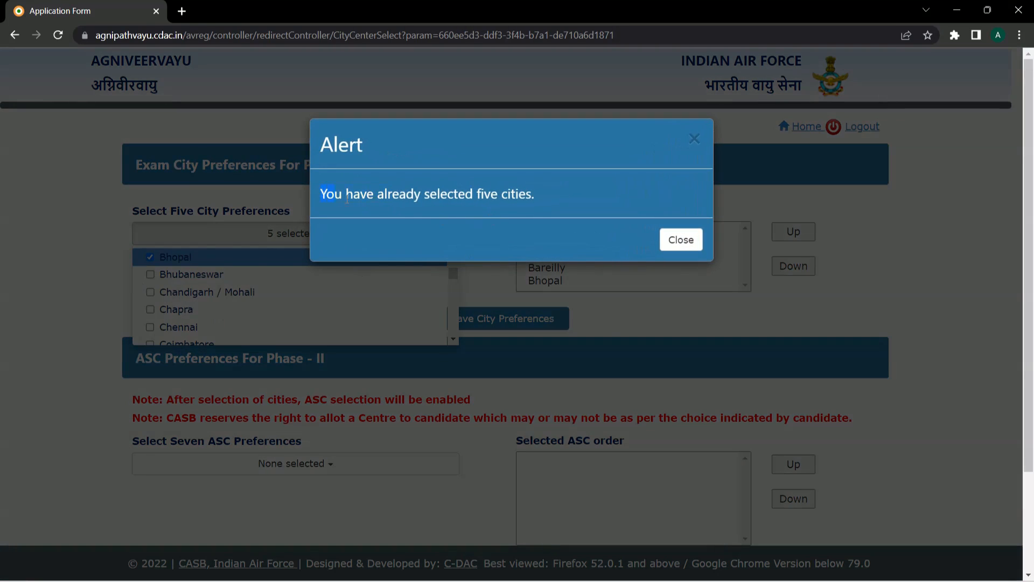
pyautogui.click(681, 237)
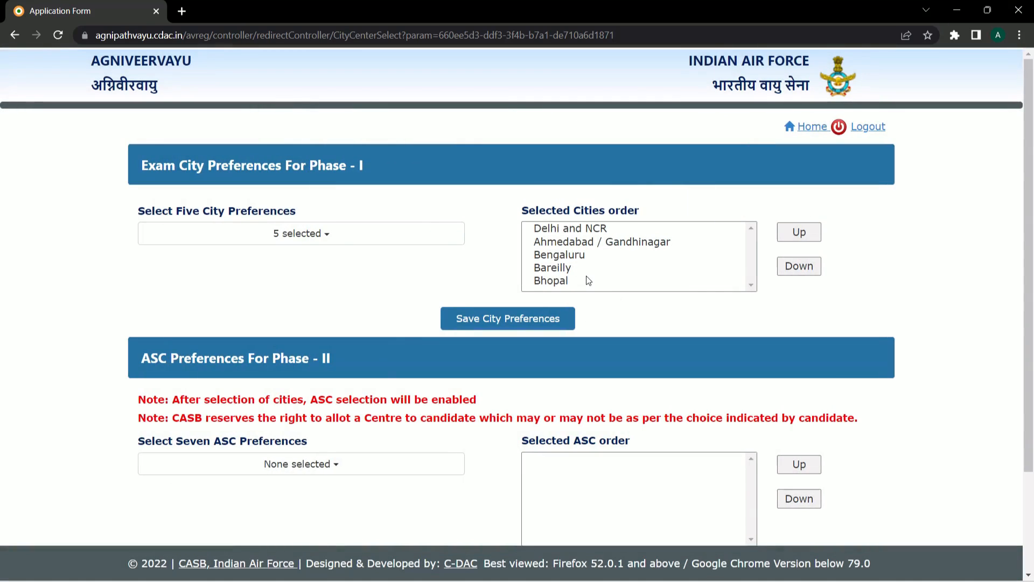
pyautogui.click(515, 323)
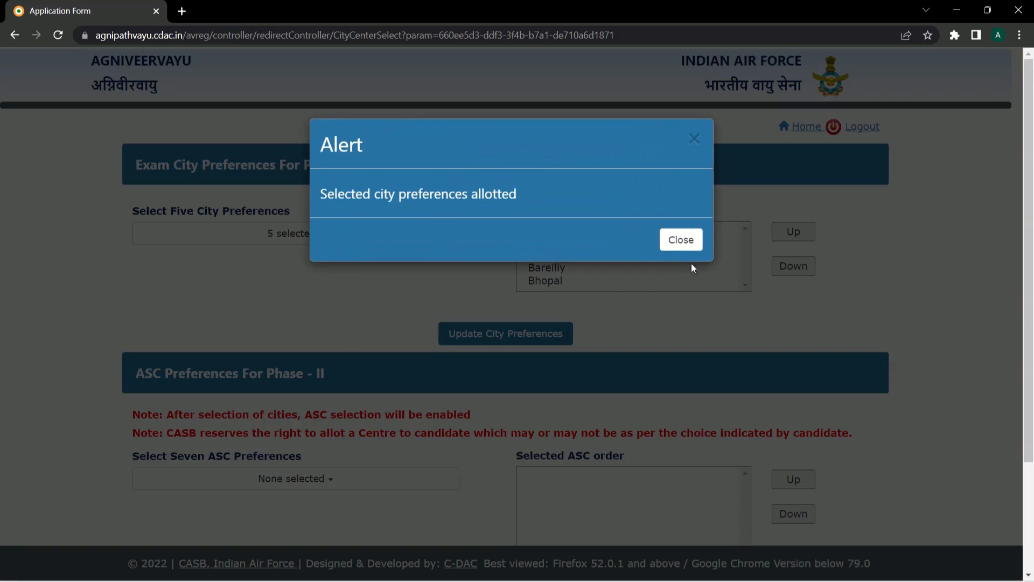
pyautogui.click(680, 238)
# - Pick 1 ASC Ambala and 7 ASC Bengaluru as the first ASC preferences
pyautogui.scroll(-3, 476, 345)
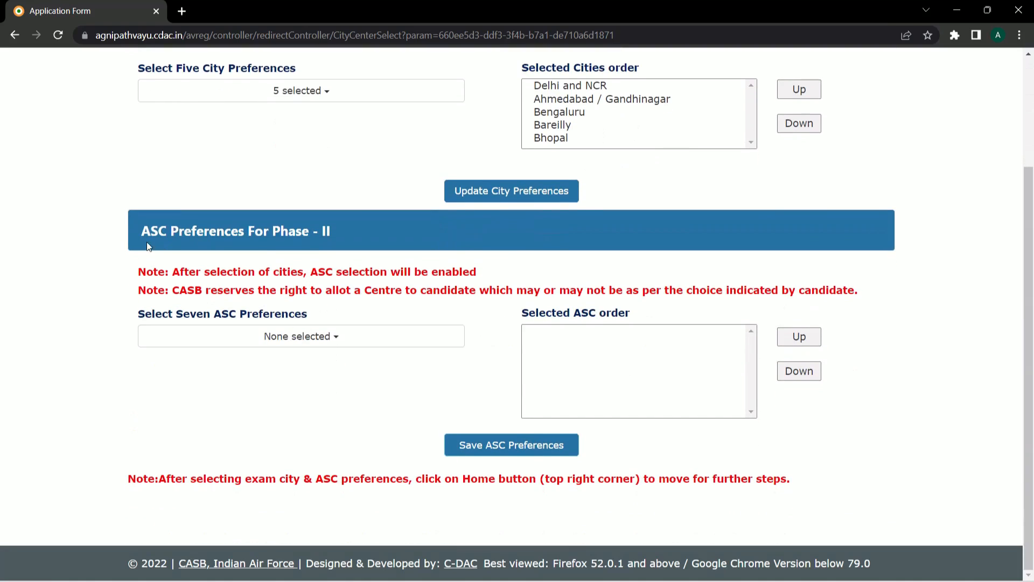
pyautogui.click(300, 337)
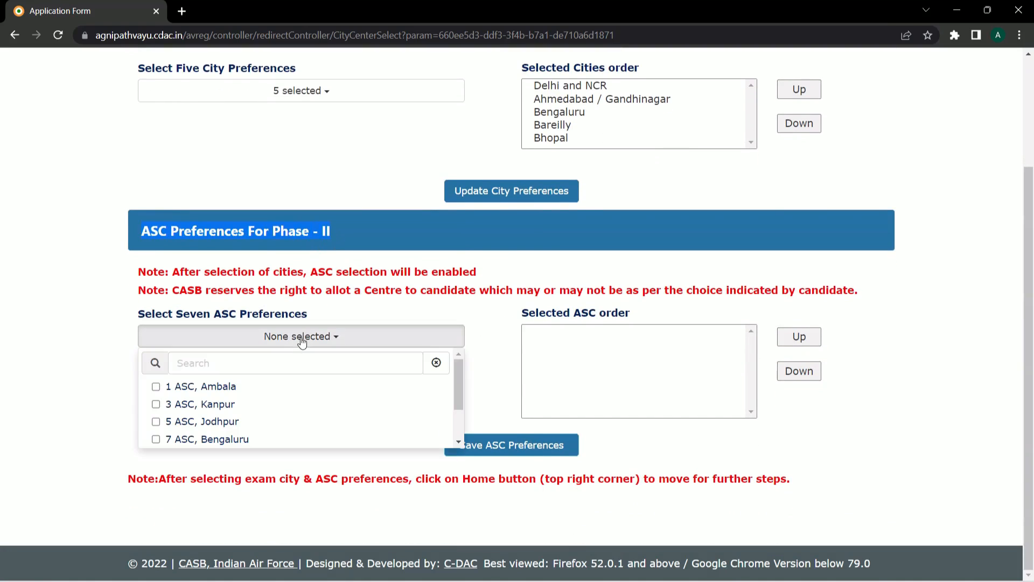
pyautogui.scroll(-1, 459, 395)
pyautogui.scroll(-1, 460, 394)
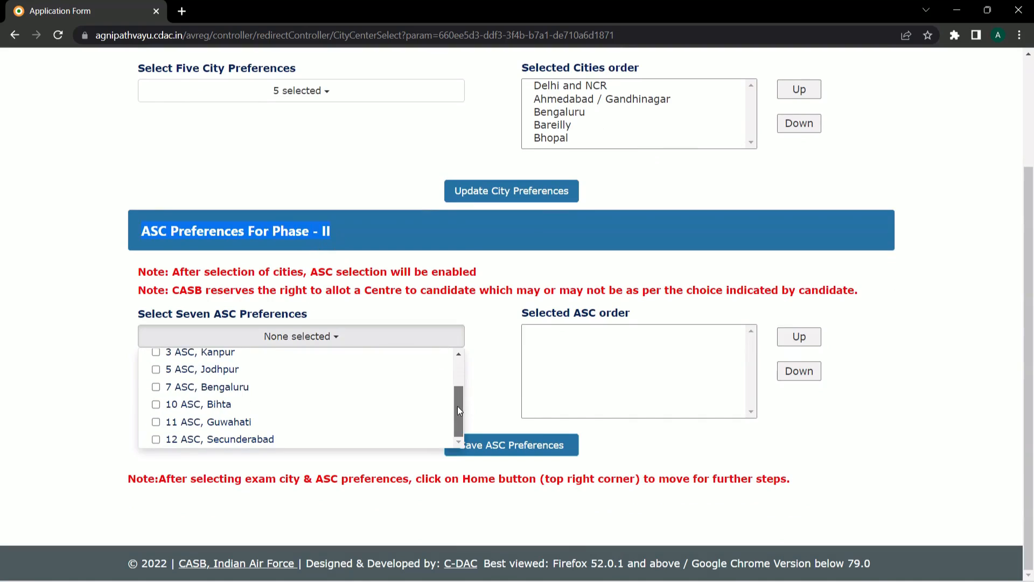
pyautogui.scroll(2, 236, 414)
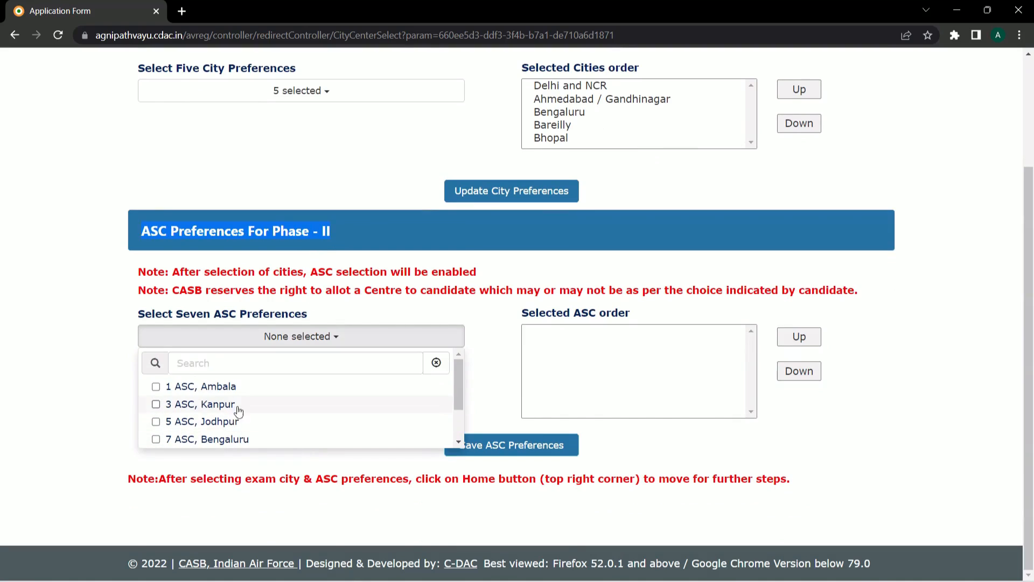
pyautogui.scroll(-2, 264, 412)
pyautogui.scroll(2, 274, 421)
pyautogui.click(157, 386)
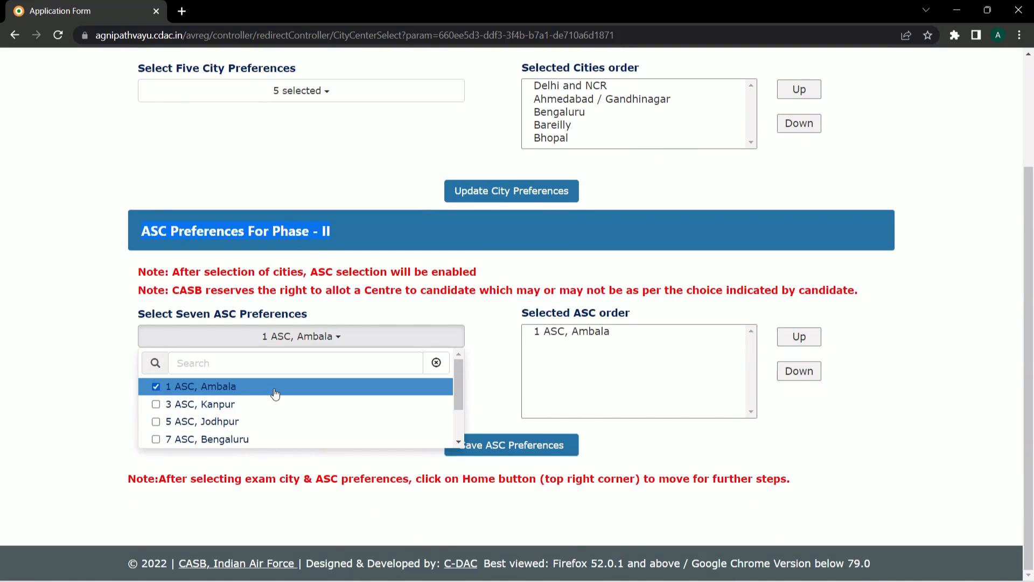
pyautogui.click(155, 437)
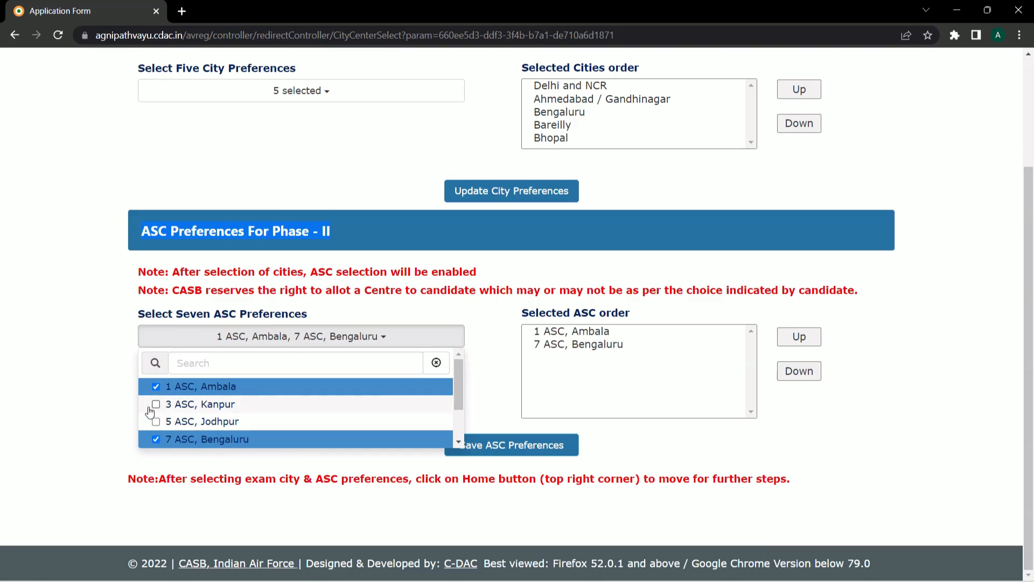
# - Add 3 ASC Kanpur, 5 ASC Jodhpur, 12 ASC Secunderabad, 11 ASC Guwahati, 10 ASC Bihta
pyautogui.scroll(-1, 154, 410)
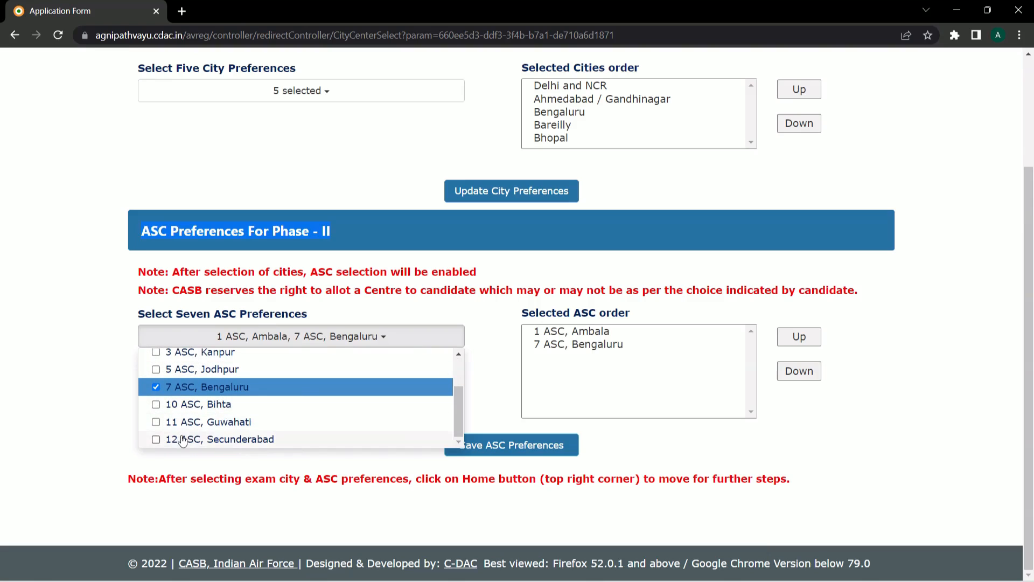
pyautogui.click(156, 353)
pyautogui.click(155, 369)
pyautogui.click(156, 439)
pyautogui.click(155, 422)
pyautogui.click(155, 404)
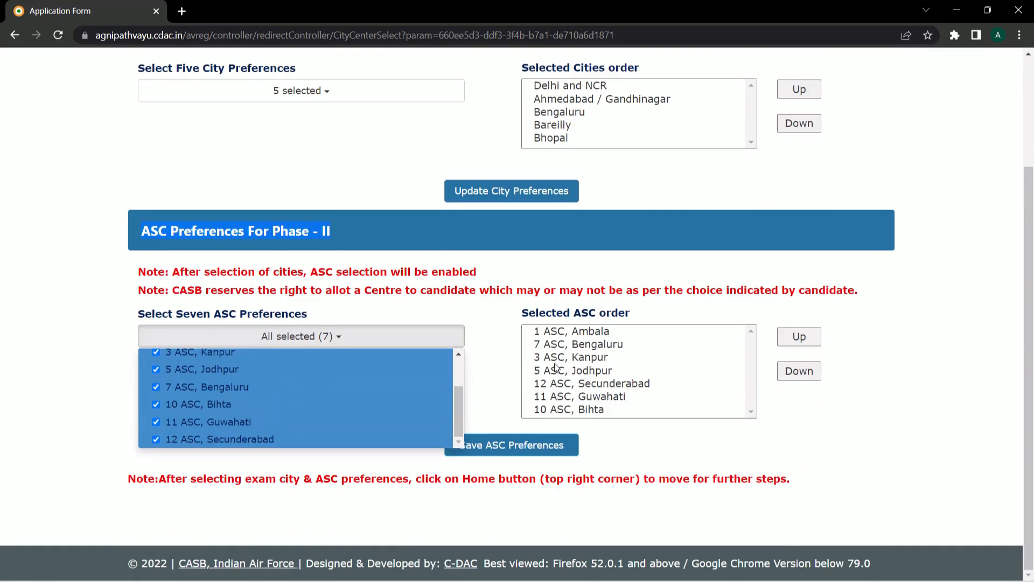
# - Save the seven ASC preferences and dismiss the confirmation alert
pyautogui.click(492, 368)
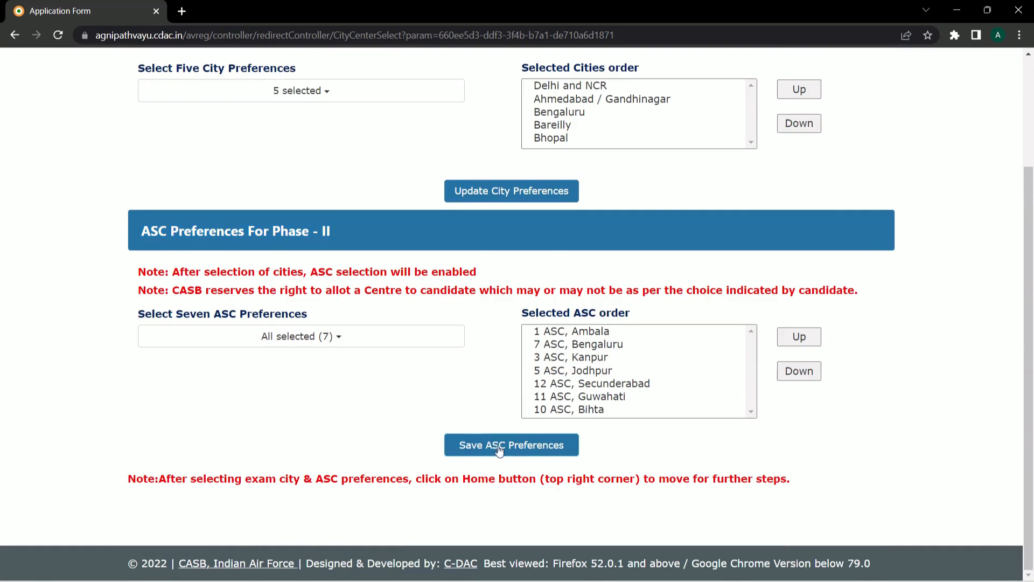
pyautogui.click(516, 454)
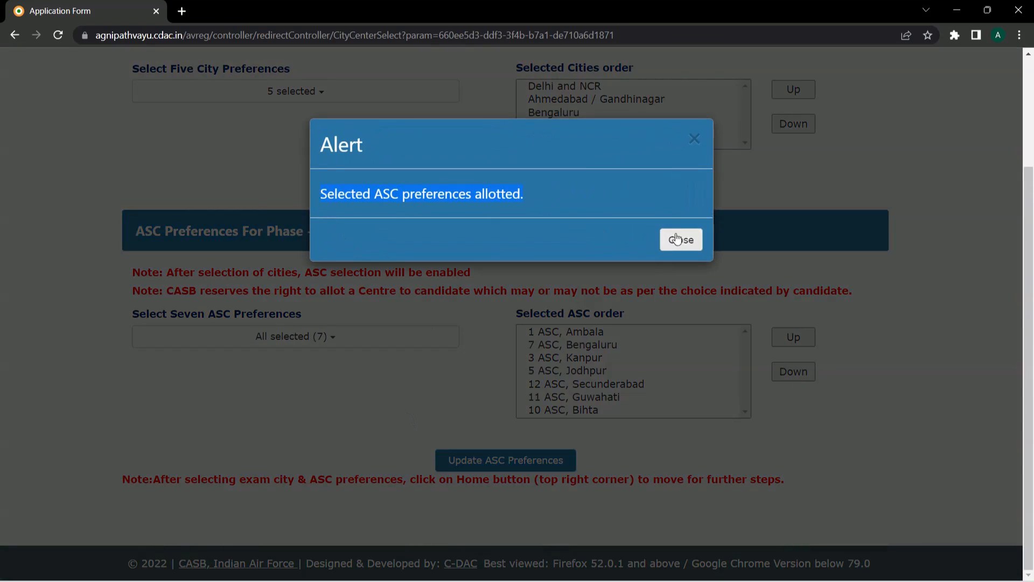
pyautogui.click(671, 239)
pyautogui.scroll(3, 419, 450)
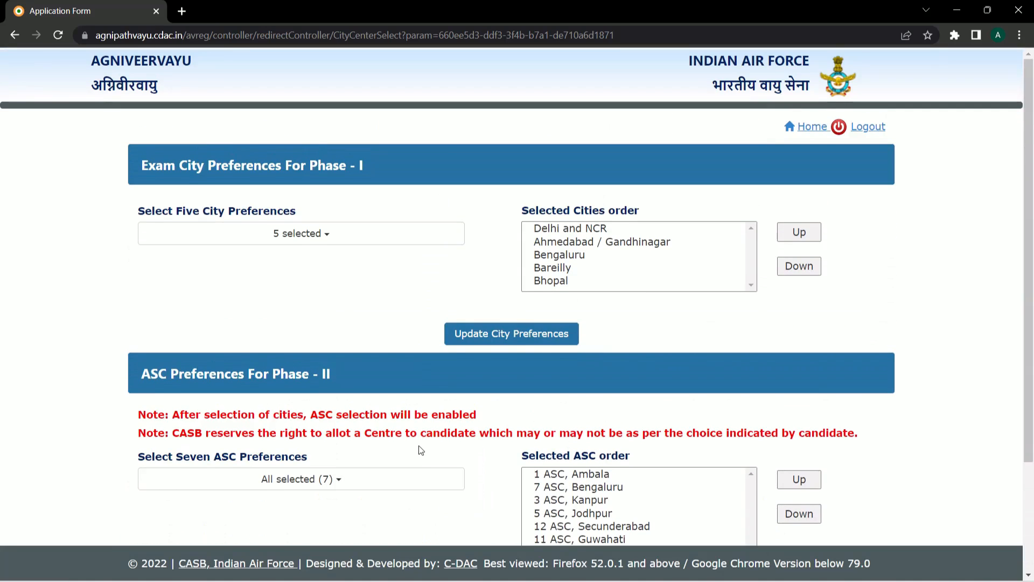
pyautogui.scroll(-3, 418, 450)
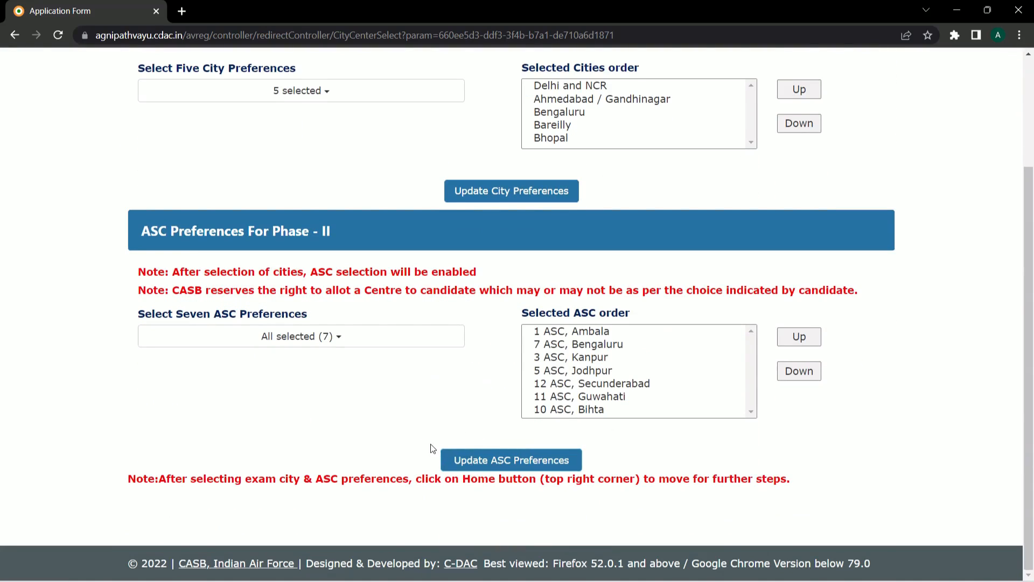
pyautogui.scroll(3, 431, 444)
# - Go Home, review the application preview, cancel printing, and continue to payment
pyautogui.click(796, 128)
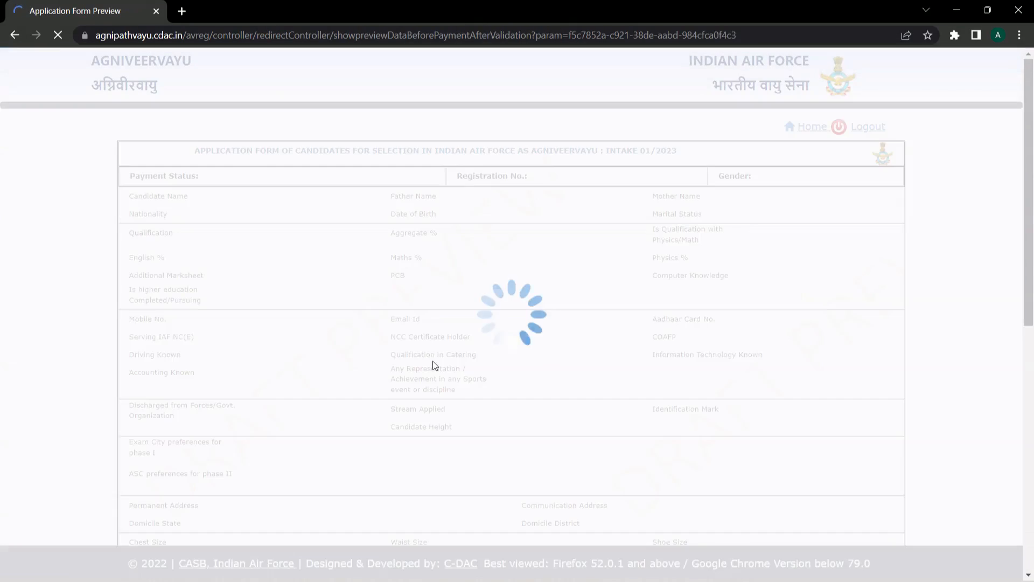
pyautogui.moveTo(1028, 226); pyautogui.dragTo(1028, 479)
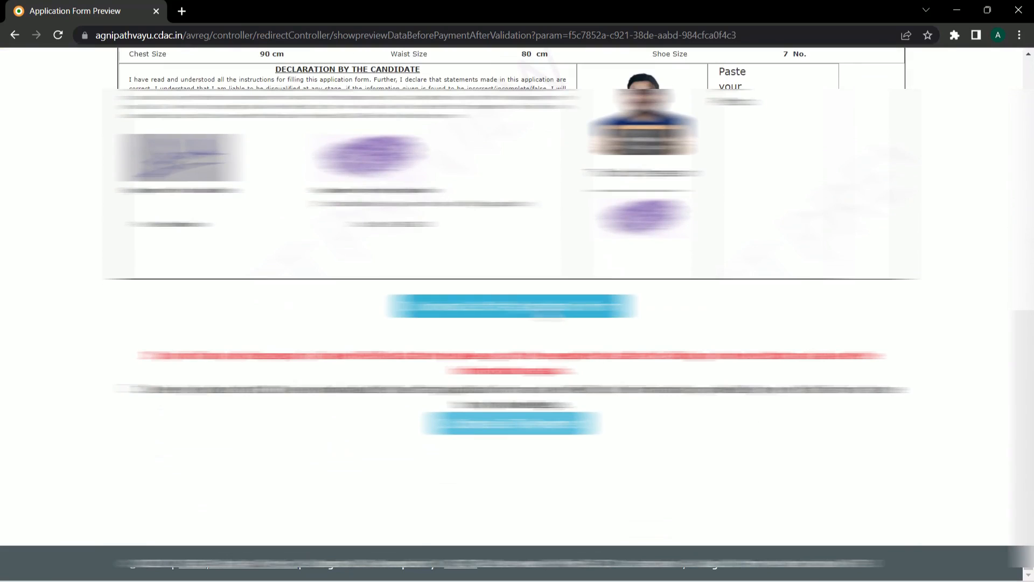
pyautogui.click(511, 305)
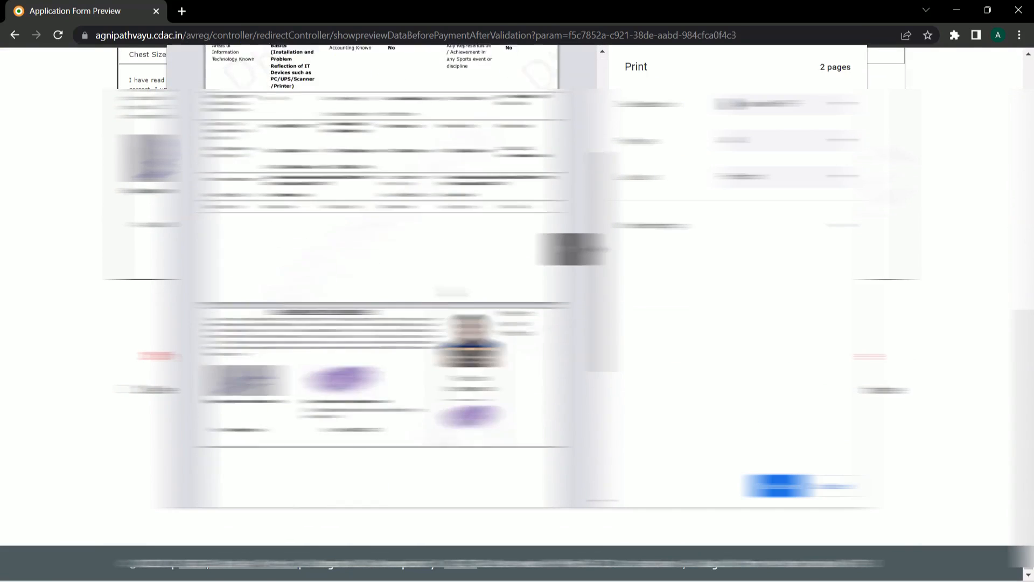
pyautogui.click(838, 488)
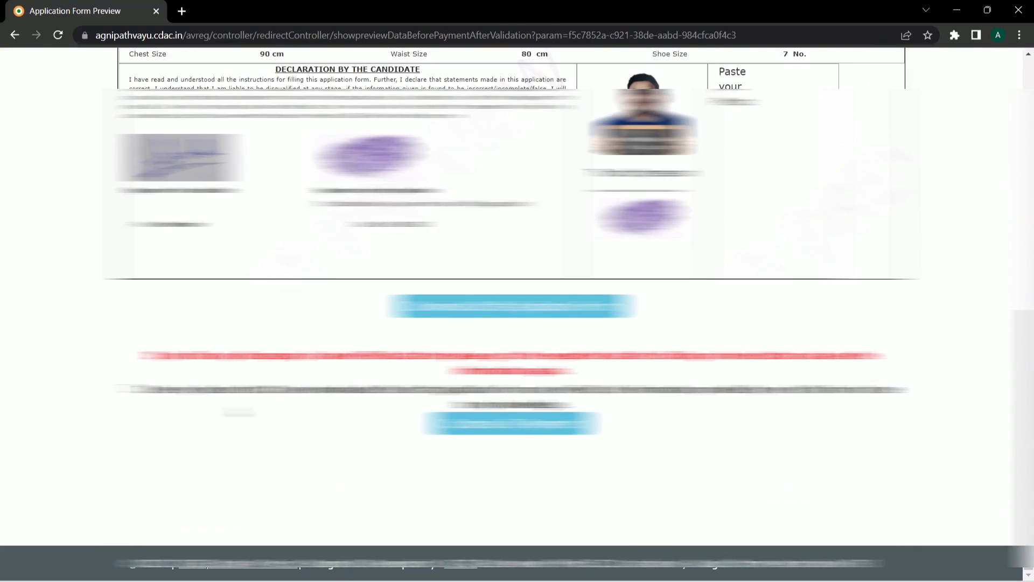
pyautogui.click(493, 425)
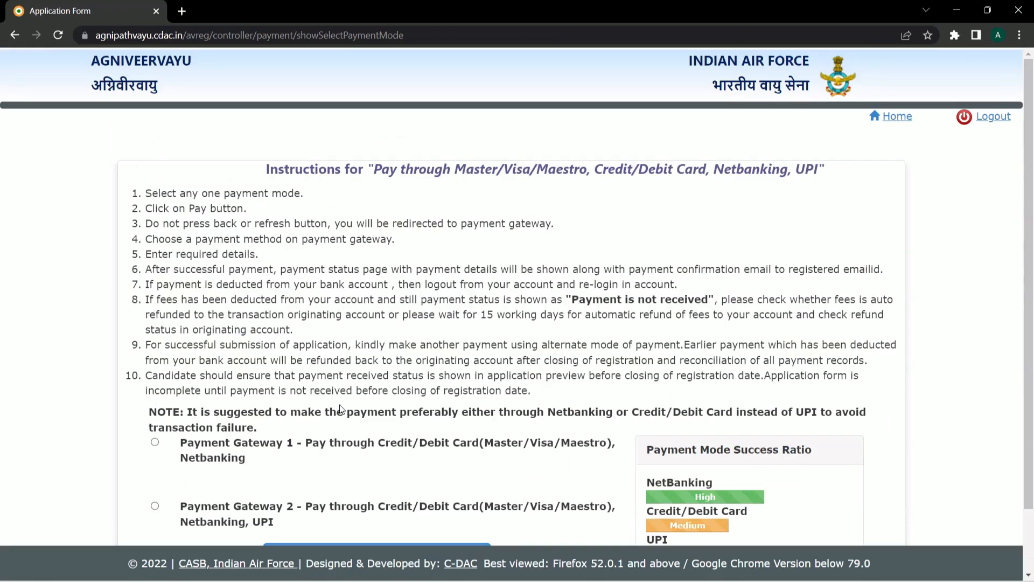
# - Check the payment mode success ratios, then pay via Payment Gateway 2
pyautogui.scroll(-2, 662, 407)
pyautogui.moveTo(648, 381); pyautogui.dragTo(815, 383)
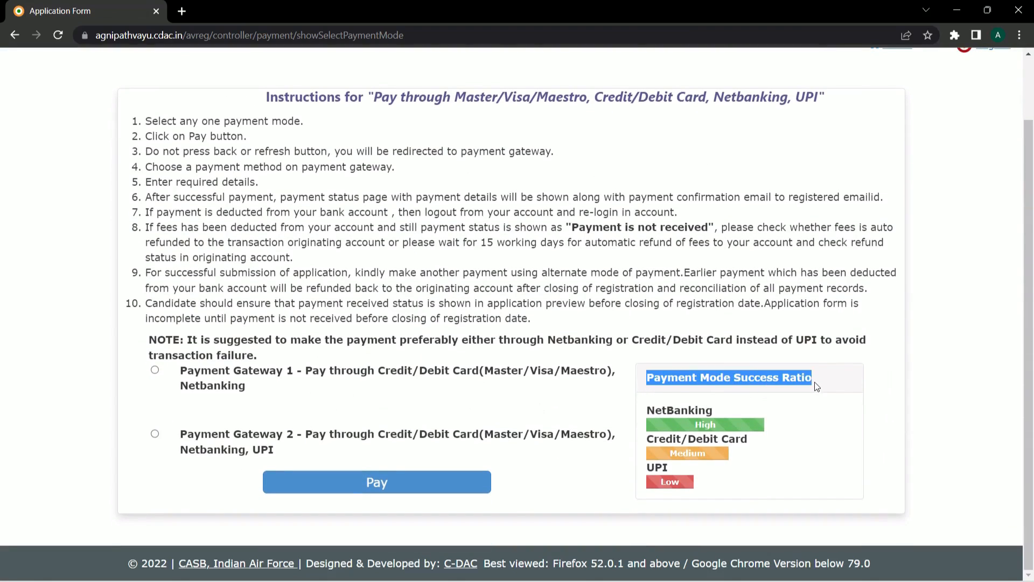
pyautogui.moveTo(646, 410); pyautogui.dragTo(736, 412)
pyautogui.moveTo(649, 443); pyautogui.dragTo(757, 443)
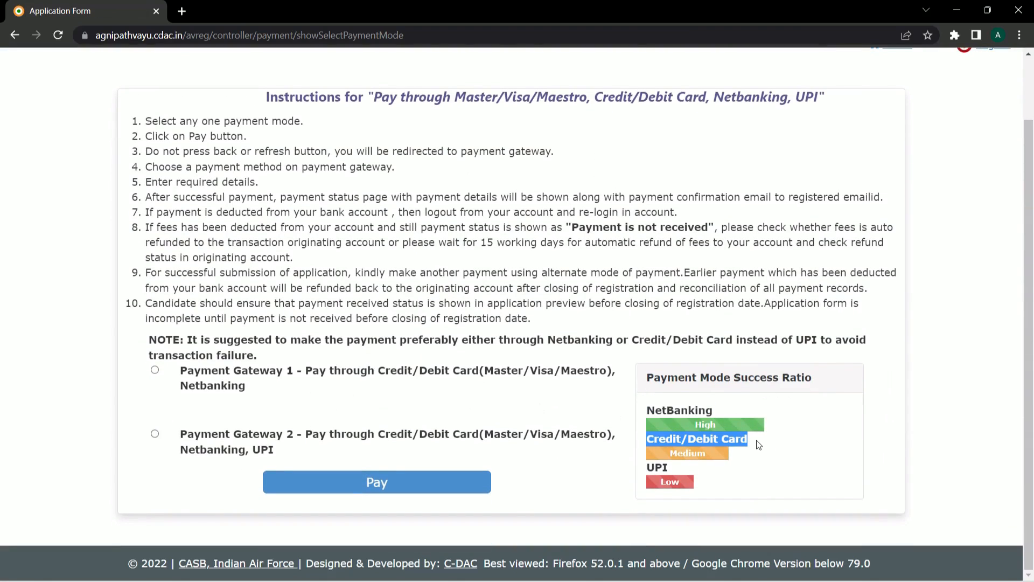
pyautogui.click(755, 449)
pyautogui.click(668, 468)
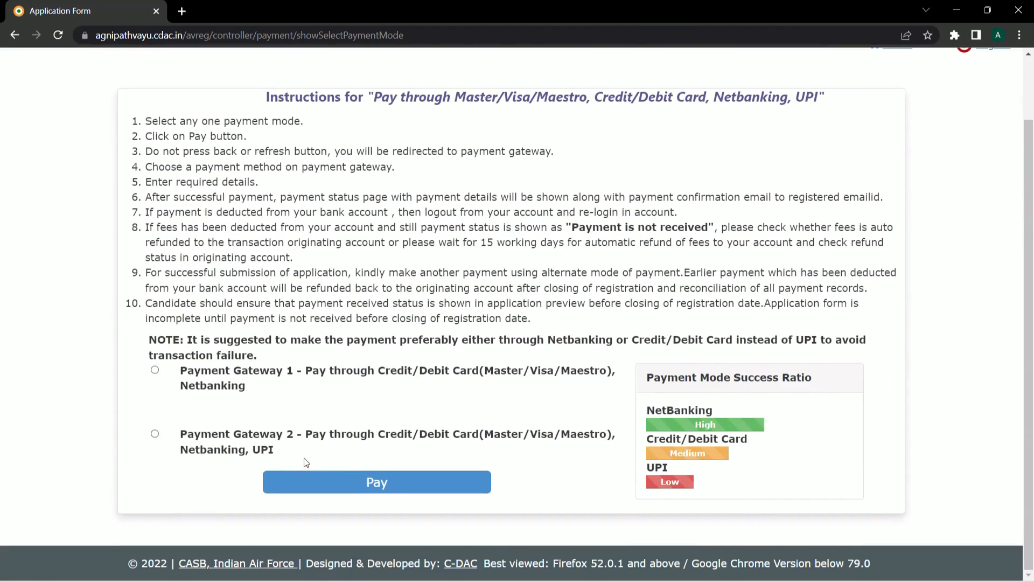
pyautogui.click(155, 434)
pyautogui.click(268, 483)
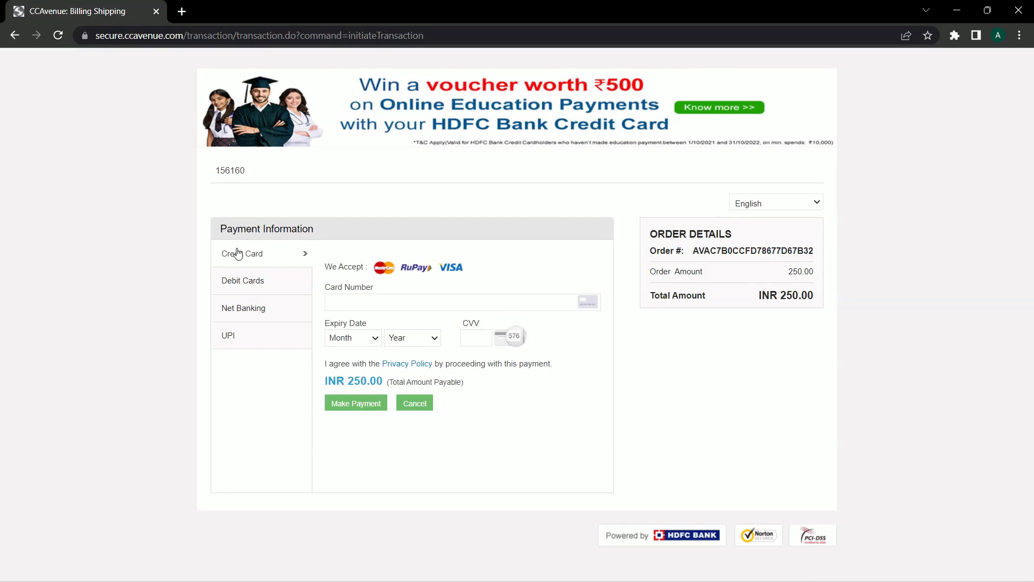
# - Pay the INR 250.00 fee by debit card, entering card number and expiry month and year
pyautogui.click(244, 285)
pyautogui.write('***')
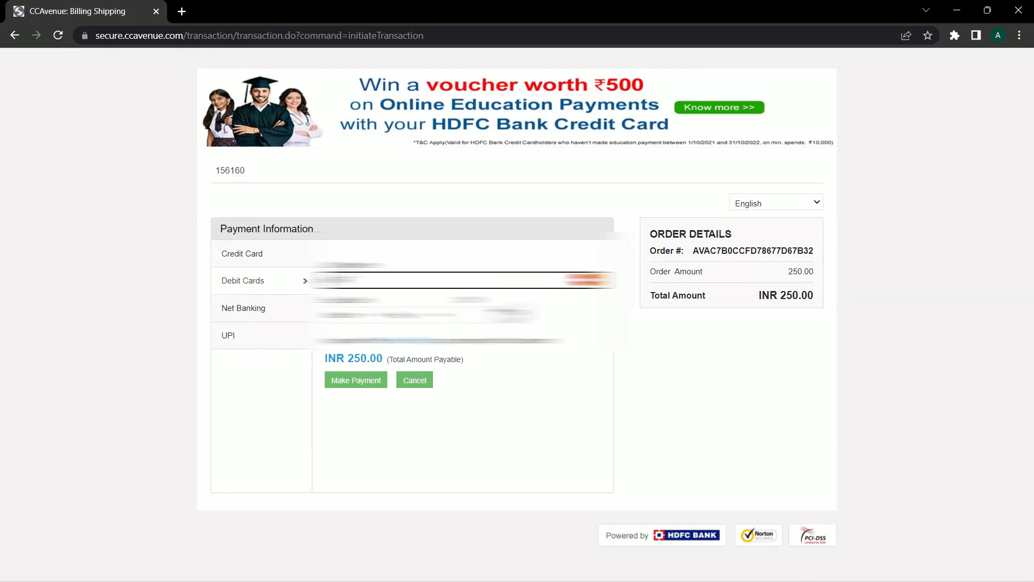
pyautogui.write('*********')
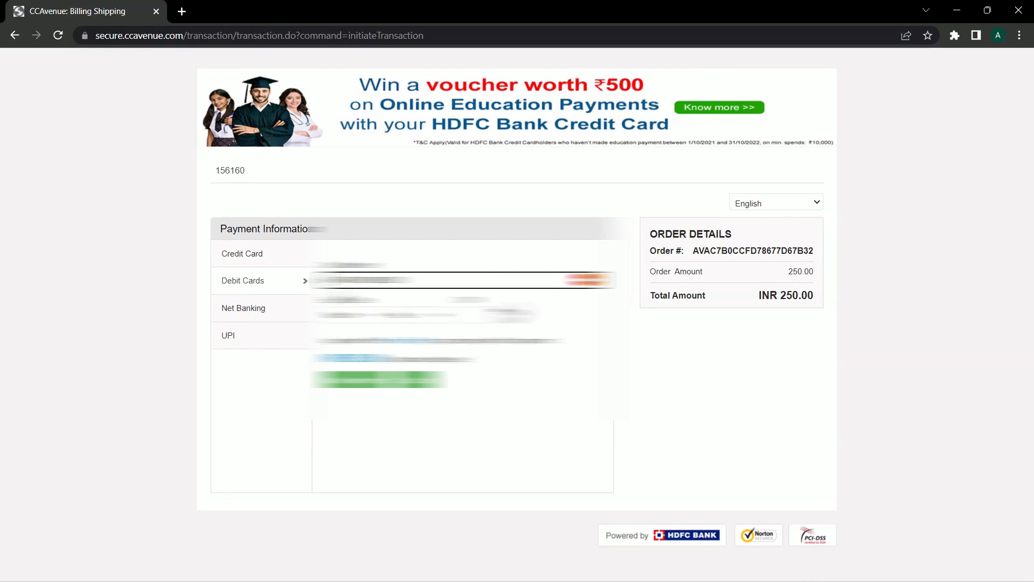
pyautogui.click(352, 315)
pyautogui.click(353, 422)
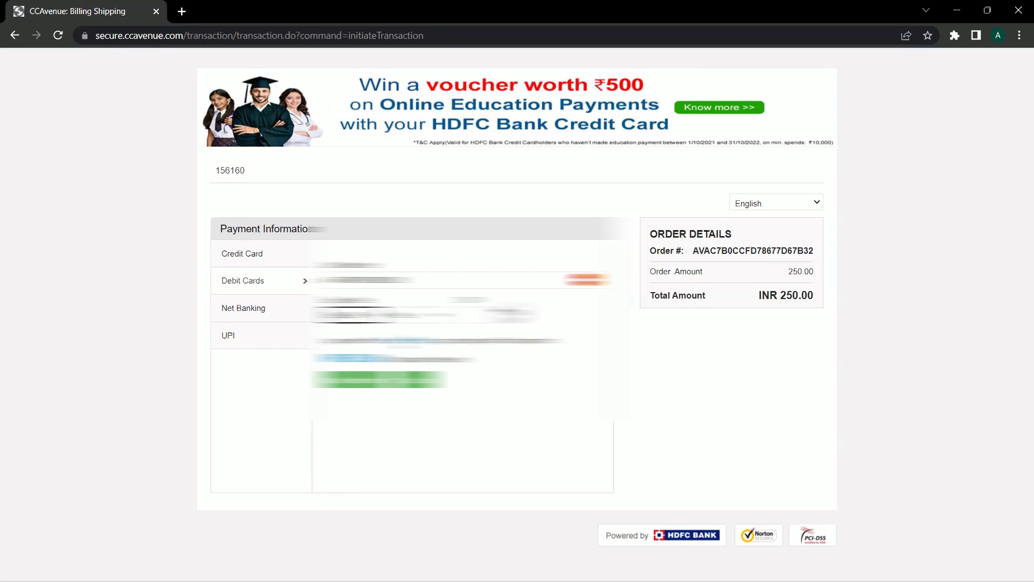
pyautogui.click(418, 315)
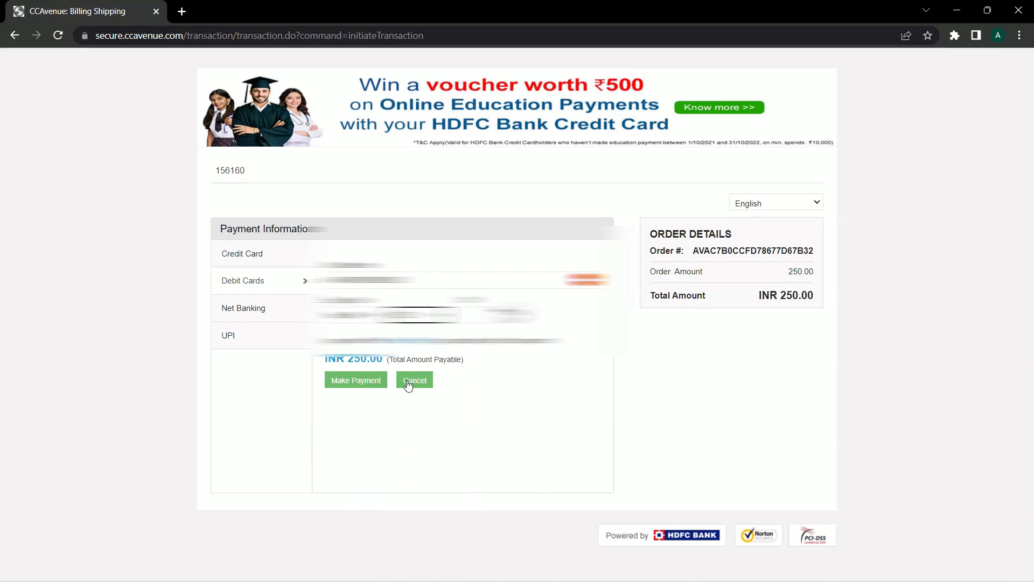
pyautogui.click(406, 381)
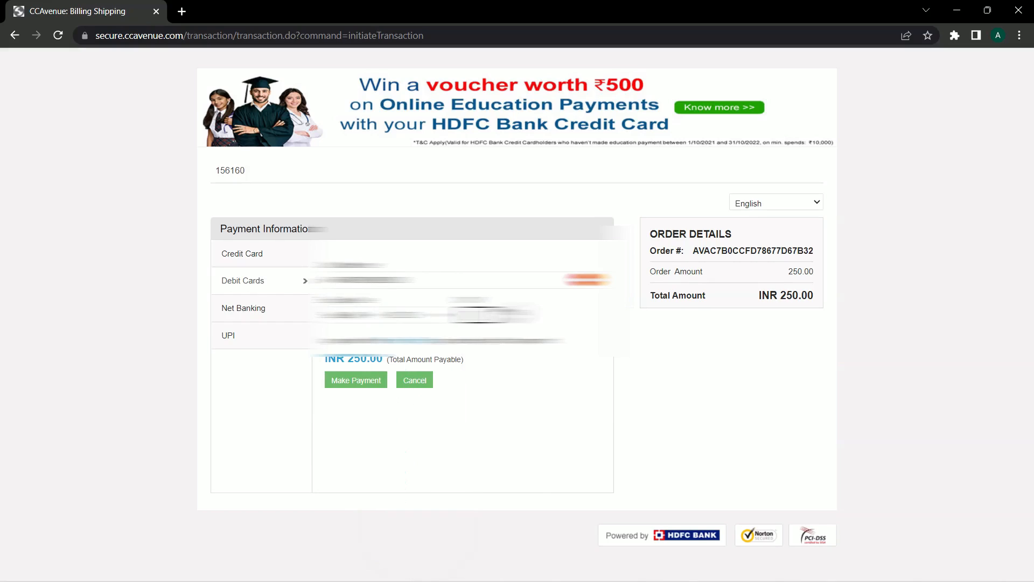
pyautogui.click(358, 382)
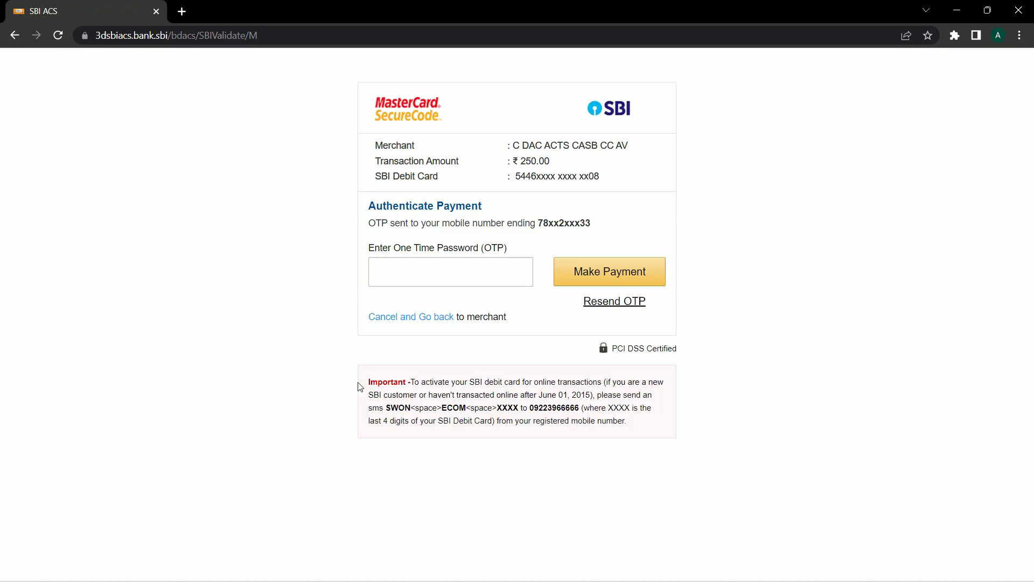
# - Enter the SMS one-time password on the SBI page to authorise the ₹250.00 payment
pyautogui.click(388, 275)
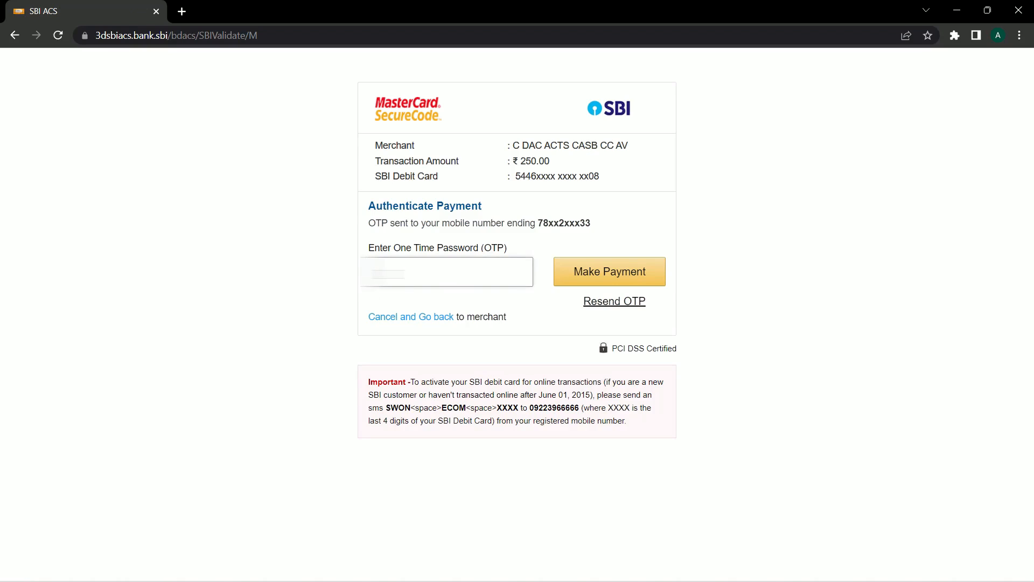
pyautogui.write('********')
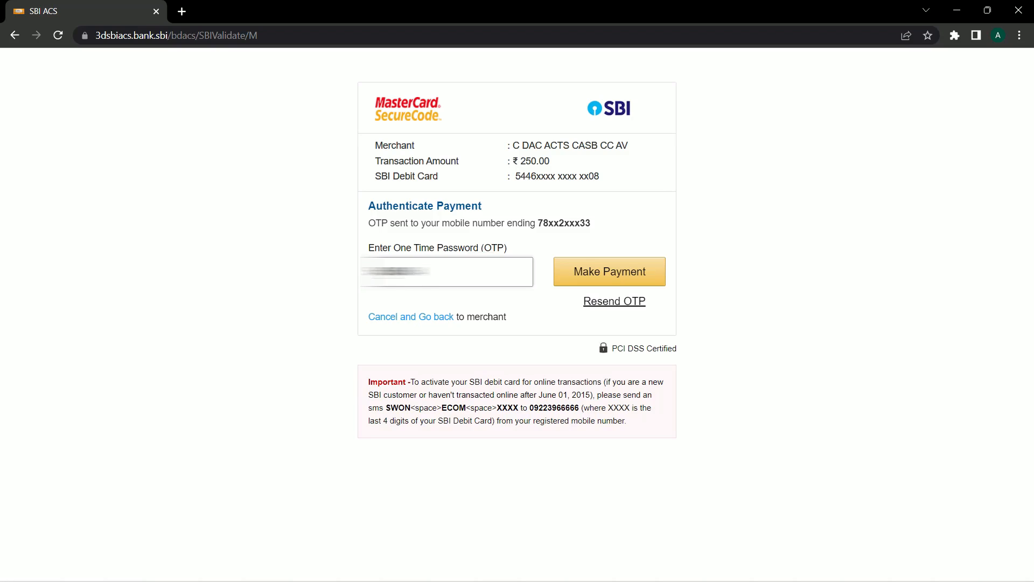
pyautogui.click(598, 271)
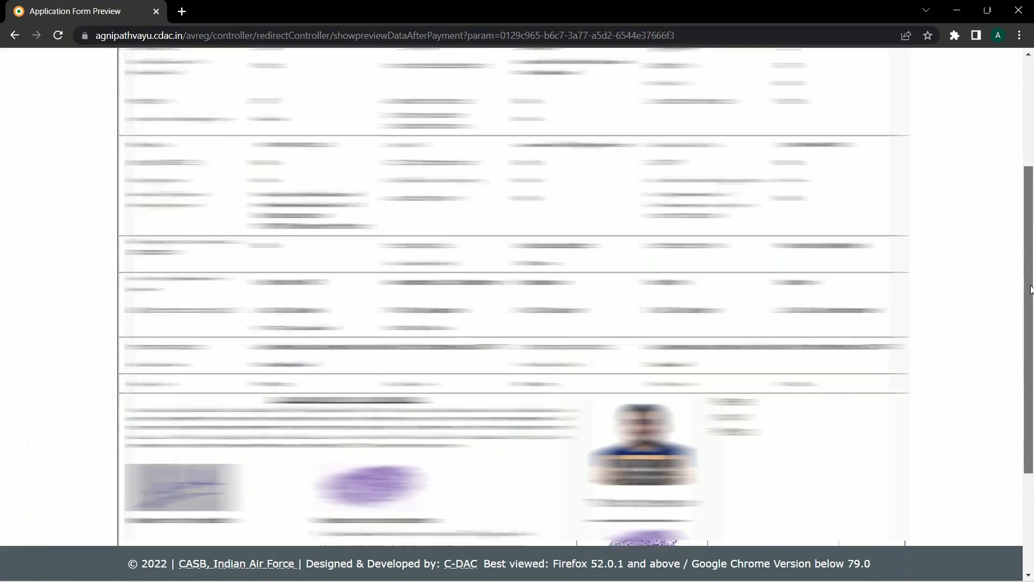
# - Scroll through the post-payment Application Form Preview page
pyautogui.moveTo(1032, 321); pyautogui.dragTo(1032, 426)
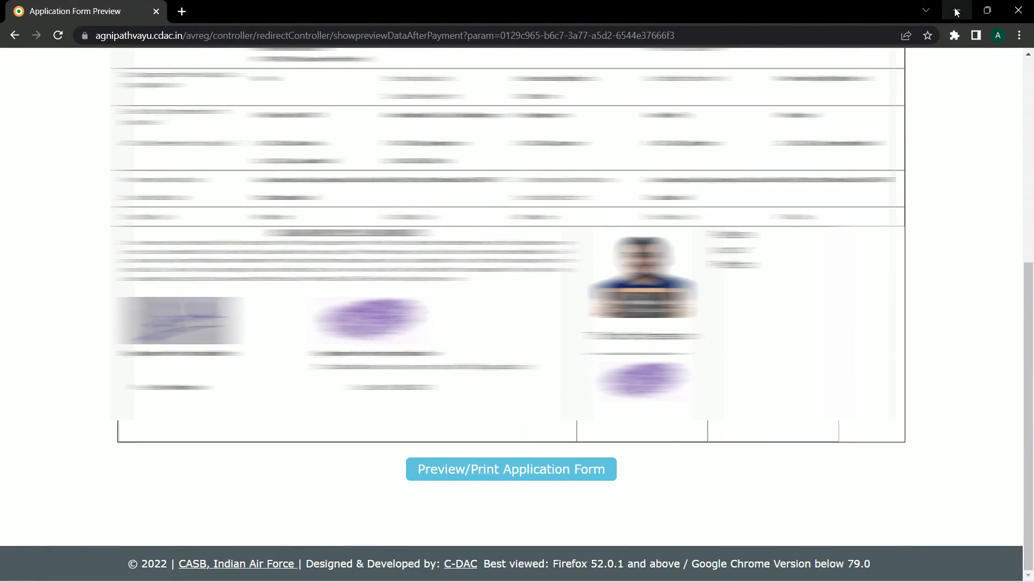